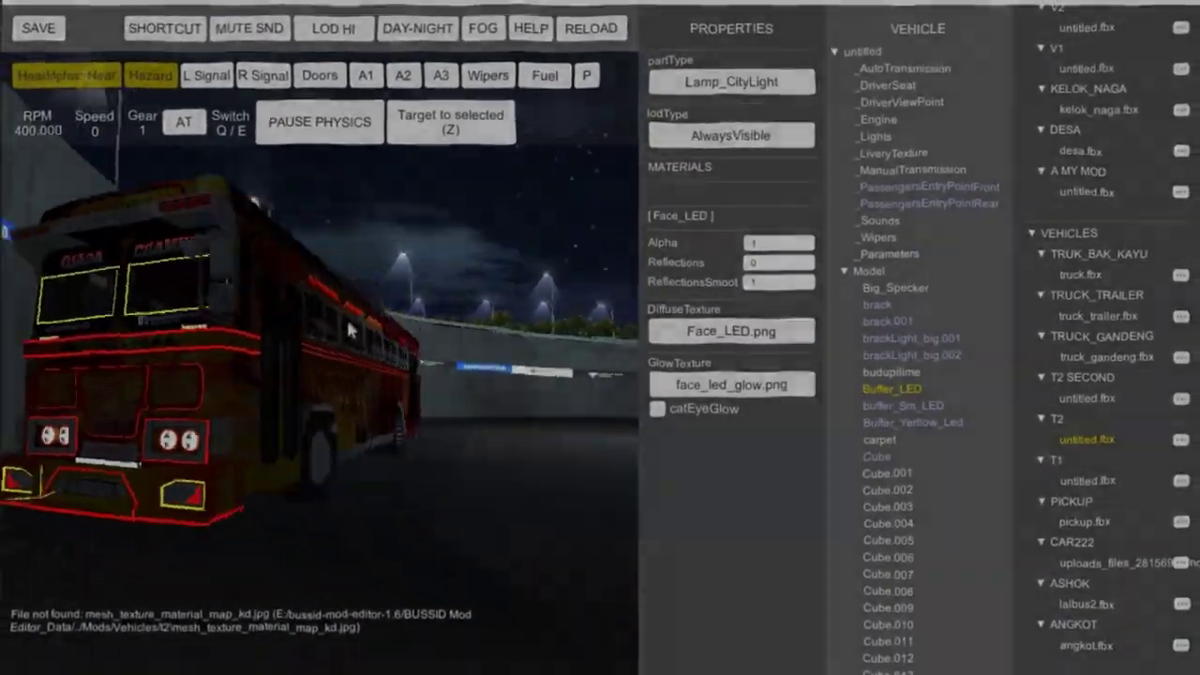
In right orthographic view, enter Edit Mode and select all of Plane.007's window strip geometry.
{"action": "scroll", "coordinate": [361, 323], "scroll_direction": "down", "scroll_amount": 3}
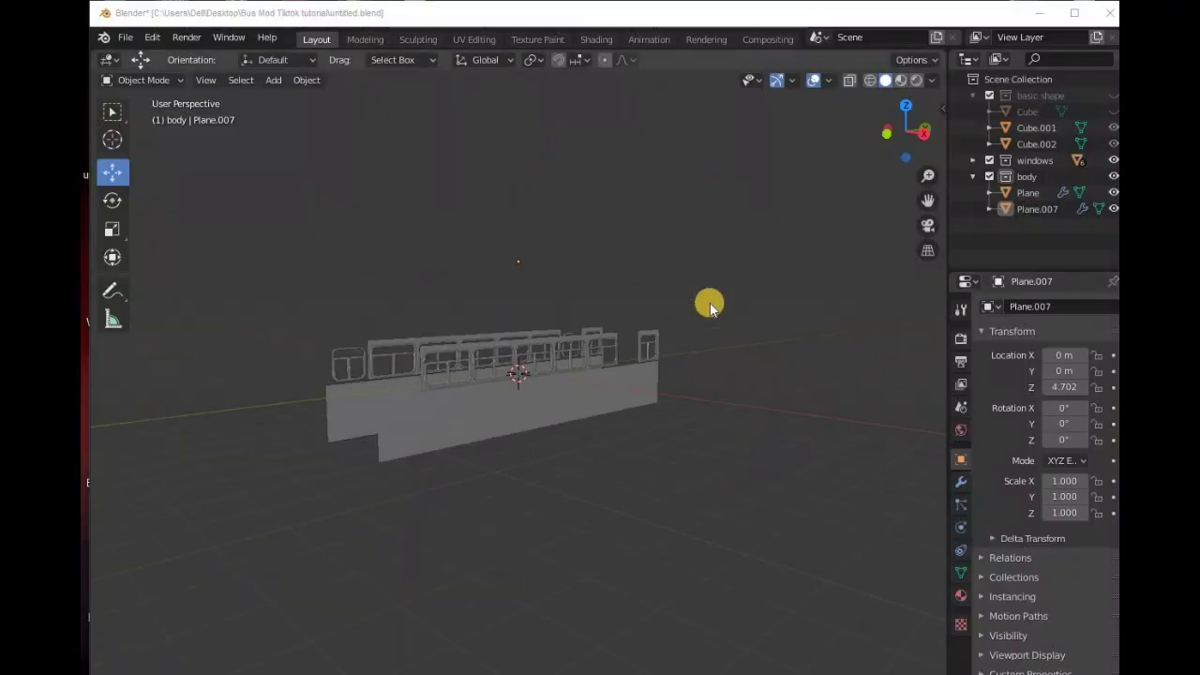
{"action": "scroll", "coordinate": [709, 307], "scroll_direction": "up", "scroll_amount": 4}
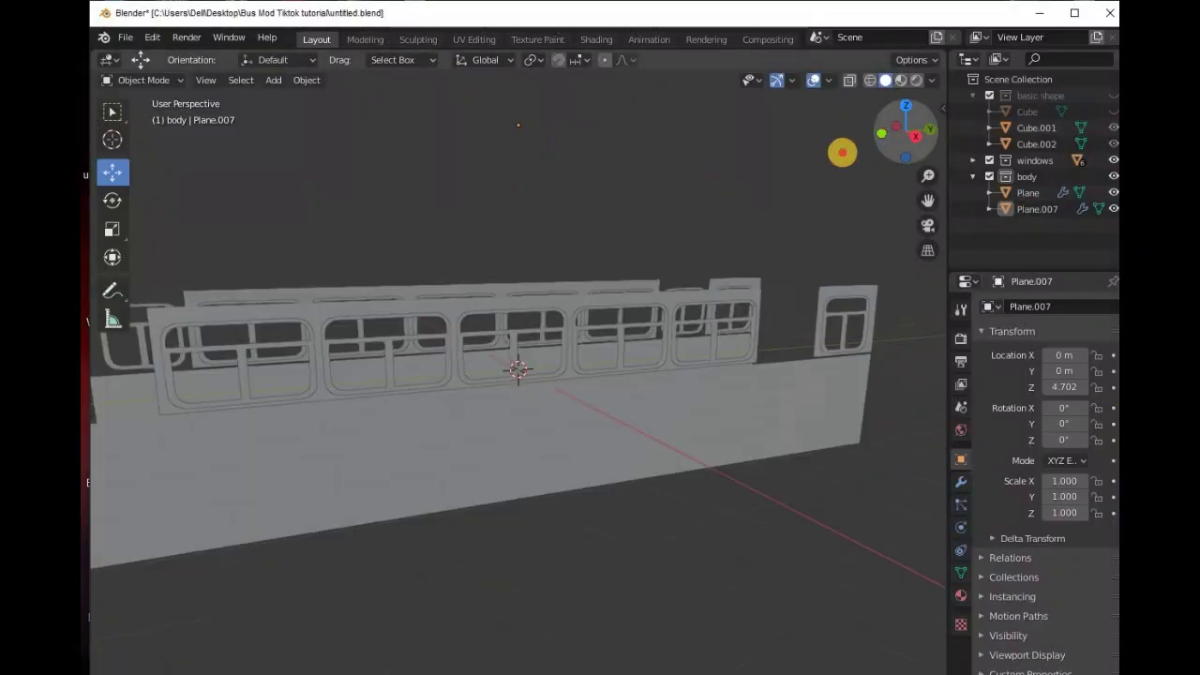
{"action": "middle_click_drag", "start_coordinate": [844, 153], "coordinate": [804, 634]}
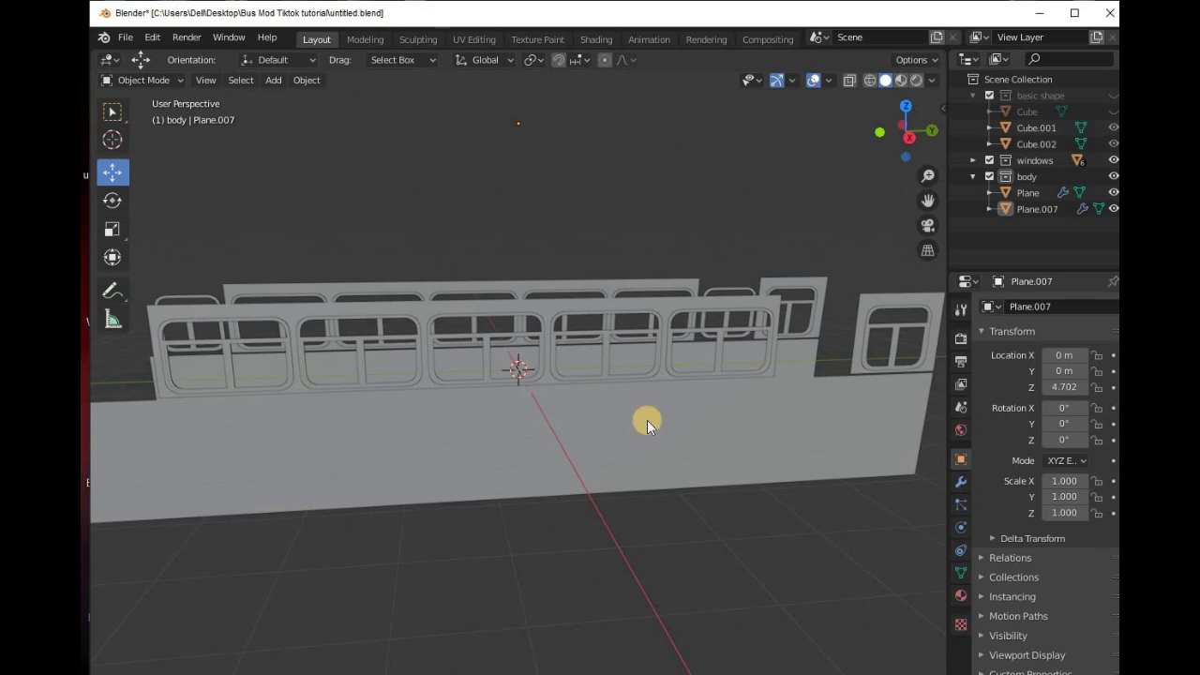
{"action": "key", "text": "KP_3"}
{"action": "key", "text": "Tab"}
{"action": "scroll", "coordinate": [615, 209], "scroll_direction": "down", "scroll_amount": 5}
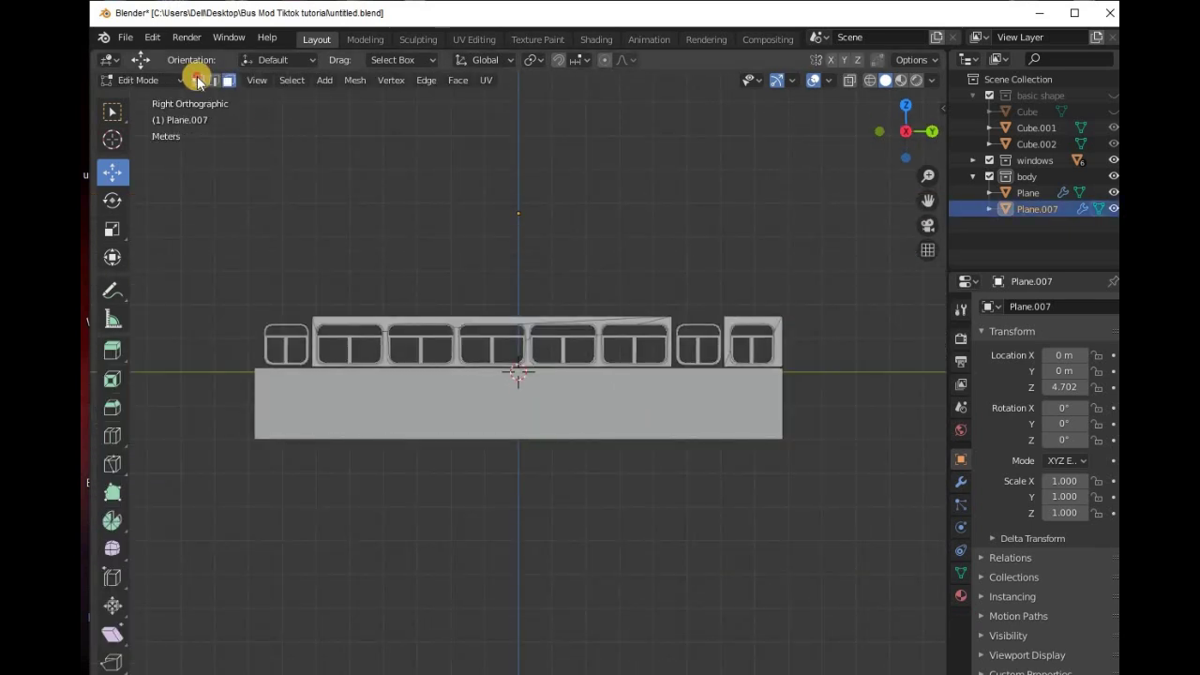
{"action": "left_click_drag", "start_coordinate": [502, 300], "coordinate": [868, 319]}
Lower the window strip's mesh about 0.1 m along Z, then select the lower side panel.
{"action": "scroll", "coordinate": [619, 260], "scroll_direction": "up", "scroll_amount": 6}
{"action": "key", "text": "g"}
{"action": "key", "text": "z"}
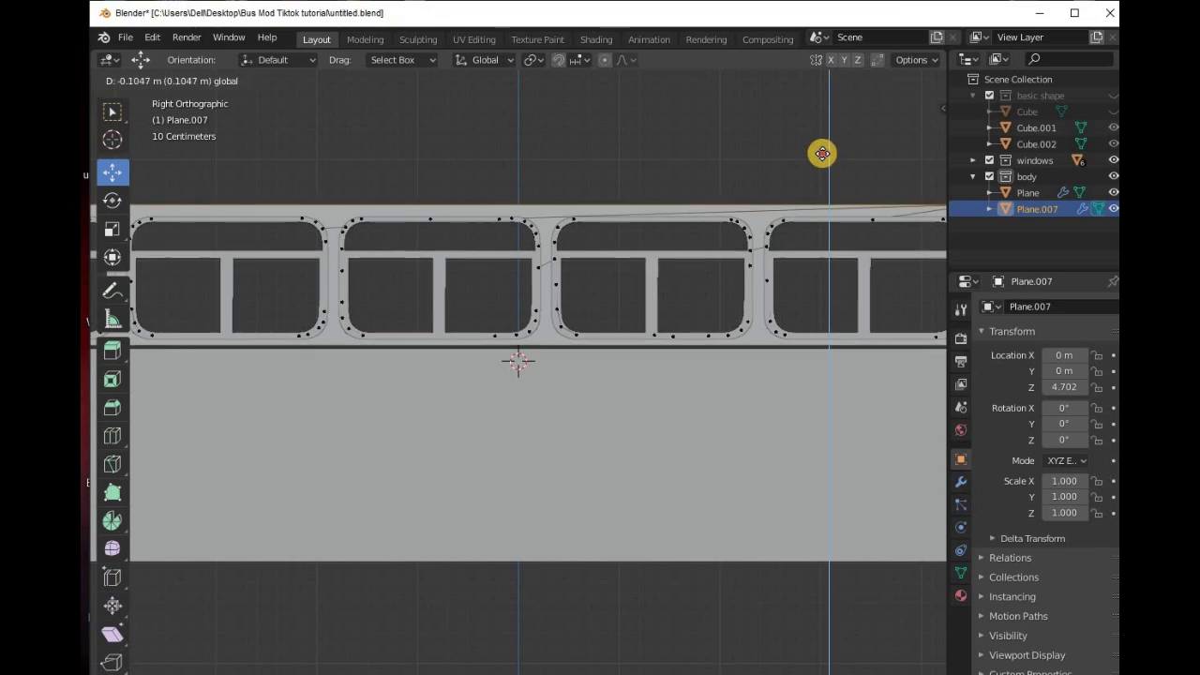
{"action": "left_click", "coordinate": [819, 155]}
{"action": "key", "text": "Tab"}
{"action": "scroll", "coordinate": [669, 302], "scroll_direction": "down", "scroll_amount": 3}
{"action": "left_click", "coordinate": [607, 400]}
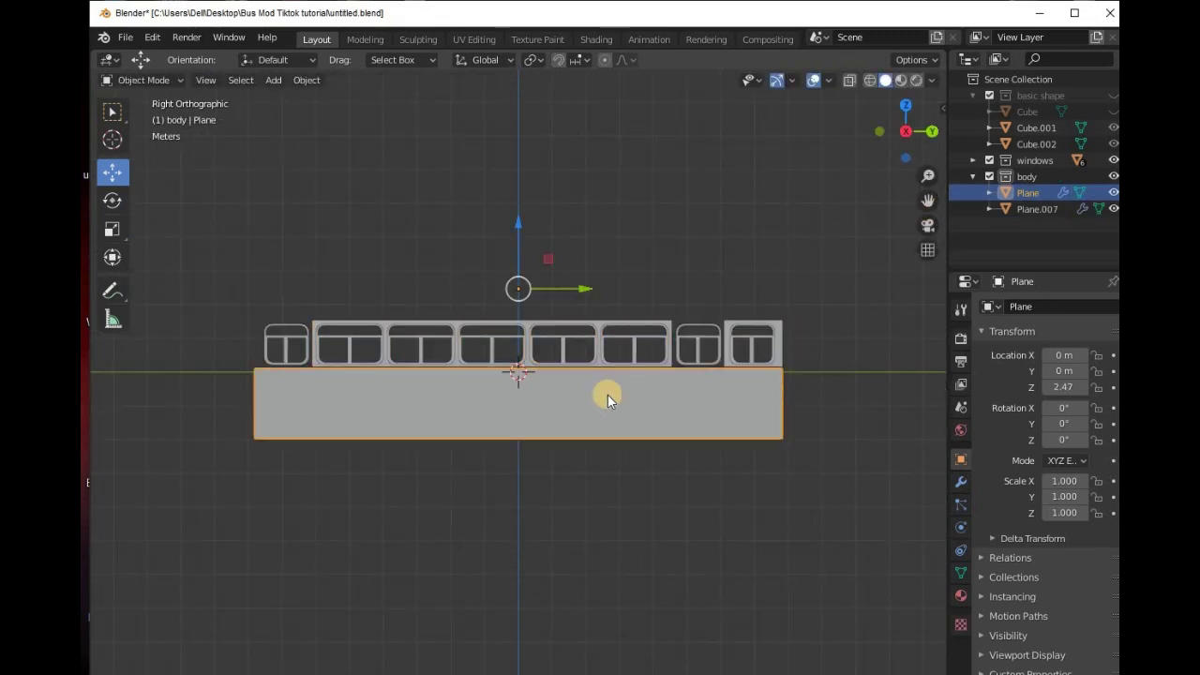
Duplicate the lower side panel and move the copy up along Z above the windows.
{"action": "key", "text": "shift+d"}
{"action": "right_click", "coordinate": [602, 401]}
{"action": "key", "text": "g"}
{"action": "key", "text": "z"}
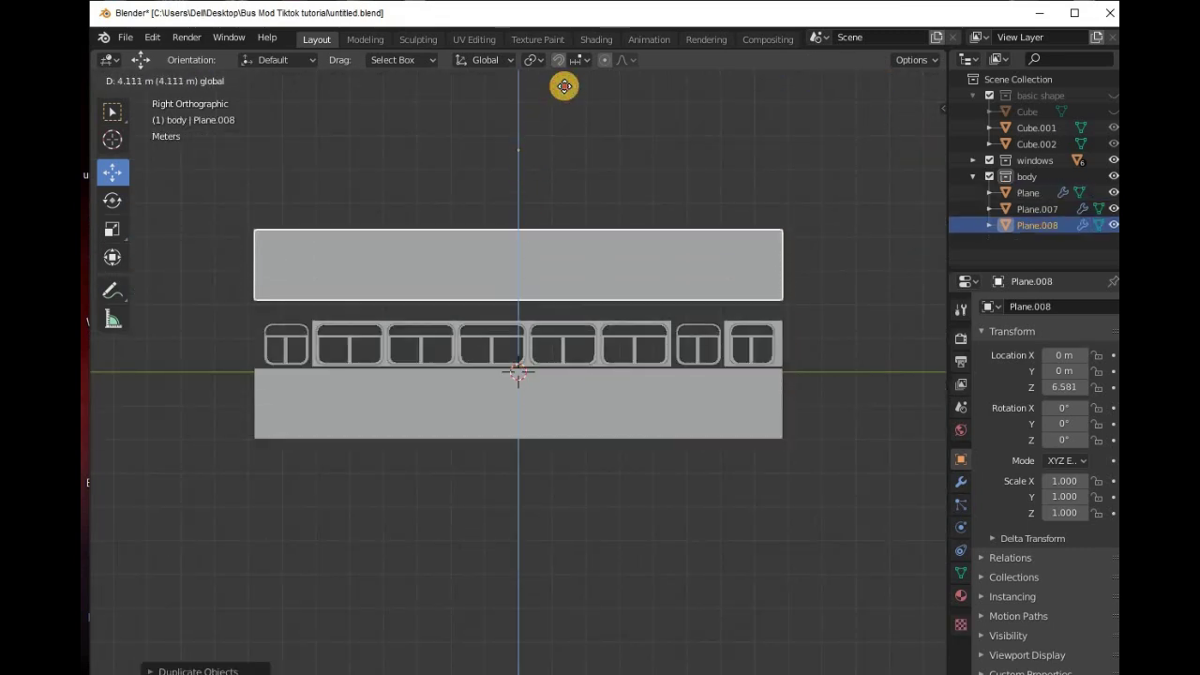
{"action": "left_click", "coordinate": [551, 94]}
Delete the left and right end faces of the copied panel.
{"action": "key", "text": "Tab"}
{"action": "scroll", "coordinate": [357, 122], "scroll_direction": "down", "scroll_amount": 1}
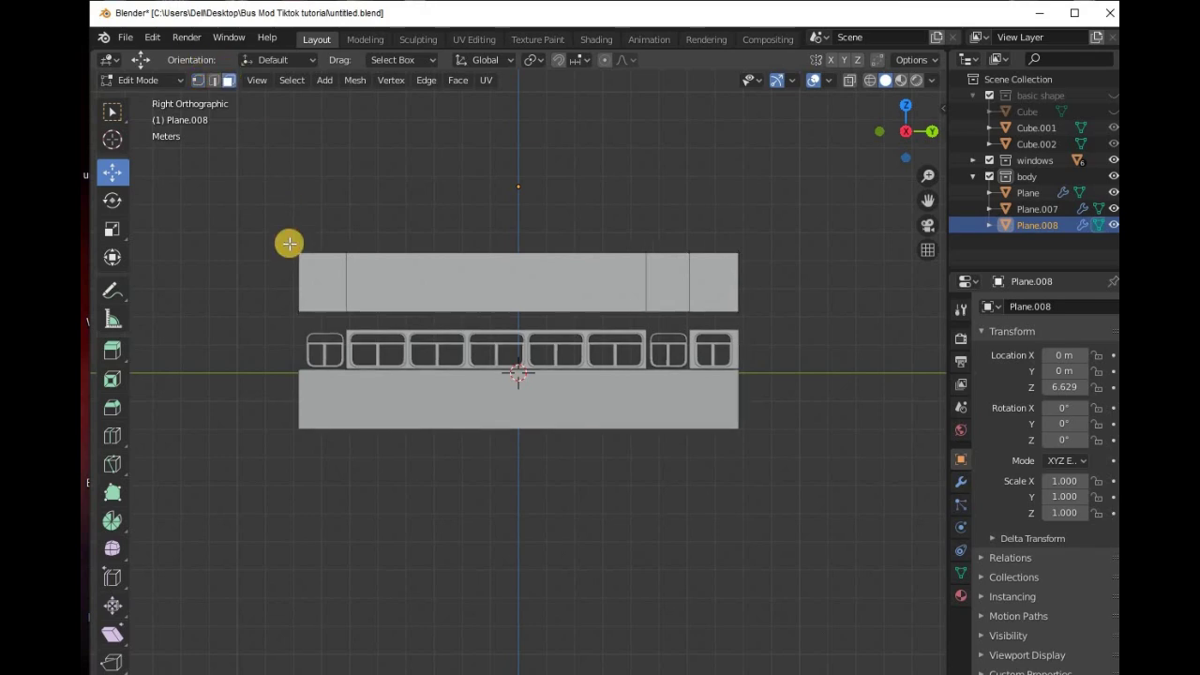
{"action": "left_click", "coordinate": [315, 273]}
{"action": "key", "text": "x"}
{"action": "left_click", "coordinate": [313, 277]}
{"action": "left_click", "coordinate": [662, 260]}
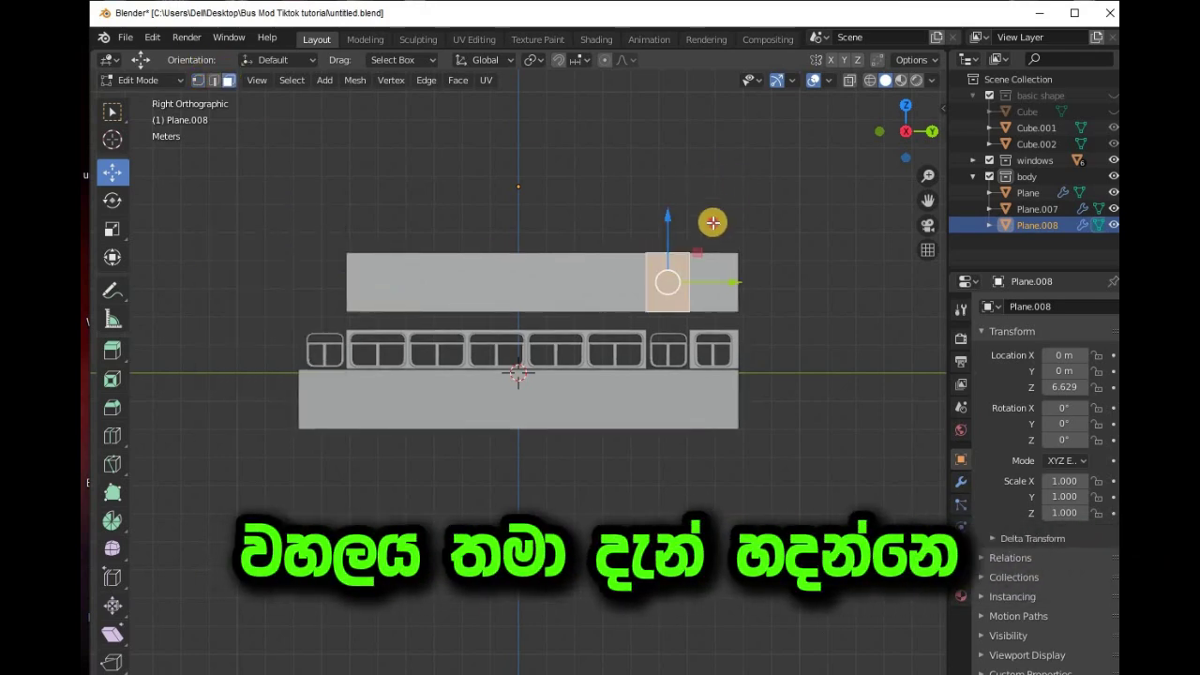
{"action": "key", "text": "x"}
{"action": "left_click", "coordinate": [720, 294]}
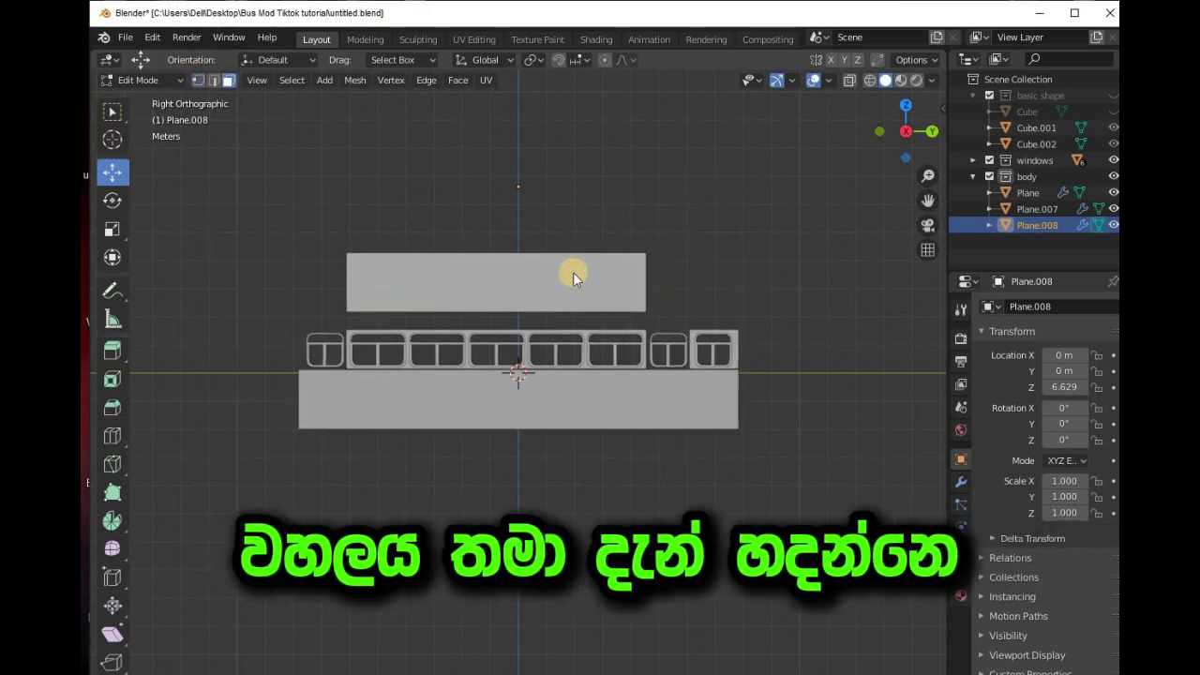
In wireframe, stretch the copied panel's right end edge outward along Y.
{"action": "scroll", "coordinate": [635, 250], "scroll_direction": "up", "scroll_amount": 3}
{"action": "left_click_drag", "start_coordinate": [693, 133], "coordinate": [828, 306]}
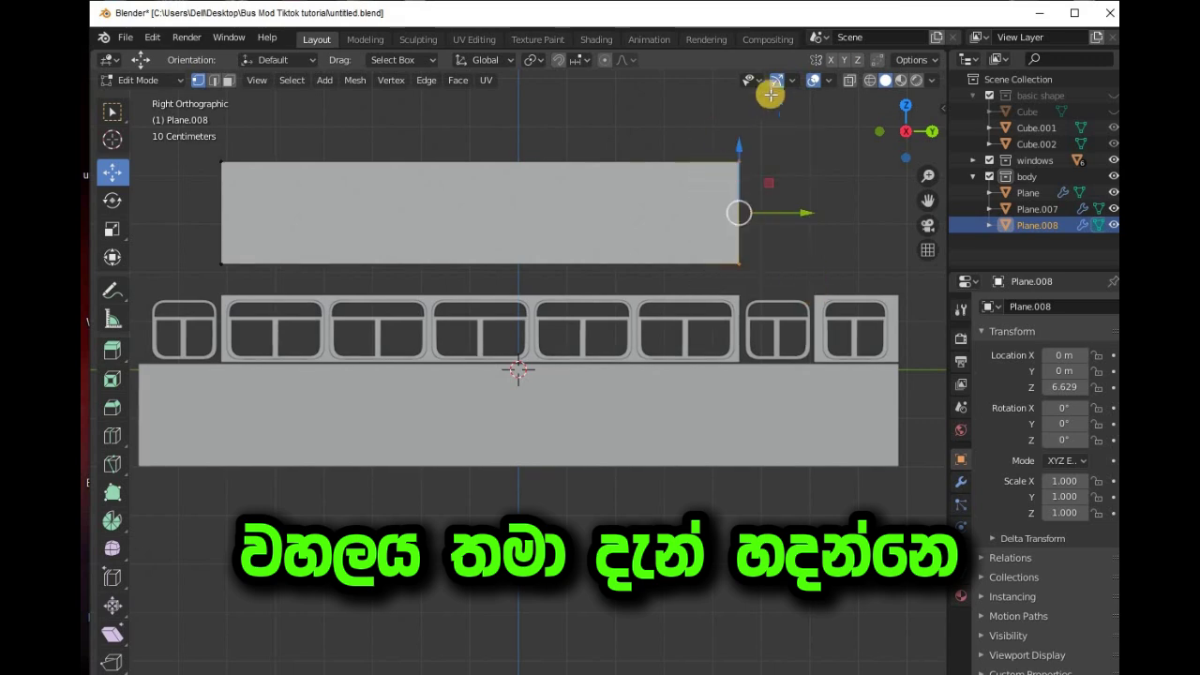
{"action": "left_click", "coordinate": [870, 81]}
{"action": "left_click_drag", "start_coordinate": [703, 136], "coordinate": [811, 298]}
{"action": "mouse_move", "coordinate": [838, 213]}
{"action": "left_mouse_down"}
{"action": "mouse_move", "coordinate": [191, 201]}
{"action": "mouse_move", "coordinate": [353, 296]}
{"action": "mouse_move", "coordinate": [296, 279]}
{"action": "left_mouse_up"}
{"action": "scroll", "coordinate": [192, 201], "scroll_direction": "down", "scroll_amount": 2}
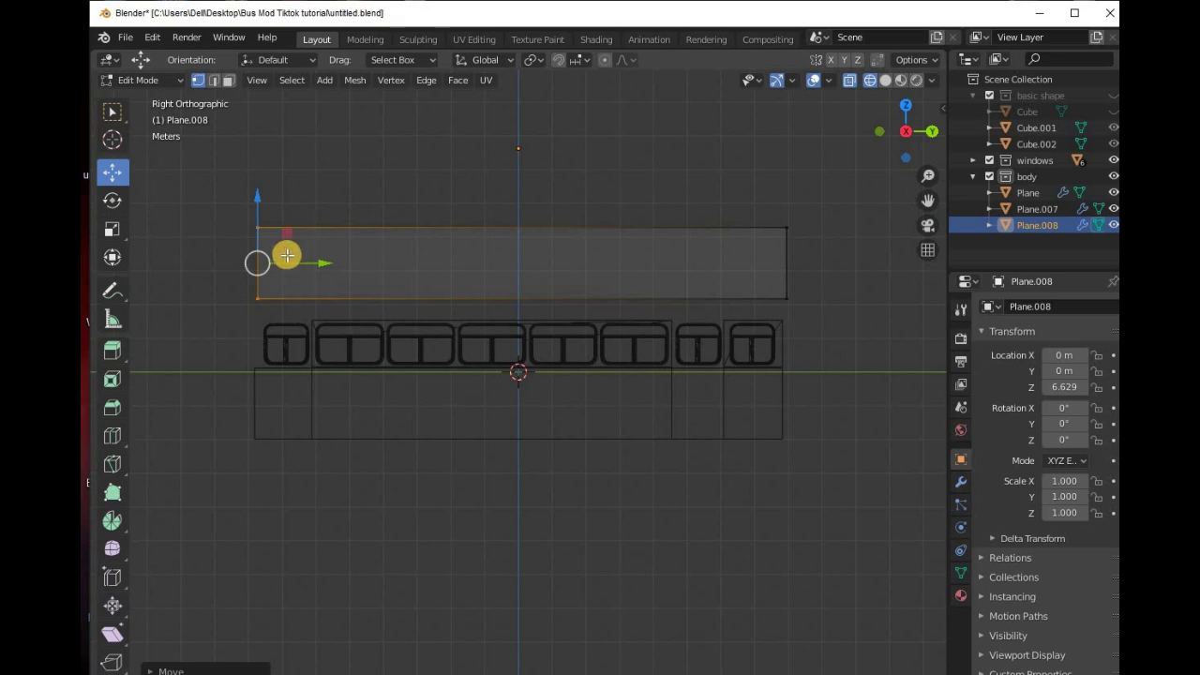
Lower the copied plane's top edge into a thin strip and nudge the strip down.
{"action": "left_click_drag", "start_coordinate": [225, 195], "coordinate": [834, 267]}
{"action": "left_click_drag", "start_coordinate": [527, 166], "coordinate": [527, 221]}
{"action": "scroll", "coordinate": [516, 203], "scroll_direction": "up", "scroll_amount": 2}
{"action": "scroll", "coordinate": [509, 294], "scroll_direction": "down", "scroll_amount": 2}
{"action": "left_click_drag", "start_coordinate": [239, 243], "coordinate": [825, 304]}
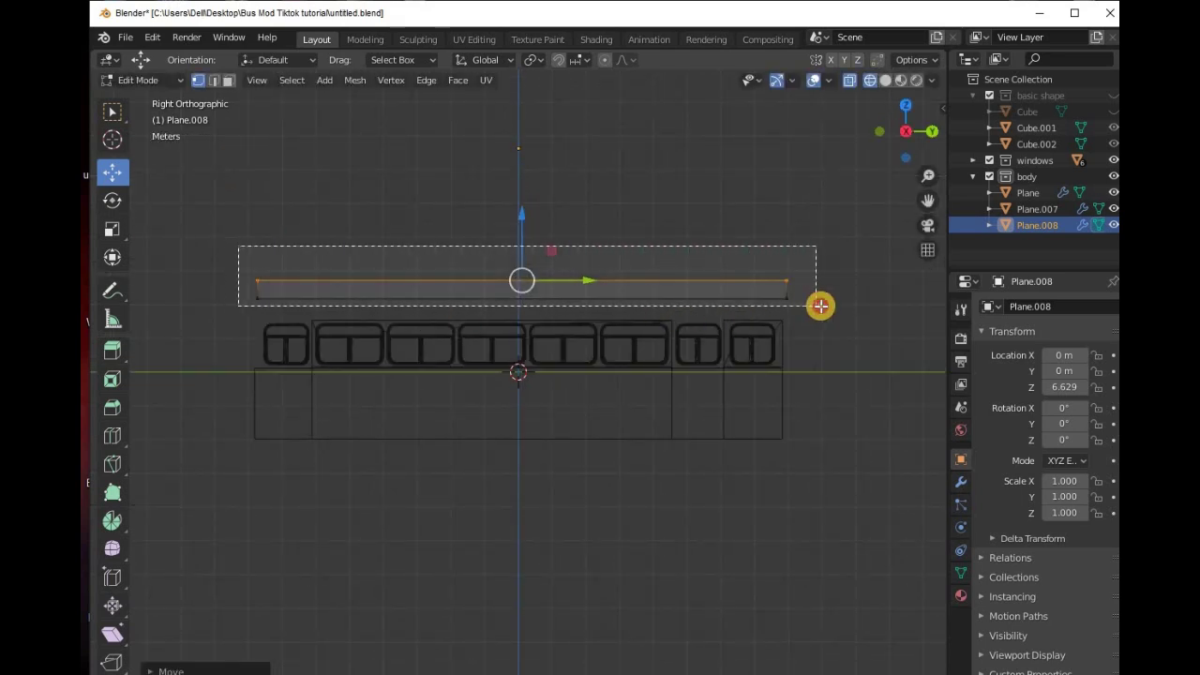
{"action": "left_click_drag", "start_coordinate": [507, 228], "coordinate": [527, 242]}
Adjust the strip's right end slightly to match the bus length.
{"action": "left_click_drag", "start_coordinate": [927, 200], "coordinate": [867, 256]}
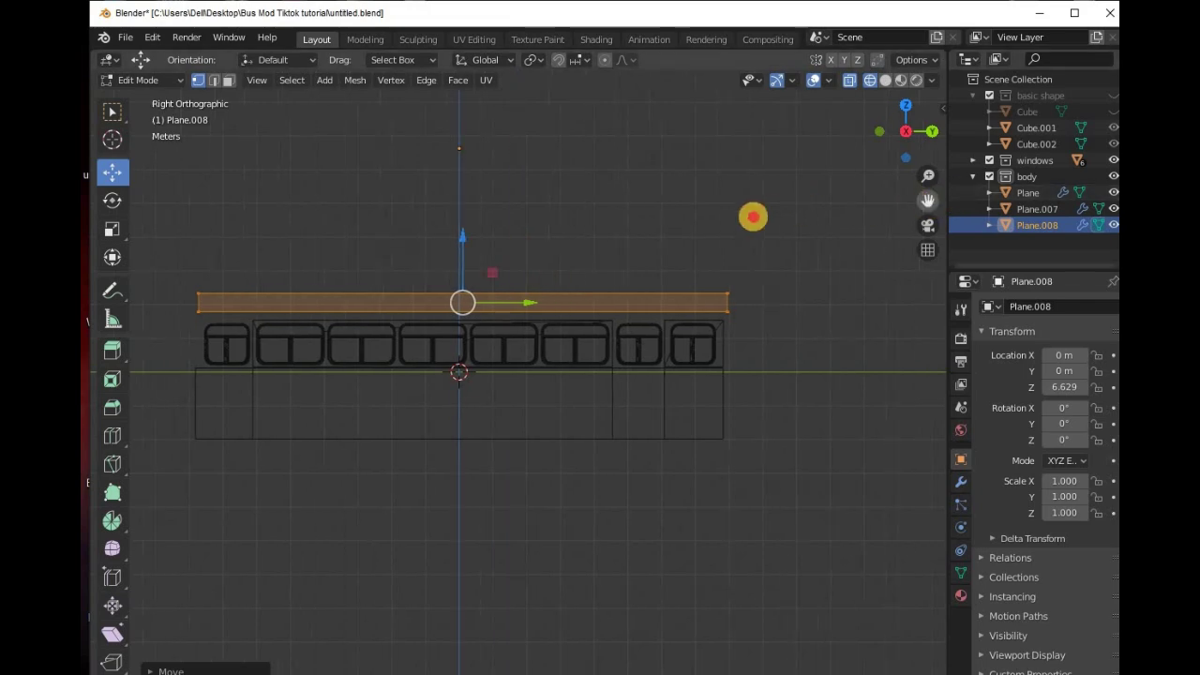
{"action": "scroll", "coordinate": [790, 182], "scroll_direction": "up", "scroll_amount": 2}
{"action": "scroll", "coordinate": [709, 152], "scroll_direction": "down", "scroll_amount": 1}
{"action": "left_click_drag", "start_coordinate": [709, 153], "coordinate": [783, 270]}
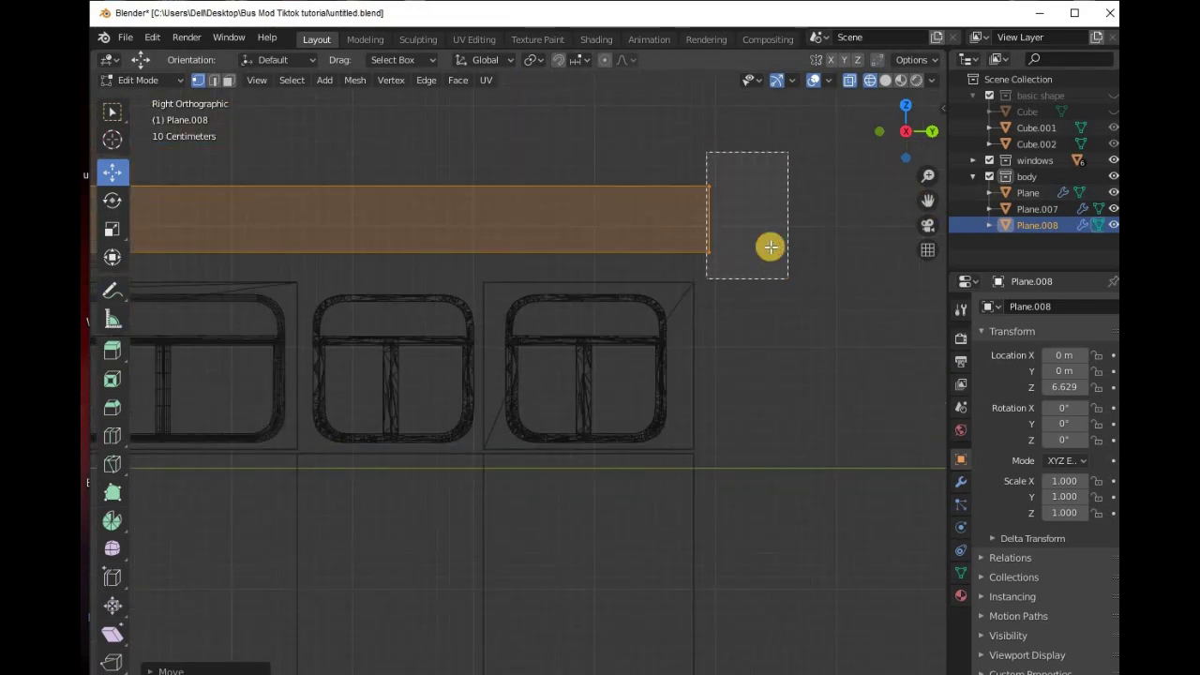
{"action": "left_click_drag", "start_coordinate": [750, 222], "coordinate": [743, 222]}
{"action": "scroll", "coordinate": [894, 175], "scroll_direction": "up", "scroll_amount": 2}
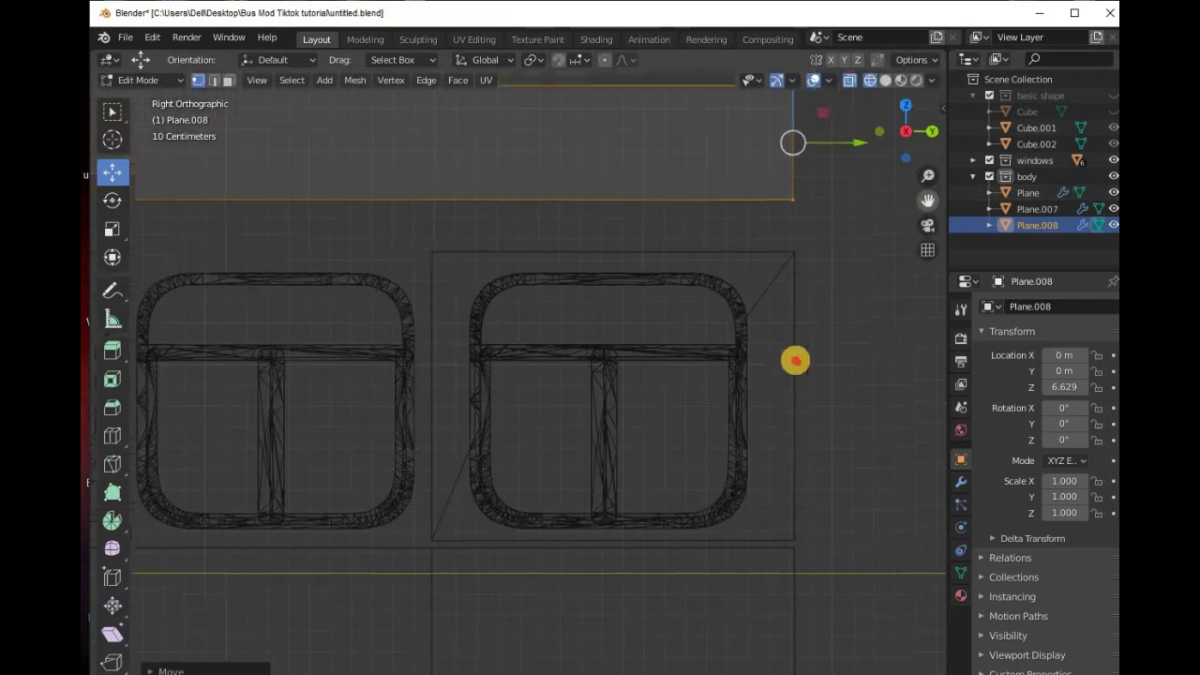
{"action": "scroll", "coordinate": [755, 203], "scroll_direction": "up", "scroll_amount": 1}
{"action": "scroll", "coordinate": [669, 266], "scroll_direction": "up", "scroll_amount": 3}
{"action": "scroll", "coordinate": [669, 266], "scroll_direction": "down", "scroll_amount": 3}
{"action": "scroll", "coordinate": [669, 268], "scroll_direction": "down", "scroll_amount": 2}
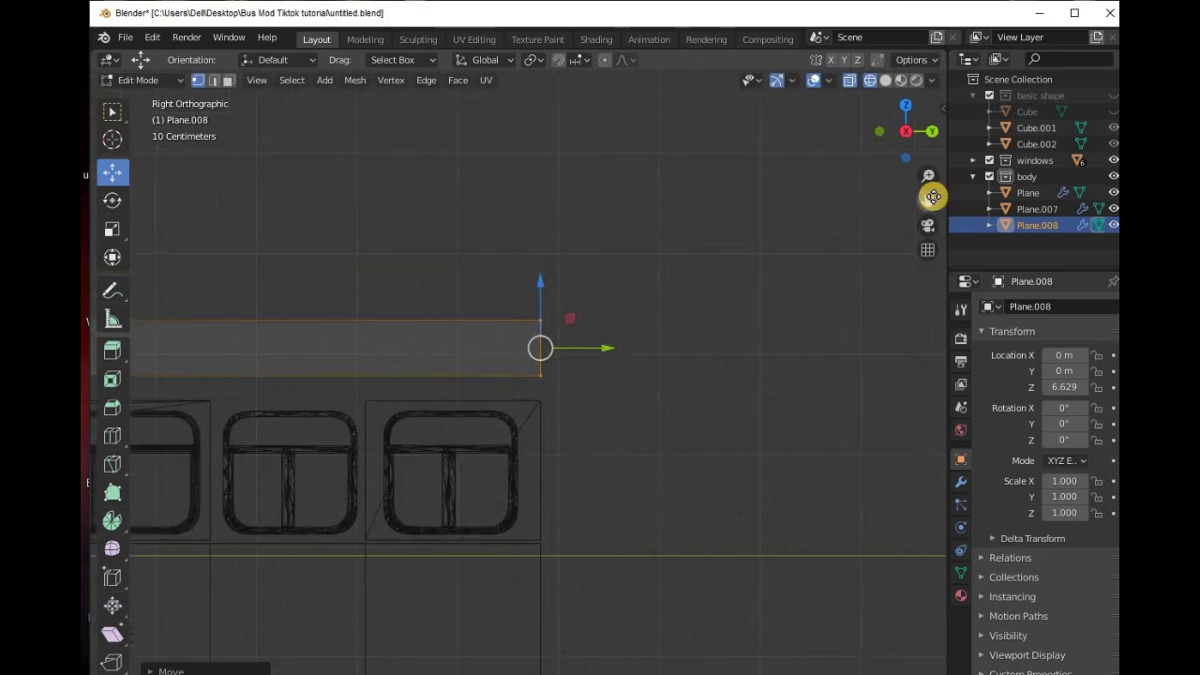
{"action": "mouse_move", "coordinate": [927, 199]}
{"action": "left_mouse_down"}
{"action": "mouse_move", "coordinate": [471, 196]}
{"action": "mouse_move", "coordinate": [911, 207]}
{"action": "left_mouse_up"}
Reposition the strip's left end and shift the strip along Y.
{"action": "left_click_drag", "start_coordinate": [376, 359], "coordinate": [318, 287]}
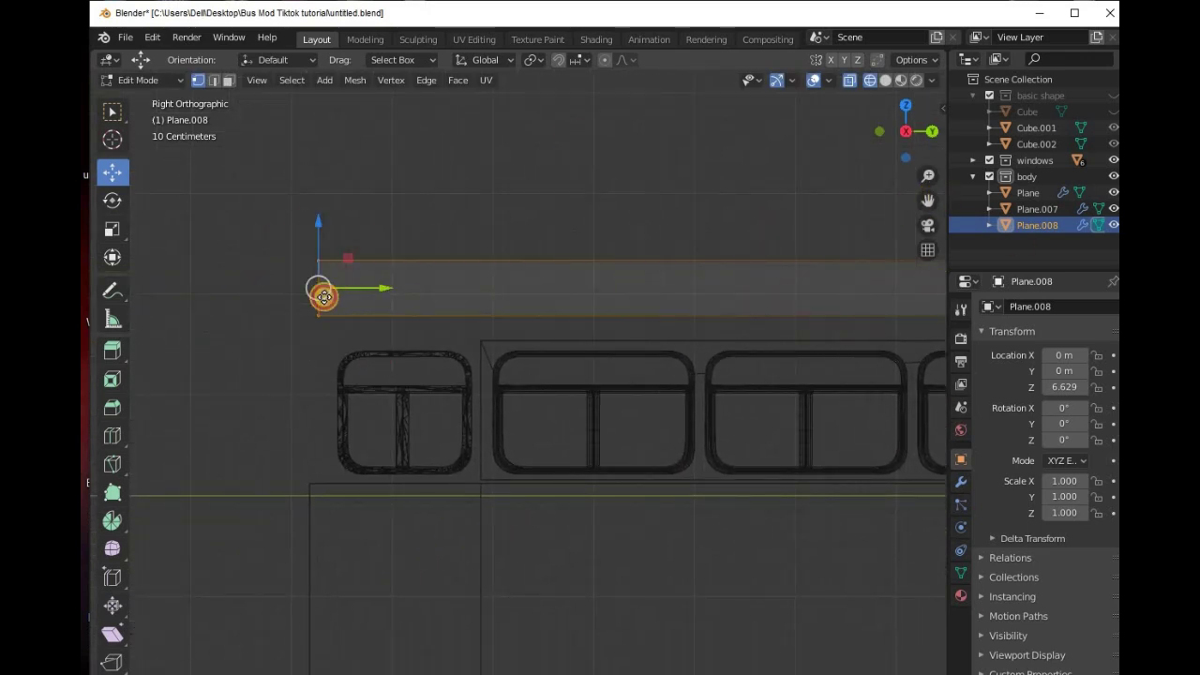
{"action": "key", "text": "g"}
{"action": "left_click", "coordinate": [324, 300]}
{"action": "scroll", "coordinate": [444, 297], "scroll_direction": "down", "scroll_amount": 3}
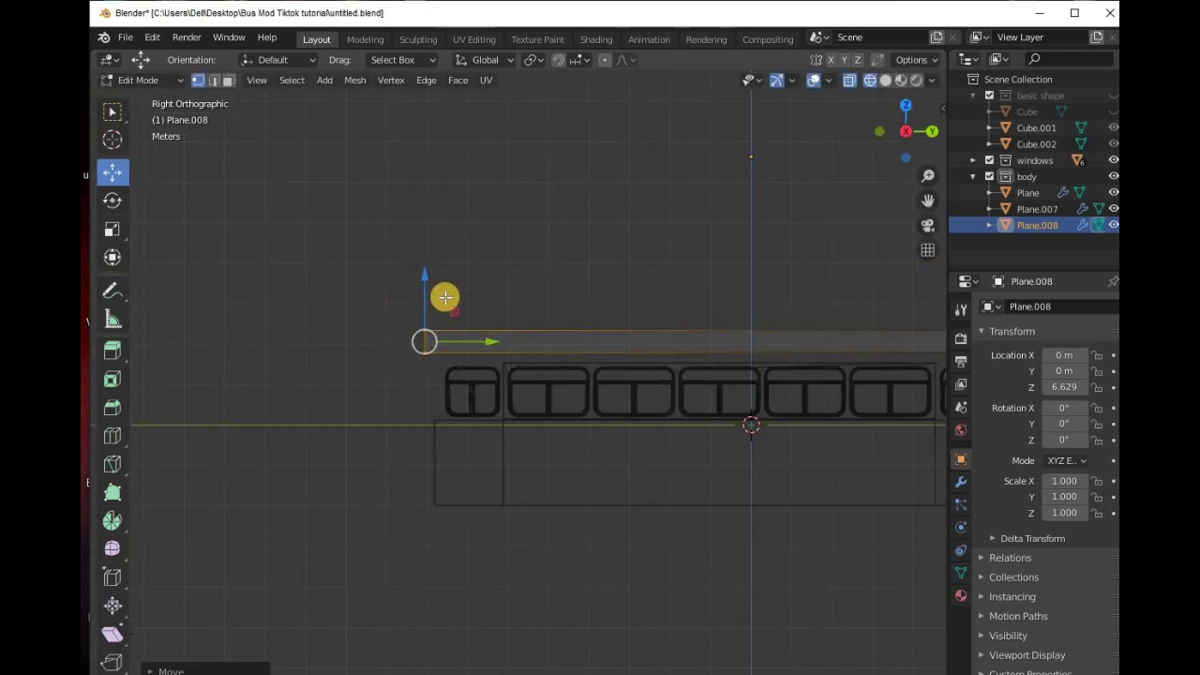
{"action": "scroll", "coordinate": [726, 322], "scroll_direction": "down", "scroll_amount": 2}
{"action": "scroll", "coordinate": [554, 273], "scroll_direction": "up", "scroll_amount": 1}
{"action": "scroll", "coordinate": [375, 300], "scroll_direction": "up", "scroll_amount": 4}
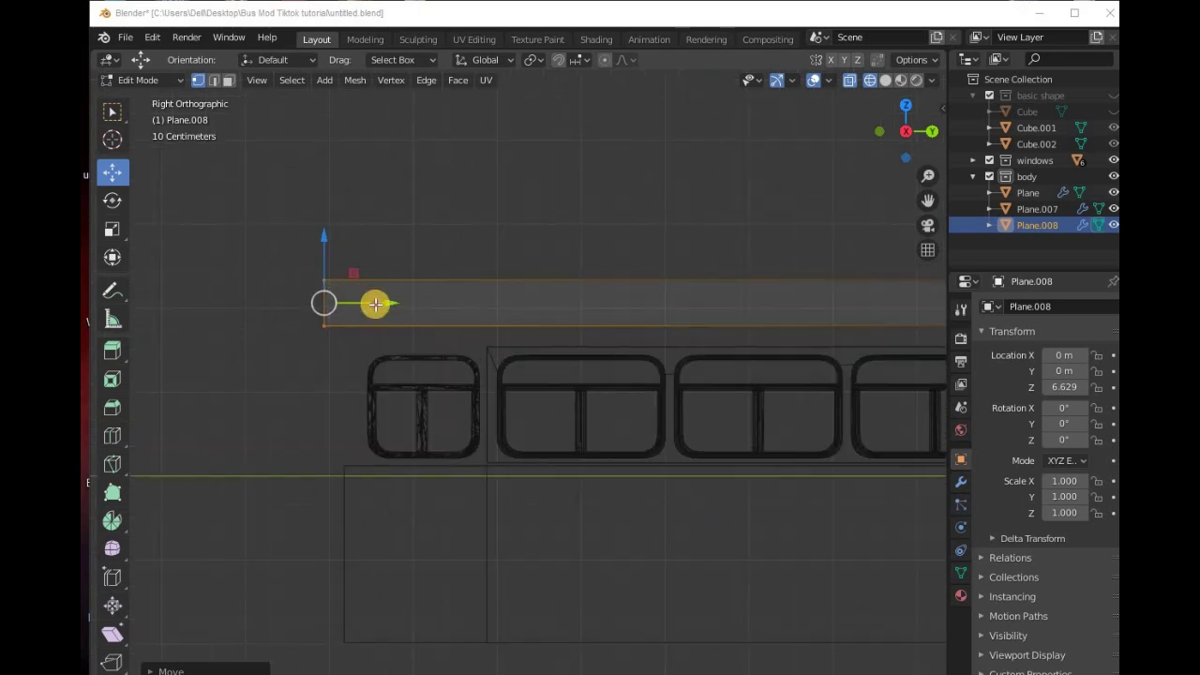
{"action": "key", "text": "g"}
{"action": "key", "text": "y"}
{"action": "left_click", "coordinate": [431, 298]}
In solid shading, lower the strip about 0.17 m along Z to sit just above the windows.
{"action": "left_click", "coordinate": [885, 80]}
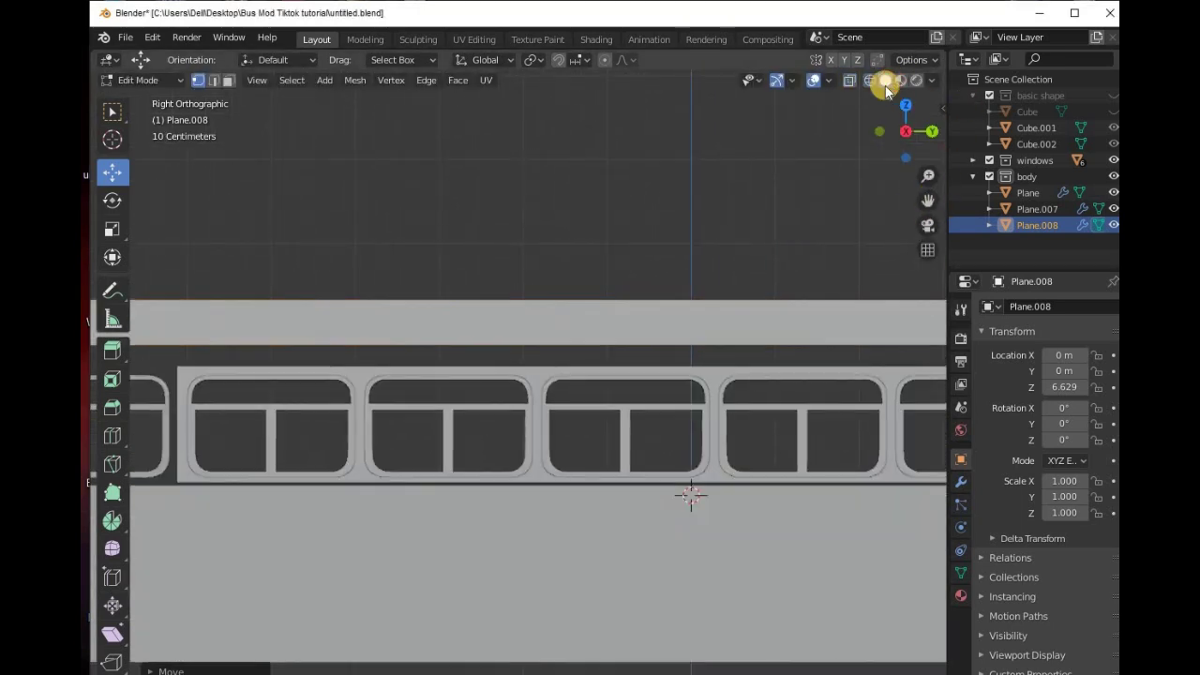
{"action": "scroll", "coordinate": [682, 266], "scroll_direction": "down", "scroll_amount": 3}
{"action": "scroll", "coordinate": [682, 267], "scroll_direction": "up", "scroll_amount": 3}
{"action": "scroll", "coordinate": [739, 230], "scroll_direction": "up", "scroll_amount": 2}
{"action": "key", "text": "g"}
{"action": "key", "text": "z"}
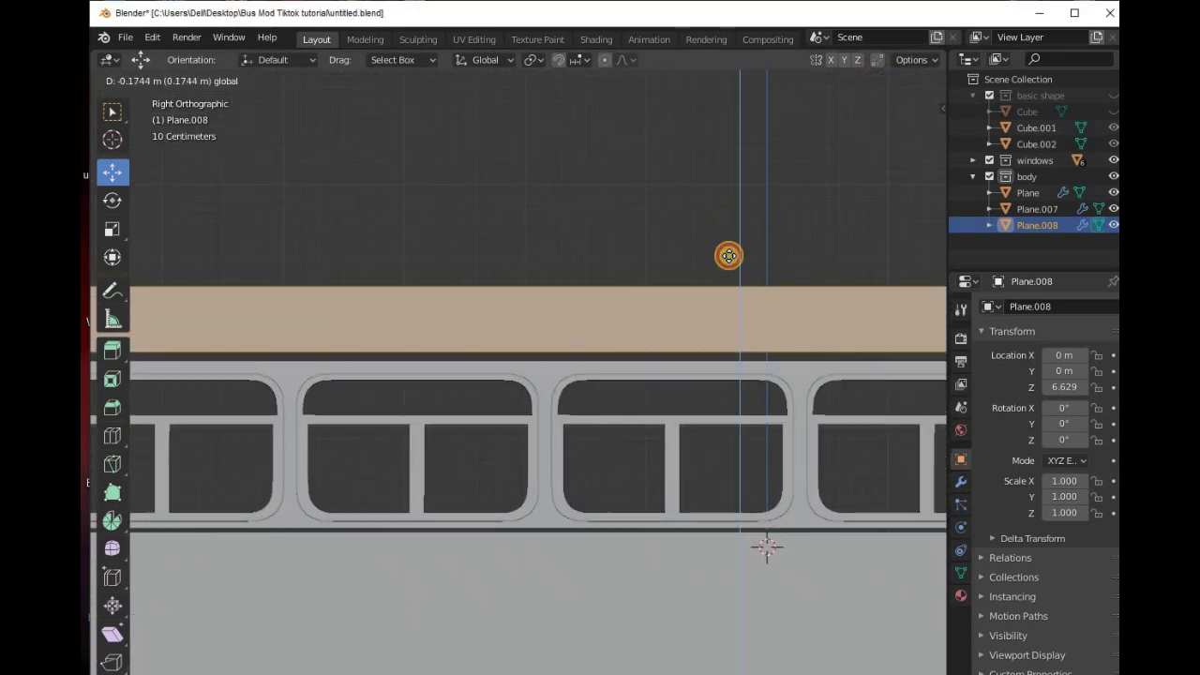
{"action": "left_click", "coordinate": [727, 257]}
{"action": "key", "text": "KP_1"}
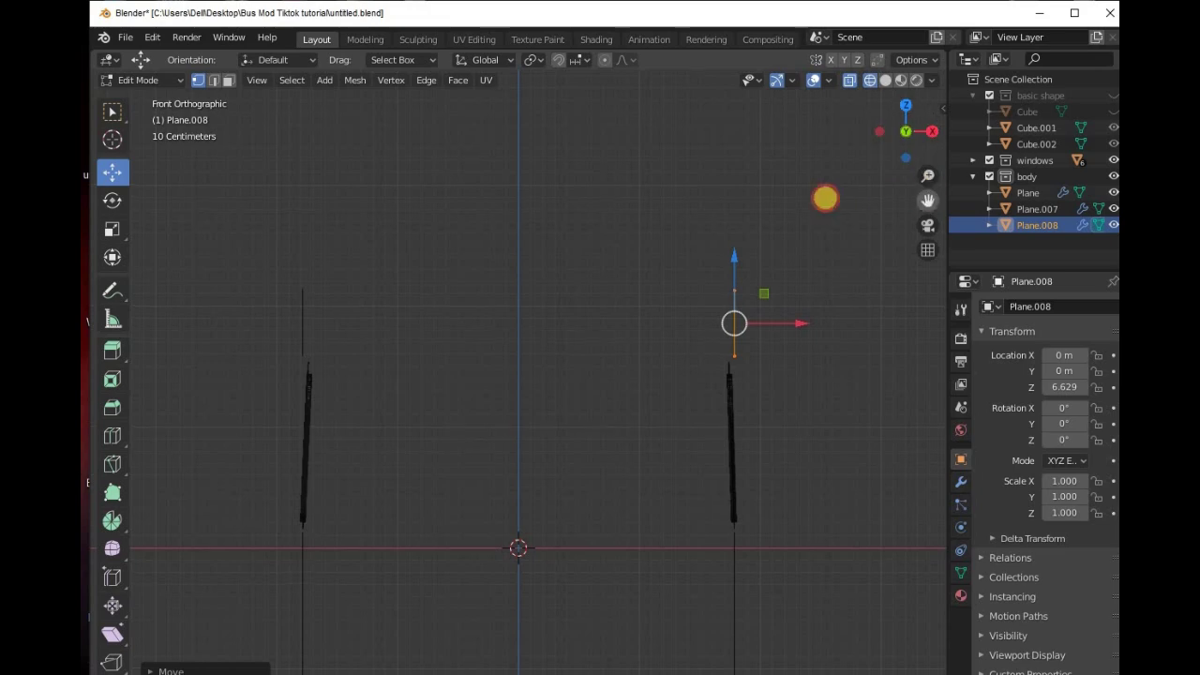
In front view, shift the strip along X so it sits directly over the side wall.
{"action": "scroll", "coordinate": [728, 206], "scroll_direction": "up", "scroll_amount": 3}
{"action": "left_click_drag", "start_coordinate": [741, 150], "coordinate": [861, 310]}
{"action": "key", "text": "g"}
{"action": "key", "text": "x"}
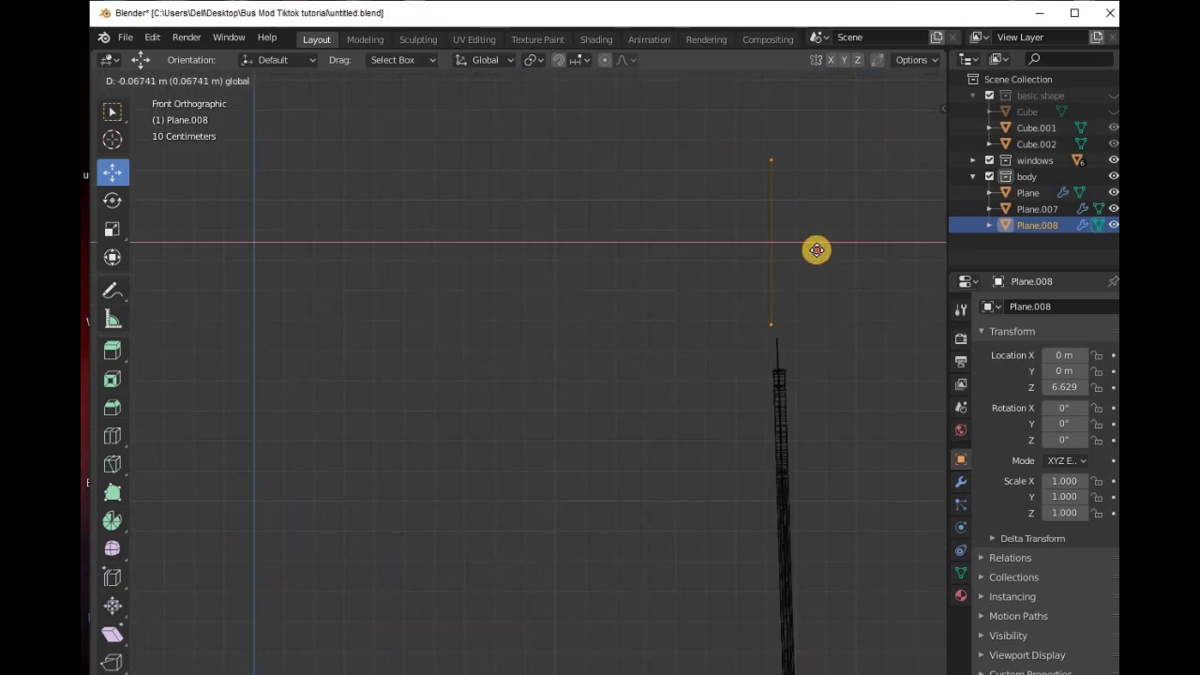
{"action": "left_click", "coordinate": [819, 255]}
Lower the strip slightly in two small moves, then check the body in perspective.
{"action": "scroll", "coordinate": [818, 255], "scroll_direction": "up", "scroll_amount": 5}
{"action": "middle_click_drag", "start_coordinate": [297, 282], "coordinate": [815, 307], "text": "shift"}
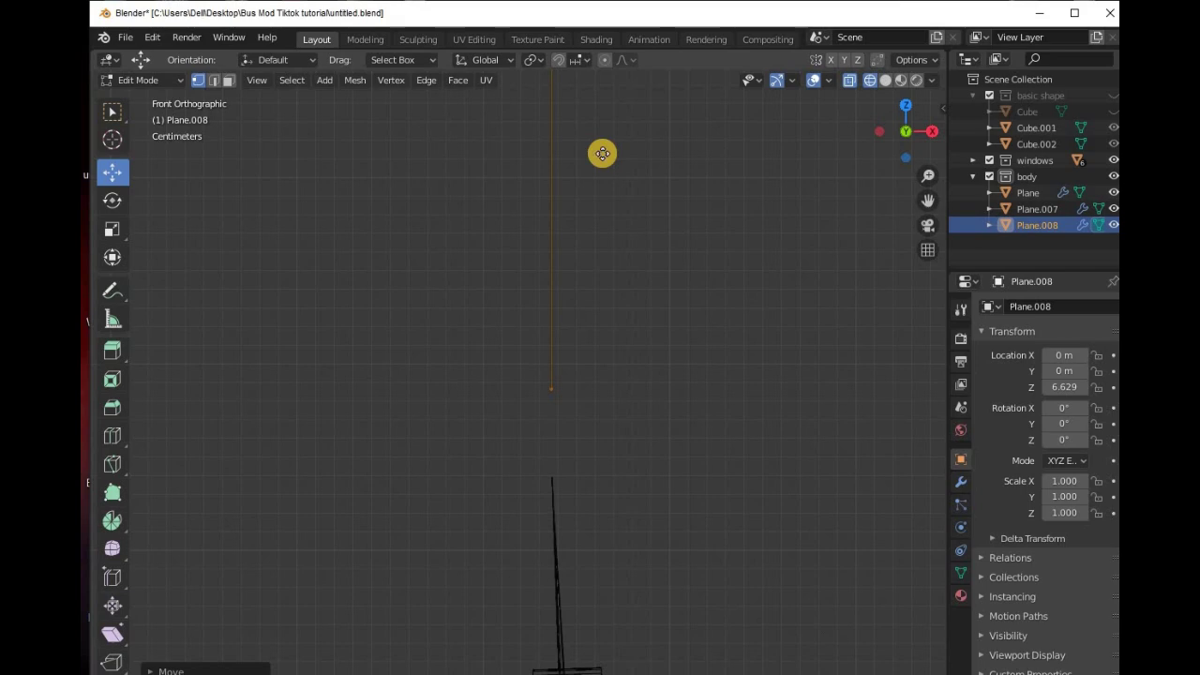
{"action": "left_click_drag", "start_coordinate": [602, 153], "coordinate": [601, 172]}
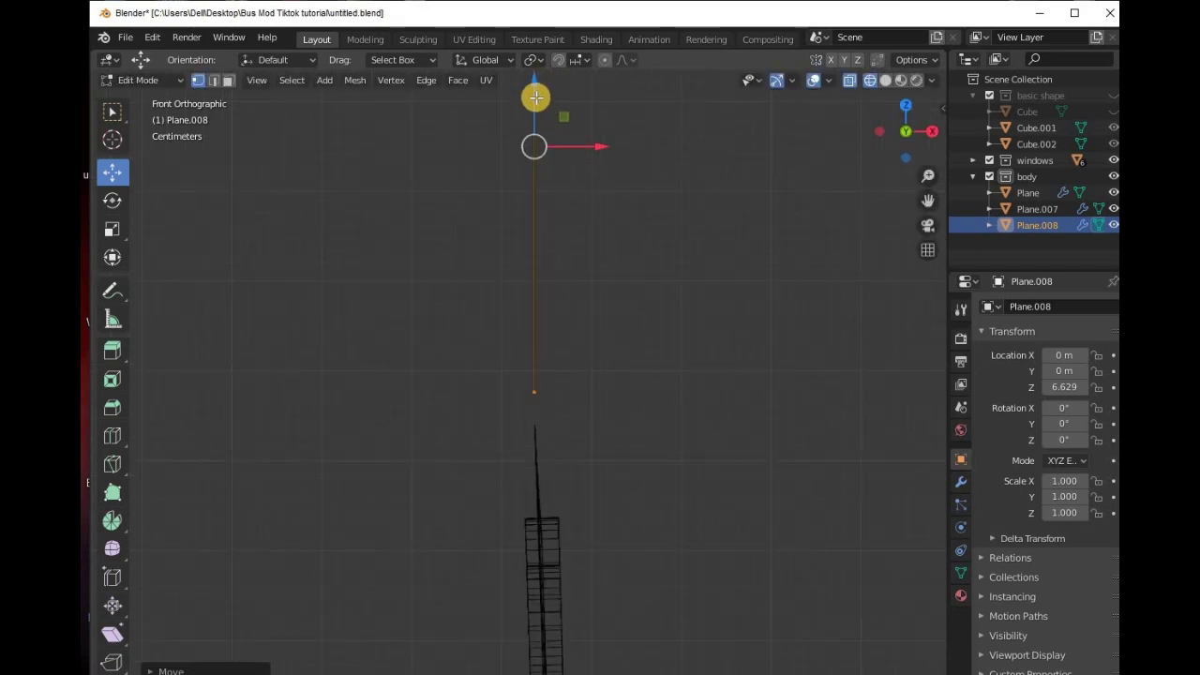
{"action": "left_click_drag", "start_coordinate": [535, 97], "coordinate": [536, 116]}
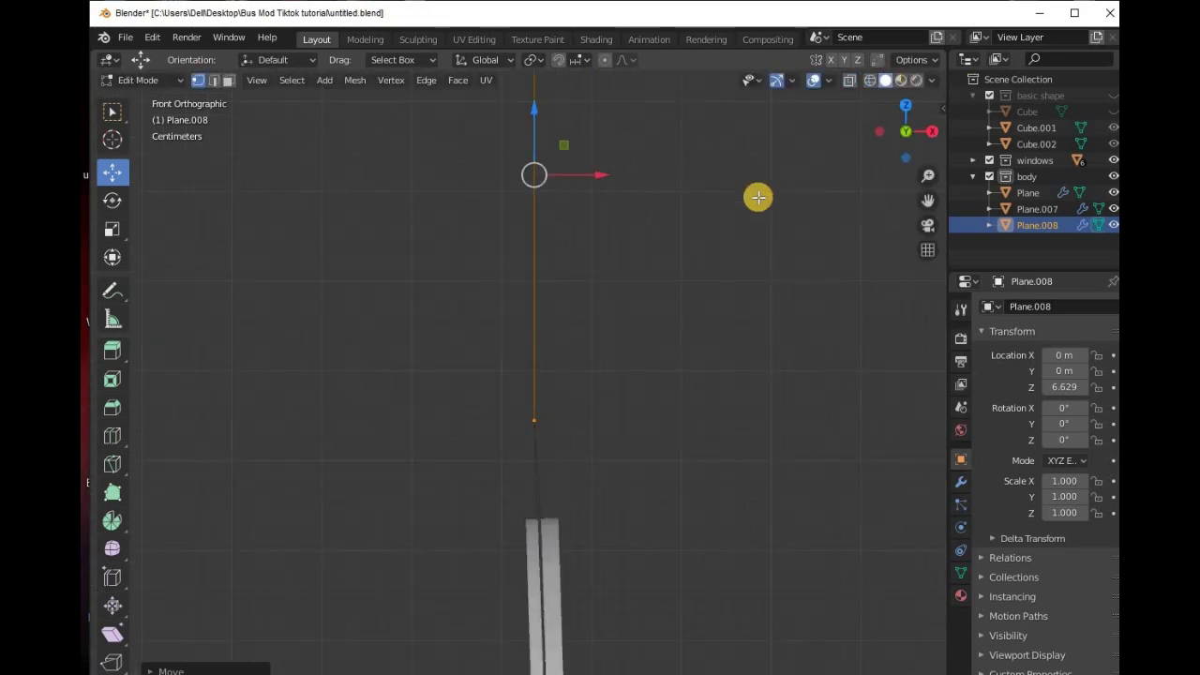
{"action": "scroll", "coordinate": [758, 196], "scroll_direction": "down", "scroll_amount": 2}
{"action": "middle_click_drag", "start_coordinate": [756, 204], "coordinate": [910, 130]}
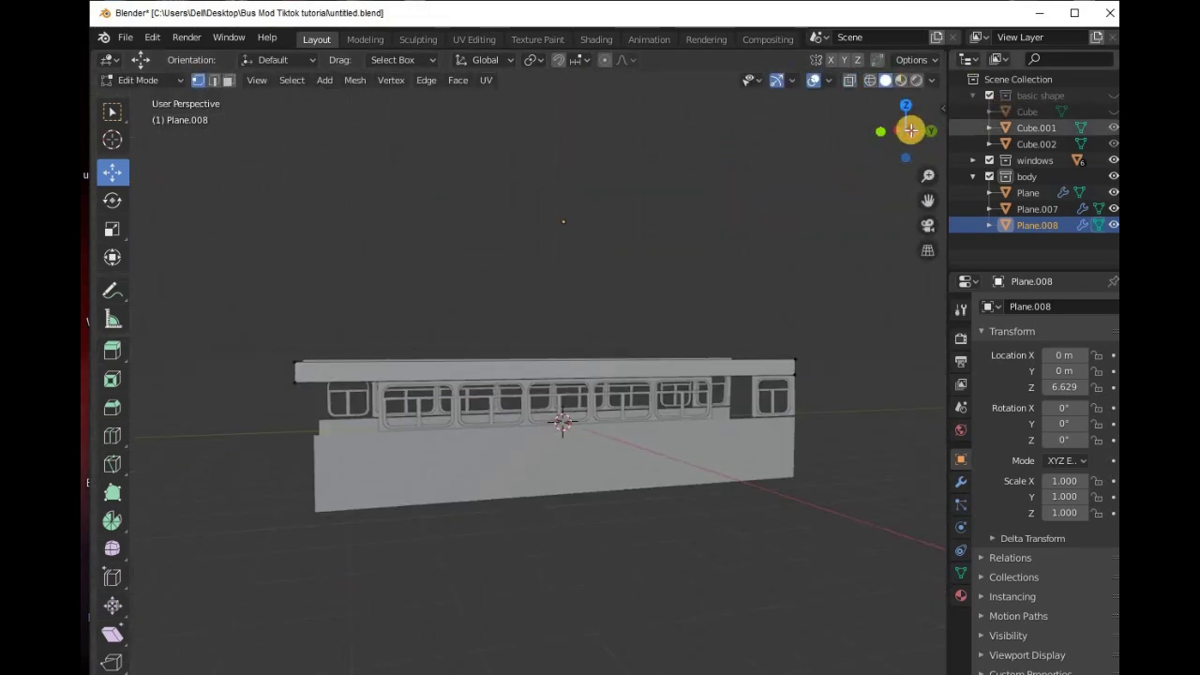
{"action": "left_click_drag", "start_coordinate": [910, 130], "coordinate": [809, 225]}
Extrude the strip's top edge inward into a flat roof face.
{"action": "key", "text": "2"}
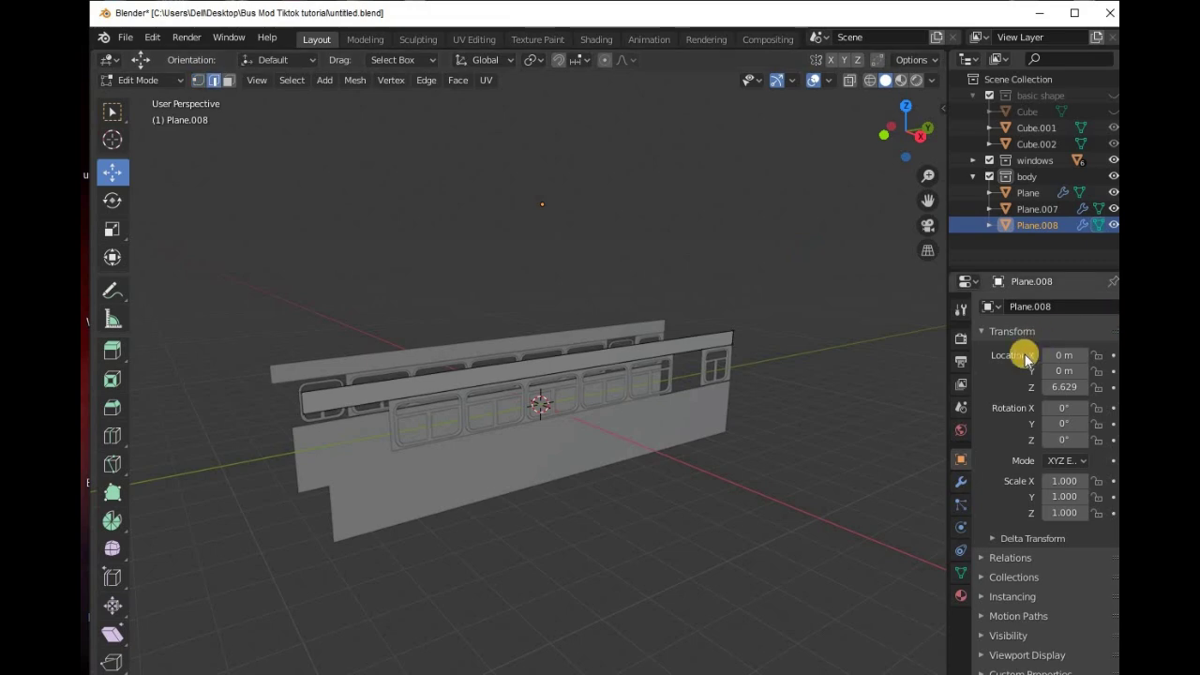
{"action": "left_click", "coordinate": [959, 481]}
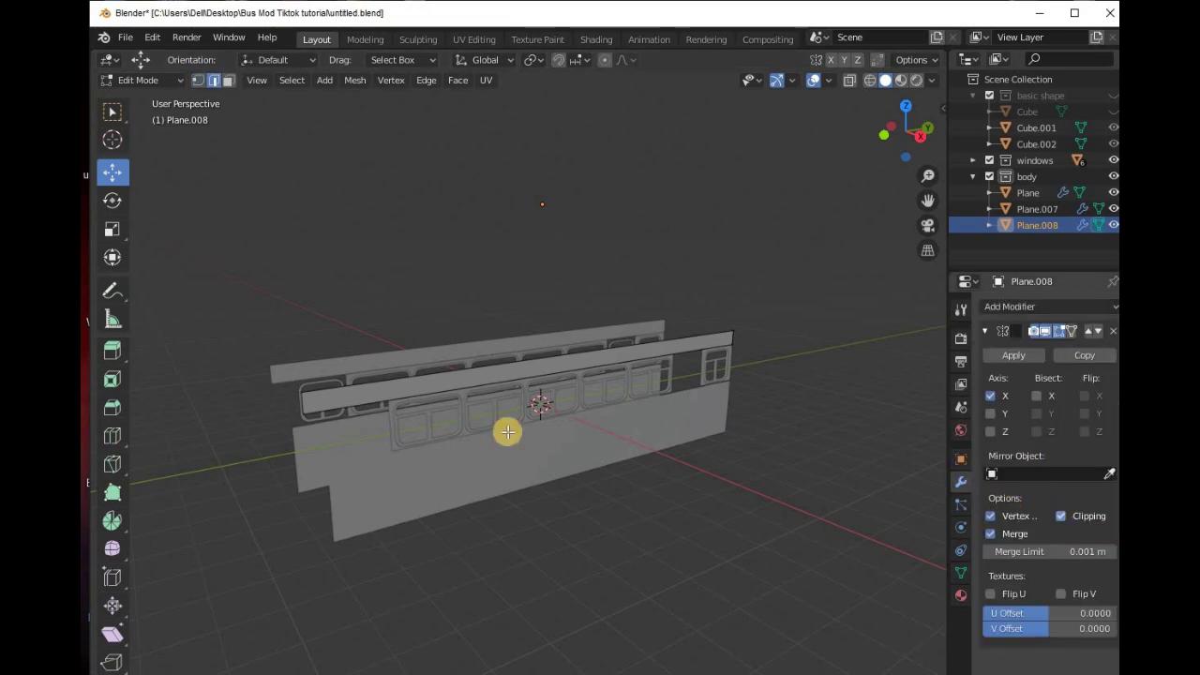
{"action": "scroll", "coordinate": [507, 431], "scroll_direction": "up", "scroll_amount": 3}
{"action": "left_click_drag", "start_coordinate": [942, 144], "coordinate": [681, 255]}
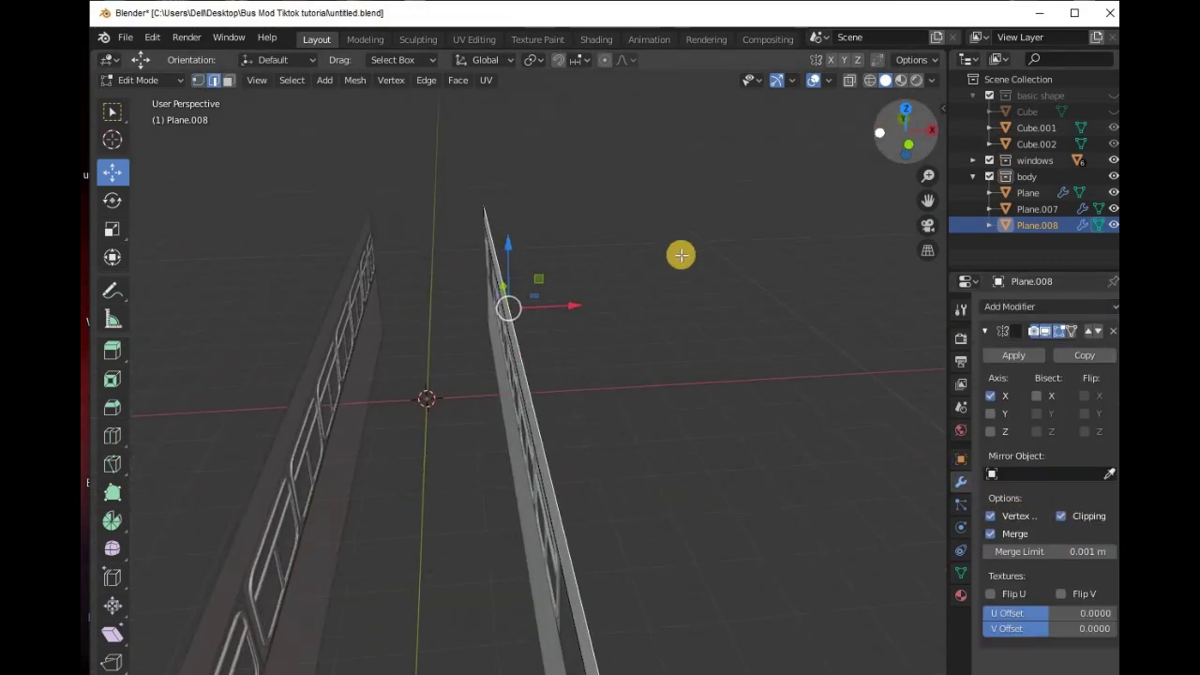
{"action": "key", "text": "e"}
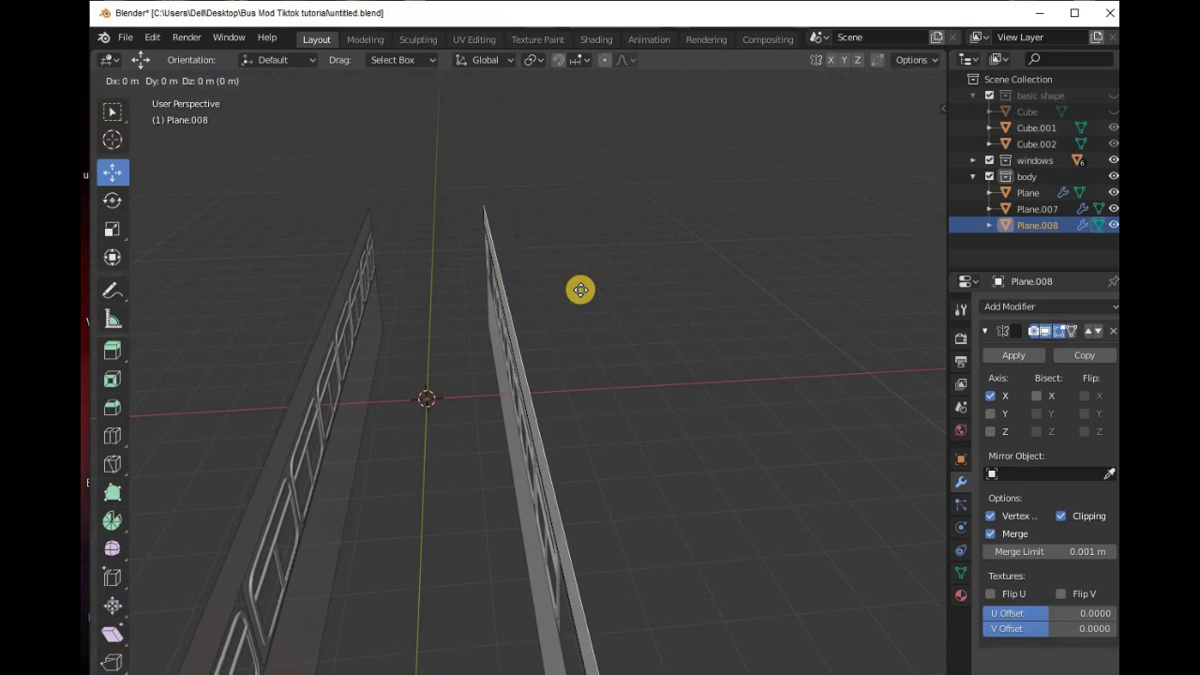
{"action": "left_click", "coordinate": [436, 282]}
{"action": "left_click_drag", "start_coordinate": [907, 158], "coordinate": [896, 94]}
{"action": "scroll", "coordinate": [881, 231], "scroll_direction": "down", "scroll_amount": 3}
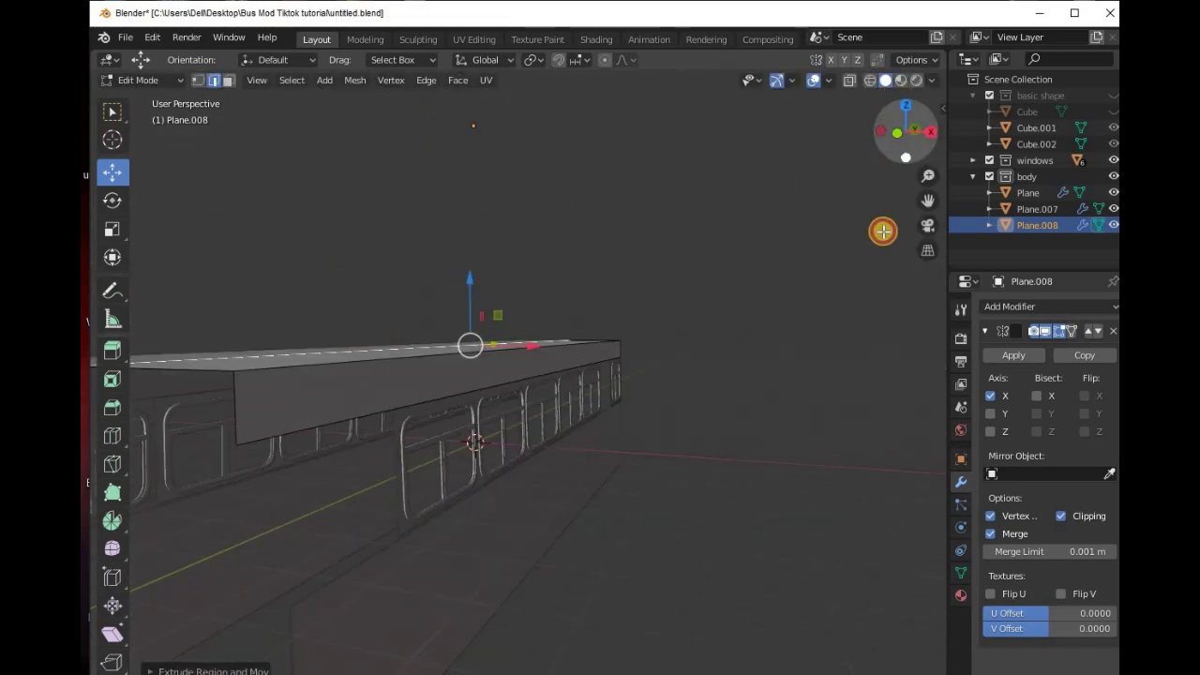
{"action": "scroll", "coordinate": [859, 257], "scroll_direction": "down", "scroll_amount": 2}
Add a Subdivision Surface modifier to Plane.008 to round the roof.
{"action": "left_click", "coordinate": [1031, 306]}
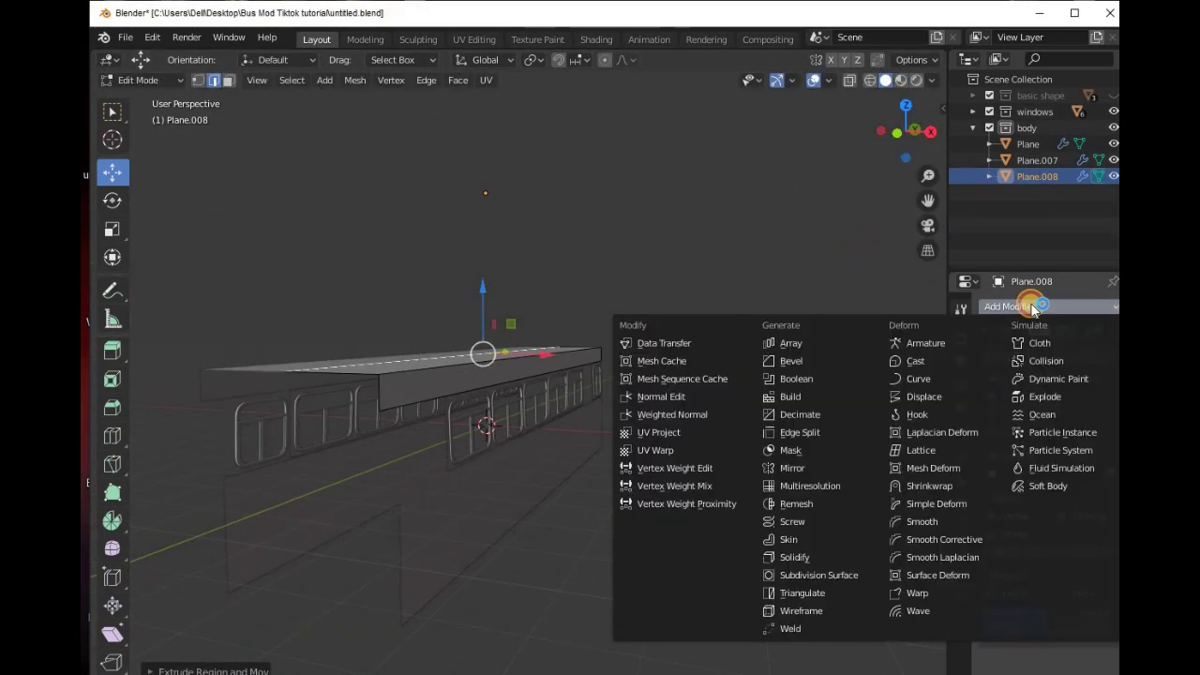
{"action": "left_click", "coordinate": [838, 578]}
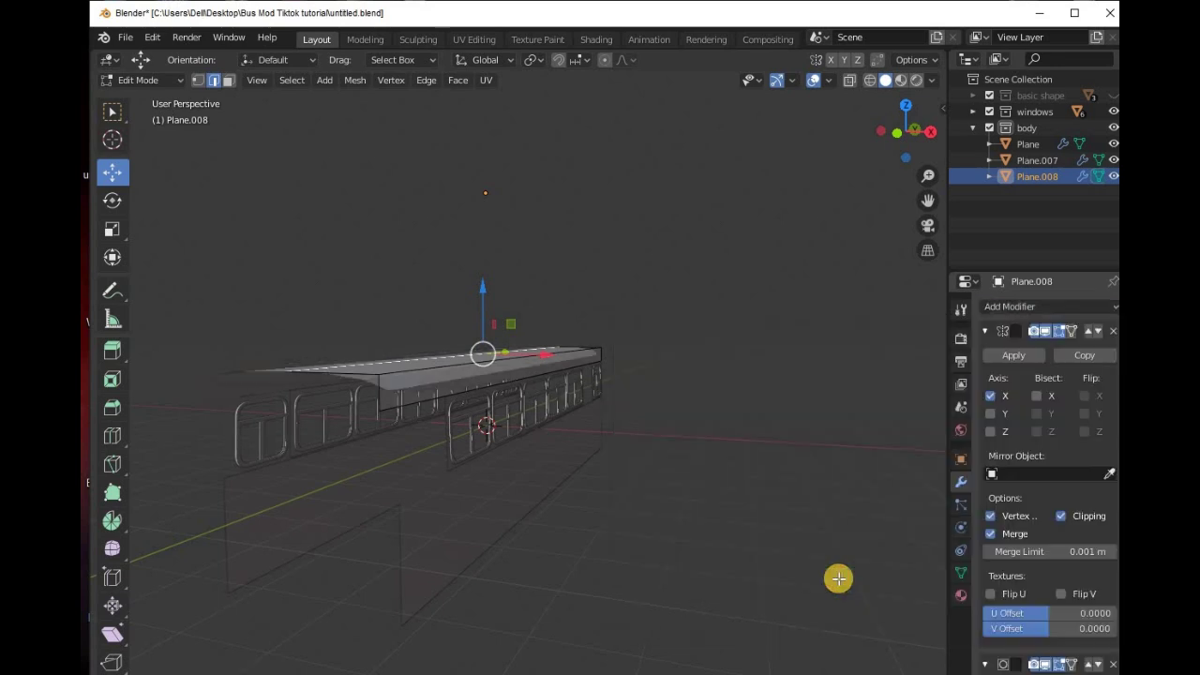
{"action": "scroll", "coordinate": [1066, 535], "scroll_direction": "down", "scroll_amount": 2}
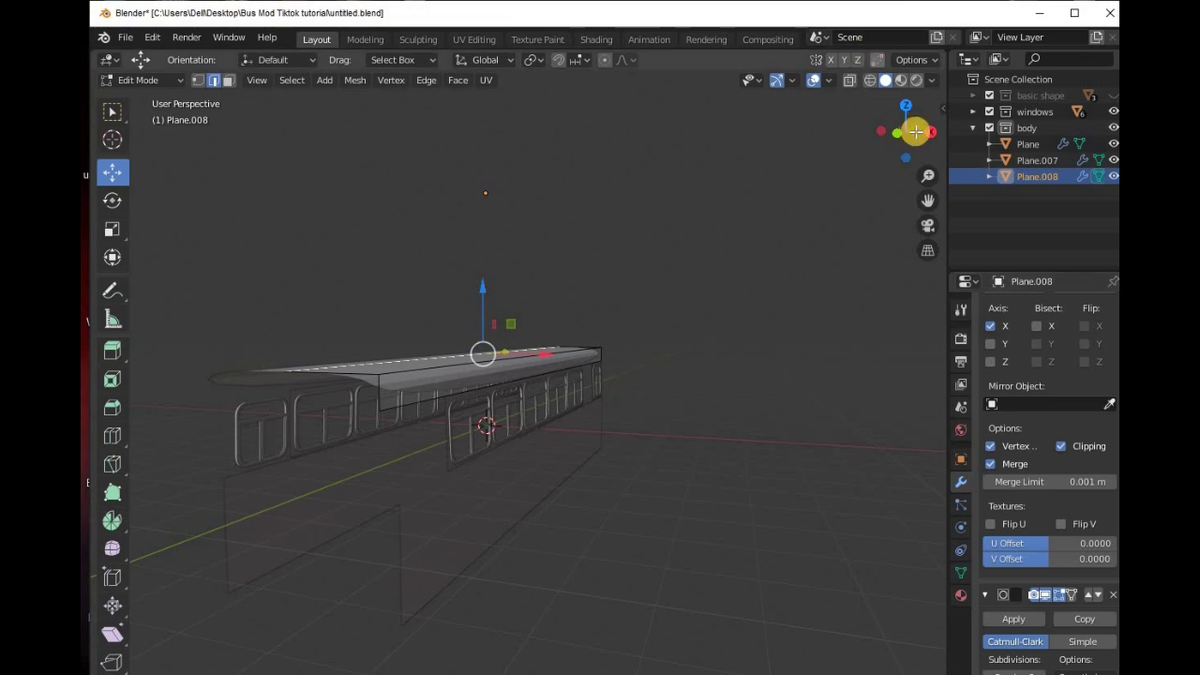
{"action": "left_click_drag", "start_coordinate": [910, 129], "coordinate": [891, 127]}
{"action": "scroll", "coordinate": [544, 353], "scroll_direction": "up", "scroll_amount": 3}
{"action": "right_click", "coordinate": [512, 335]}
{"action": "left_click", "coordinate": [373, 268]}
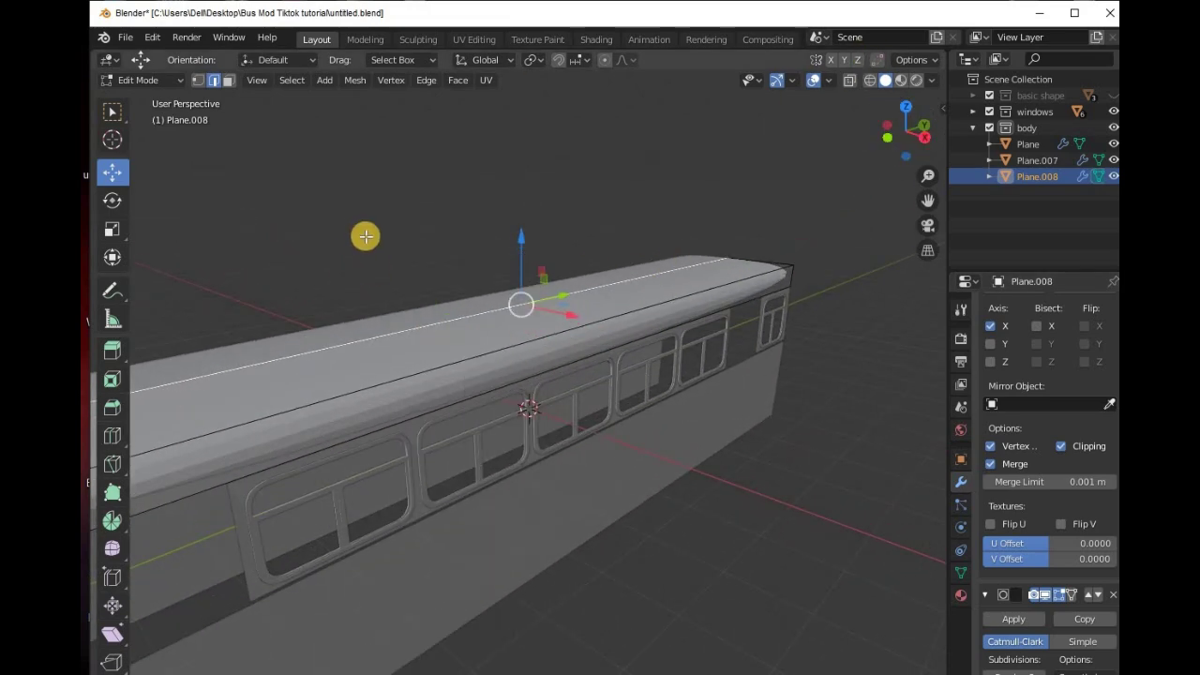
Add loop cuts across the roof and one running along its length.
{"action": "key", "text": "Tab"}
{"action": "right_click", "coordinate": [478, 301]}
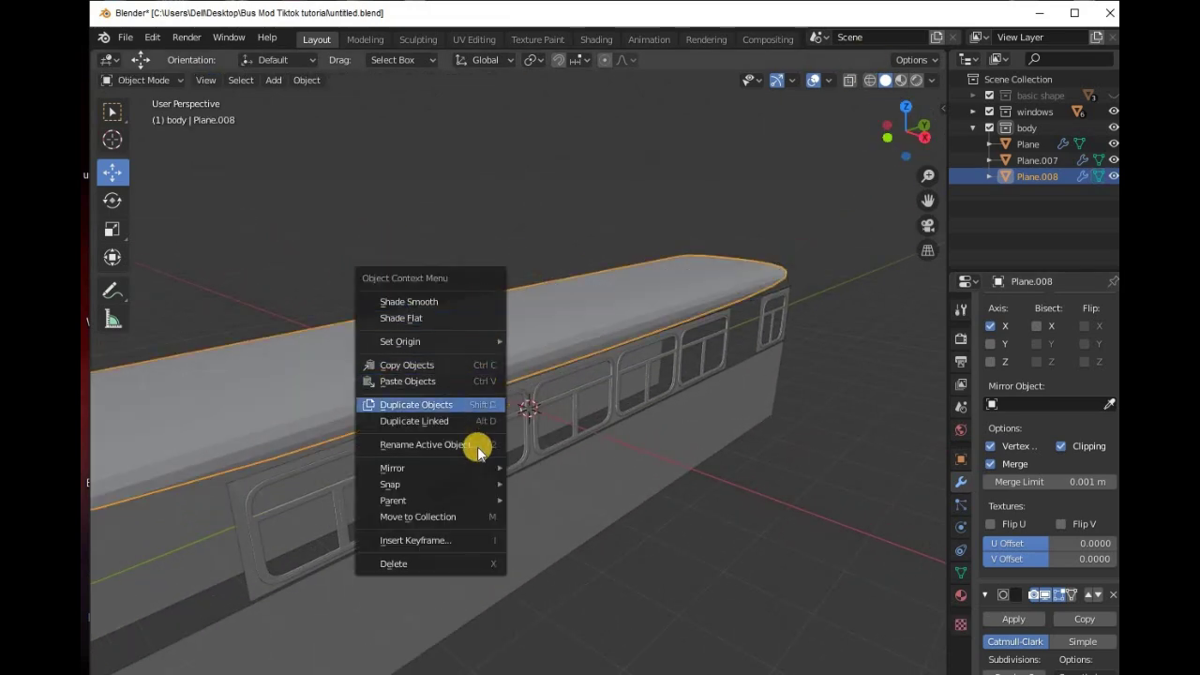
{"action": "left_click", "coordinate": [467, 312]}
{"action": "mouse_move", "coordinate": [900, 136]}
{"action": "left_mouse_down"}
{"action": "mouse_move", "coordinate": [771, 142]}
{"action": "mouse_move", "coordinate": [873, 168]}
{"action": "mouse_move", "coordinate": [909, 147]}
{"action": "mouse_move", "coordinate": [895, 129]}
{"action": "left_mouse_up"}
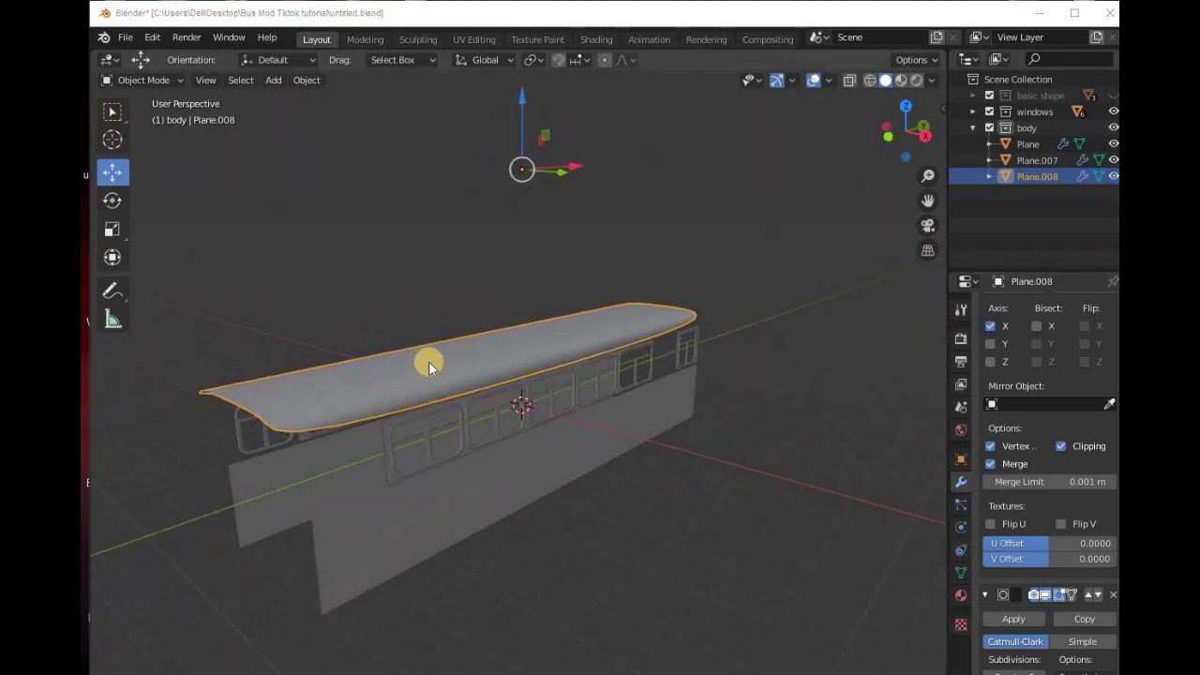
{"action": "key", "text": "Tab"}
{"action": "left_click", "coordinate": [111, 435]}
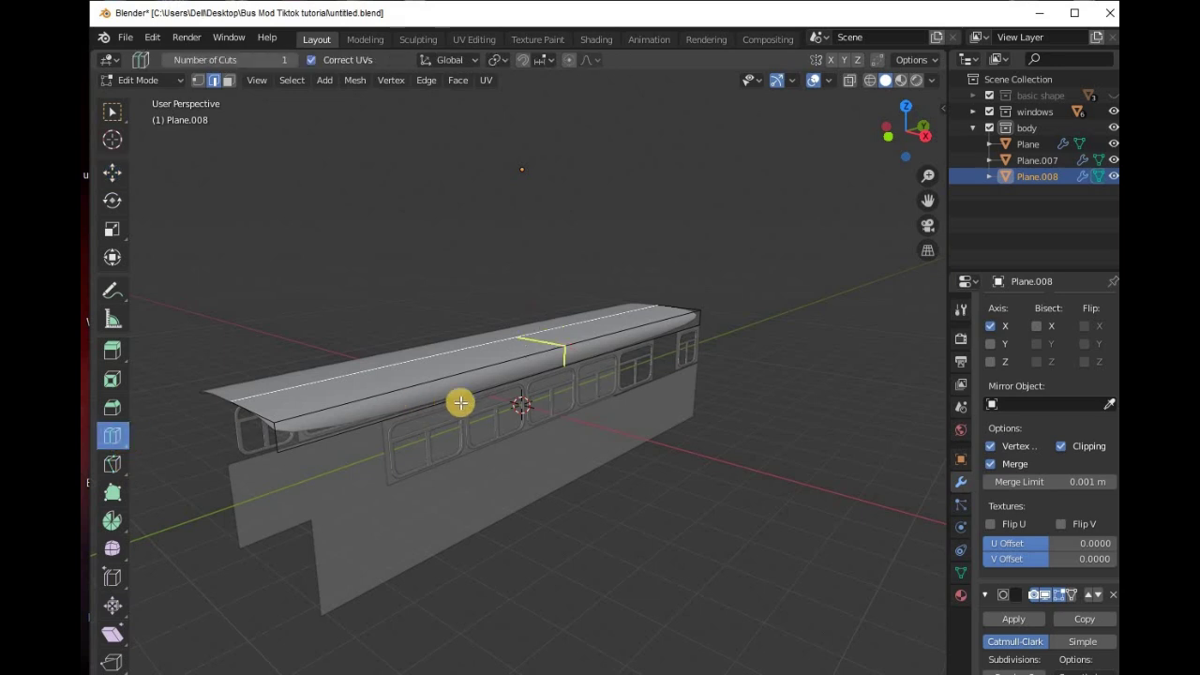
{"action": "left_click_drag", "start_coordinate": [558, 352], "coordinate": [833, 284]}
{"action": "left_click_drag", "start_coordinate": [631, 340], "coordinate": [206, 460]}
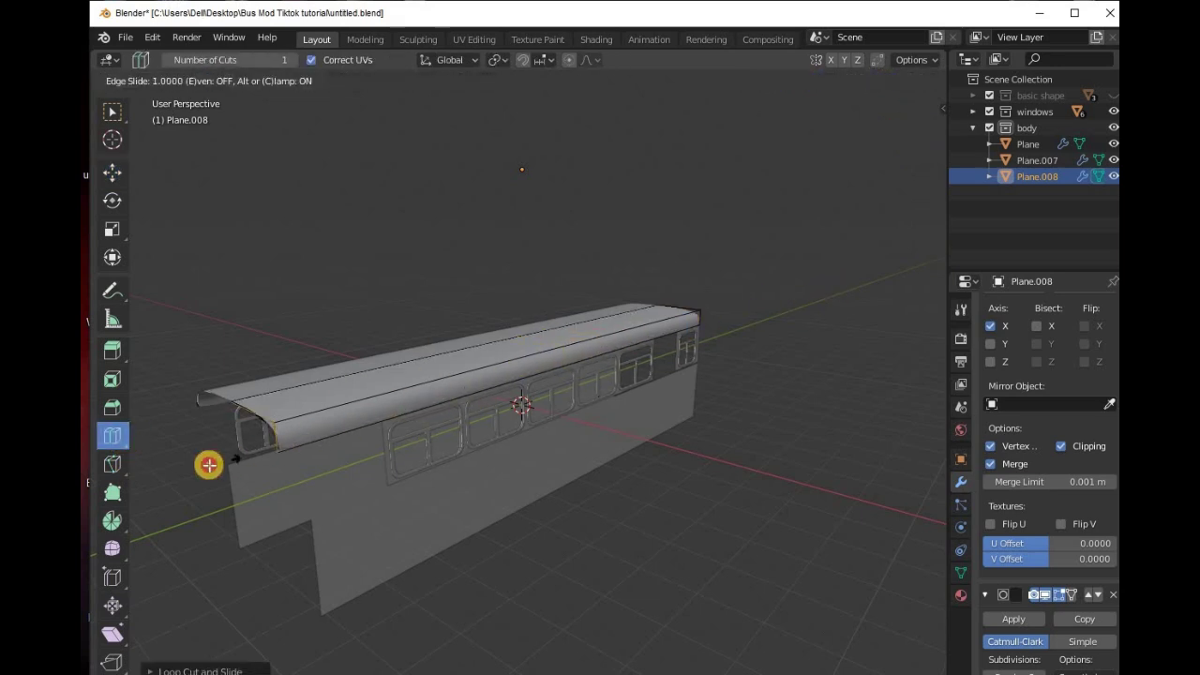
{"action": "mouse_move", "coordinate": [892, 111]}
{"action": "left_mouse_down"}
{"action": "mouse_move", "coordinate": [500, 383]}
{"action": "mouse_move", "coordinate": [503, 394]}
{"action": "left_mouse_up"}
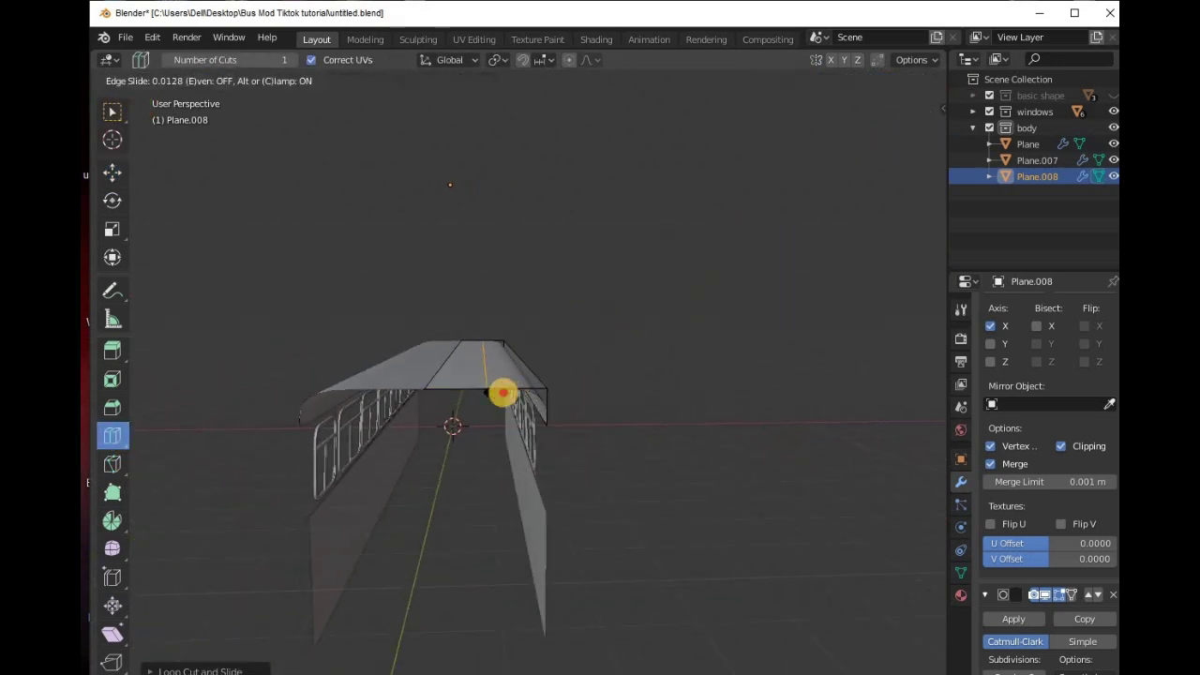
From a straight side view, cut a vertical edge loop near the roof's front end.
{"action": "left_click_drag", "start_coordinate": [905, 129], "coordinate": [876, 194]}
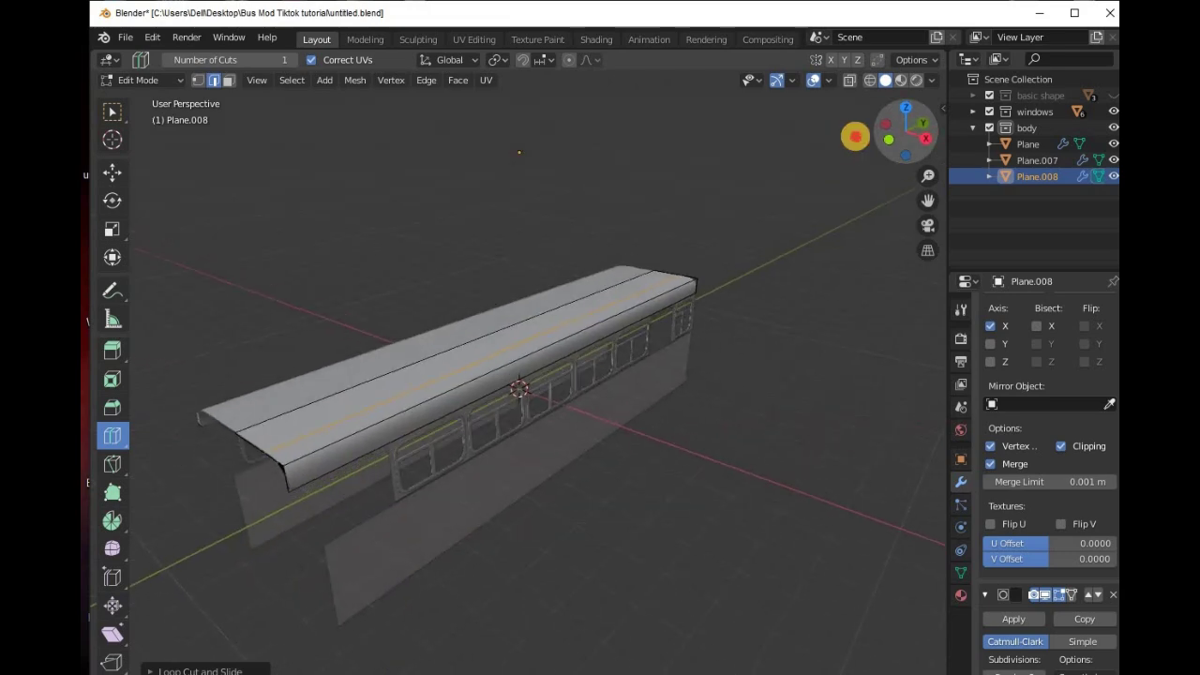
{"action": "key", "text": "Tab"}
{"action": "left_click", "coordinate": [875, 194]}
{"action": "left_click_drag", "start_coordinate": [886, 122], "coordinate": [567, 106]}
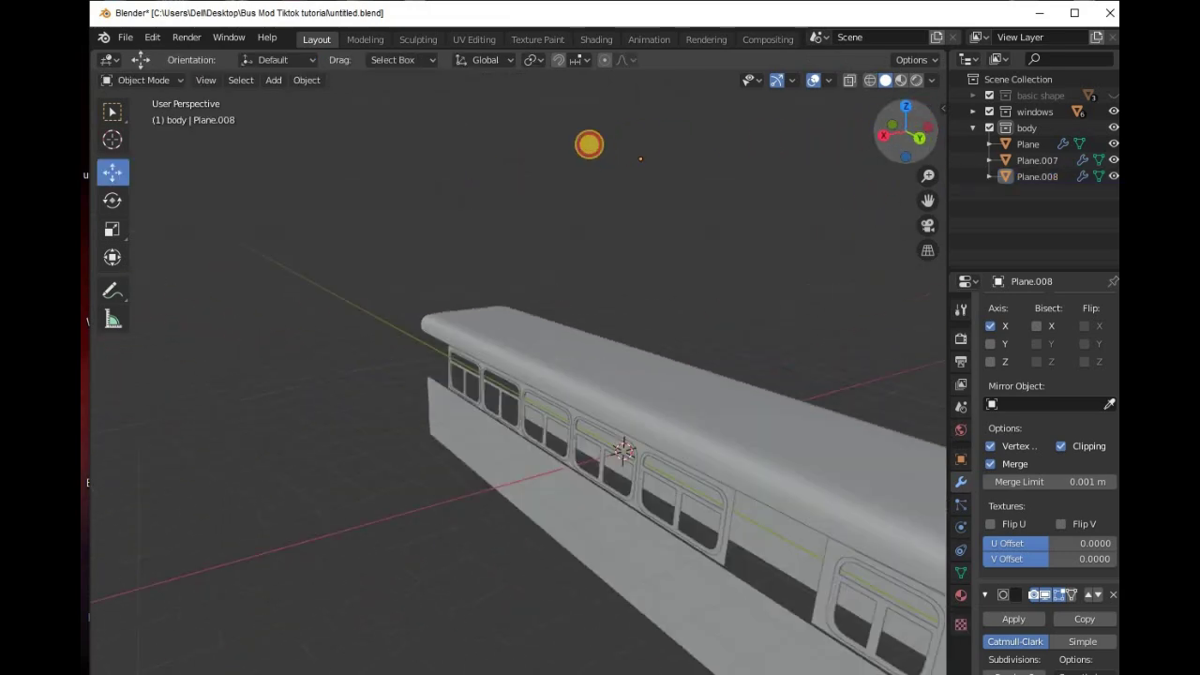
{"action": "mouse_move", "coordinate": [906, 131]}
{"action": "left_mouse_down"}
{"action": "mouse_move", "coordinate": [886, 117]}
{"action": "mouse_move", "coordinate": [654, 249]}
{"action": "left_mouse_up"}
{"action": "key", "text": "Tab"}
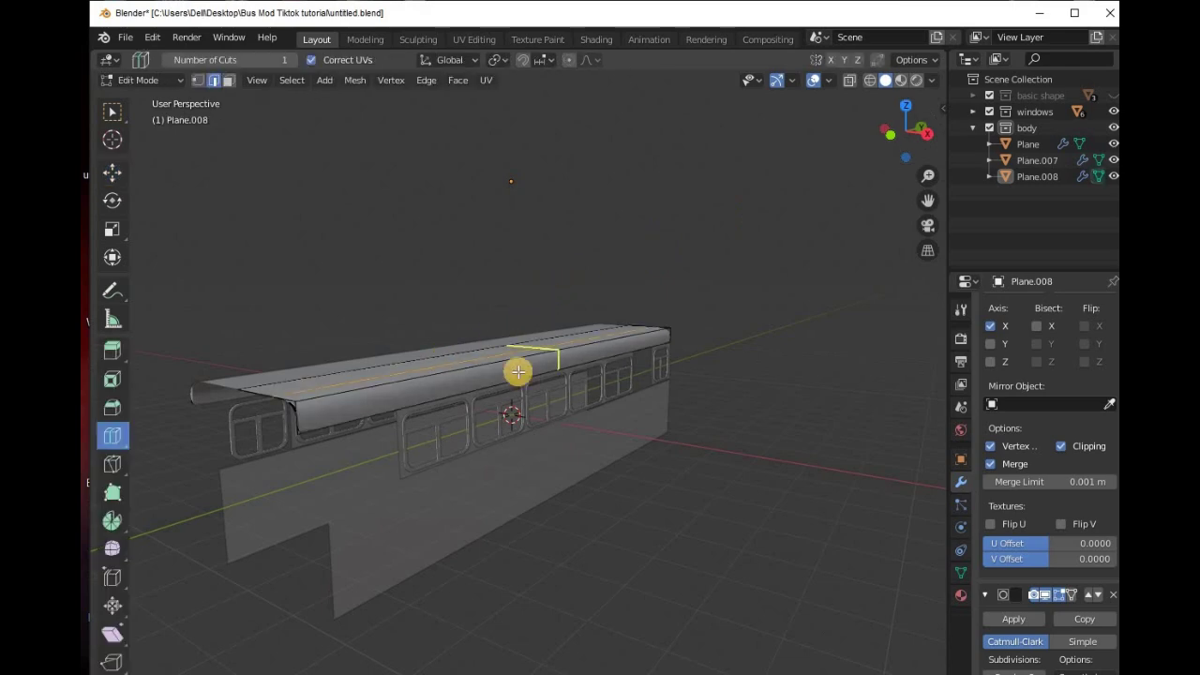
{"action": "left_click", "coordinate": [111, 172]}
{"action": "key", "text": "Tab"}
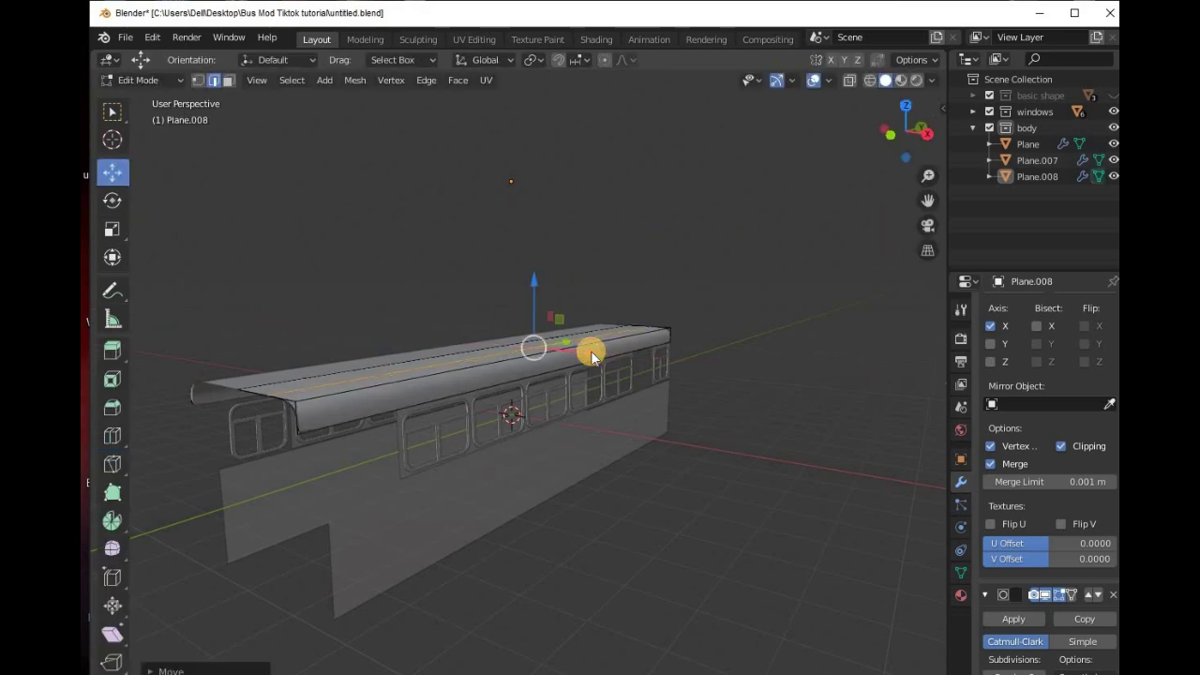
{"action": "mouse_move", "coordinate": [905, 131]}
{"action": "left_mouse_down"}
{"action": "mouse_move", "coordinate": [785, 149]}
{"action": "mouse_move", "coordinate": [906, 147]}
{"action": "mouse_move", "coordinate": [819, 120]}
{"action": "mouse_move", "coordinate": [924, 119]}
{"action": "left_mouse_up"}
{"action": "left_click", "coordinate": [923, 119]}
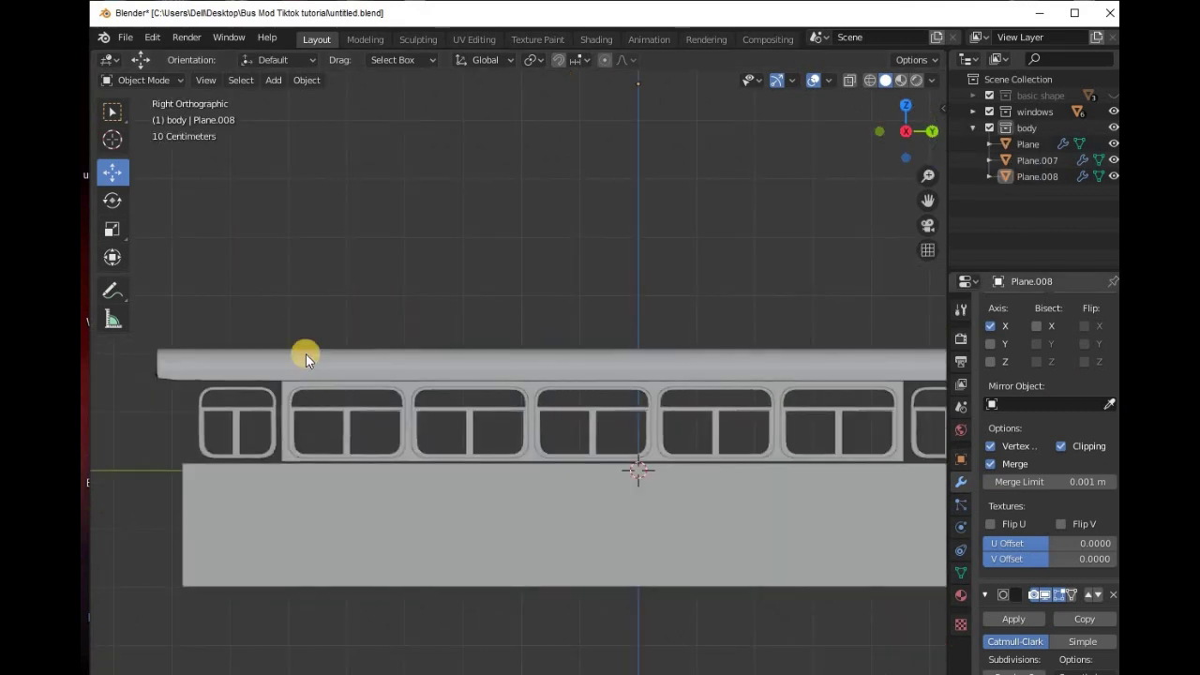
{"action": "key", "text": "Tab"}
{"action": "mouse_move", "coordinate": [937, 201]}
{"action": "left_mouse_down"}
{"action": "mouse_move", "coordinate": [455, 340]}
{"action": "mouse_move", "coordinate": [108, 364]}
{"action": "left_mouse_up"}
{"action": "left_click_drag", "start_coordinate": [611, 342], "coordinate": [713, 337]}
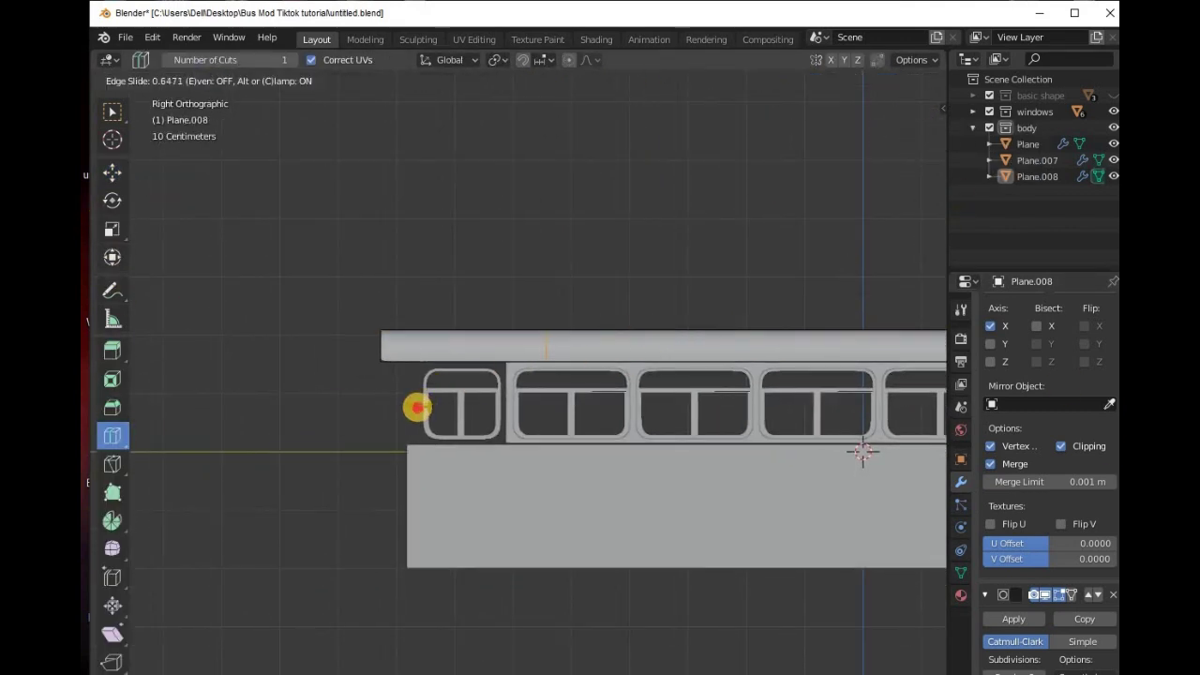
{"action": "left_click_drag", "start_coordinate": [388, 415], "coordinate": [361, 341]}
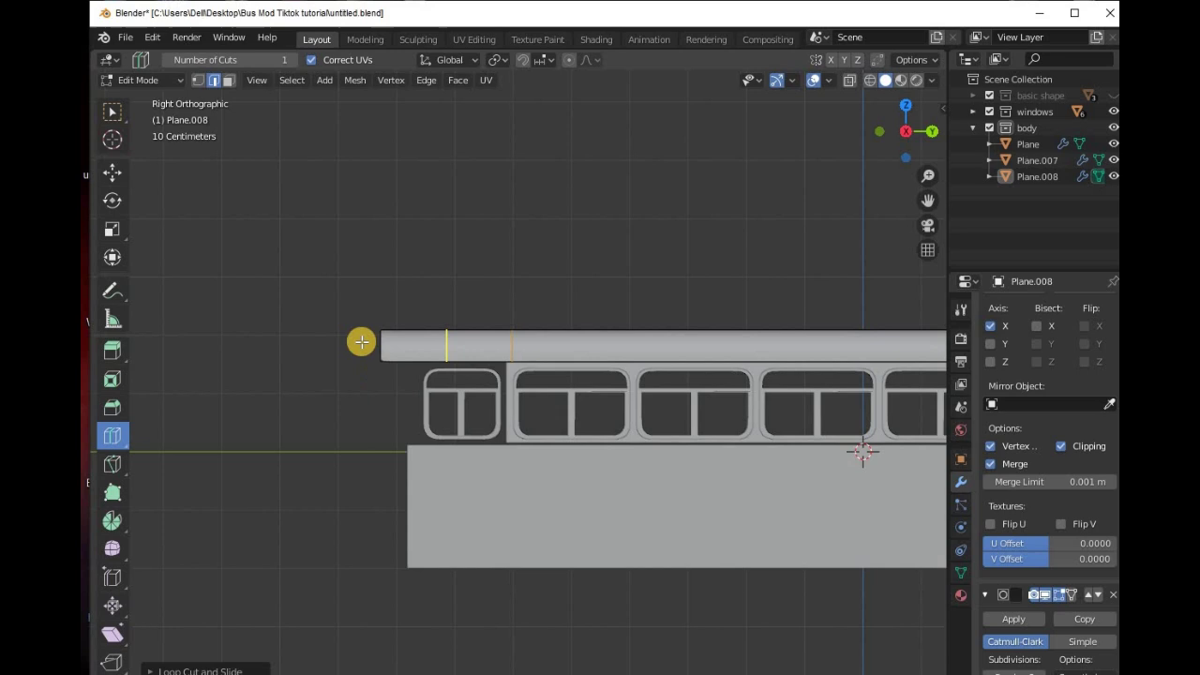
In X-ray, move the roof's front-end vertices along Z to tighten that edge.
{"action": "left_click", "coordinate": [112, 173]}
{"action": "key", "text": "shift+z"}
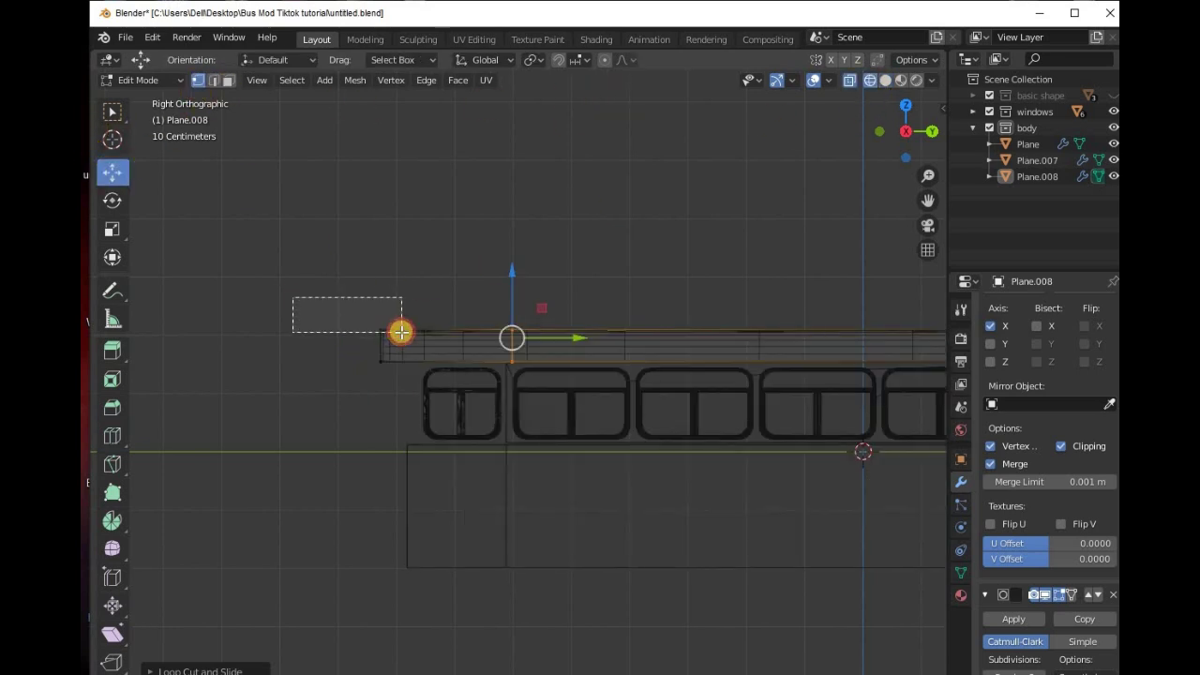
{"action": "left_click_drag", "start_coordinate": [400, 332], "coordinate": [401, 331]}
{"action": "key", "text": "g"}
{"action": "key", "text": "z"}
{"action": "left_click", "coordinate": [427, 270]}
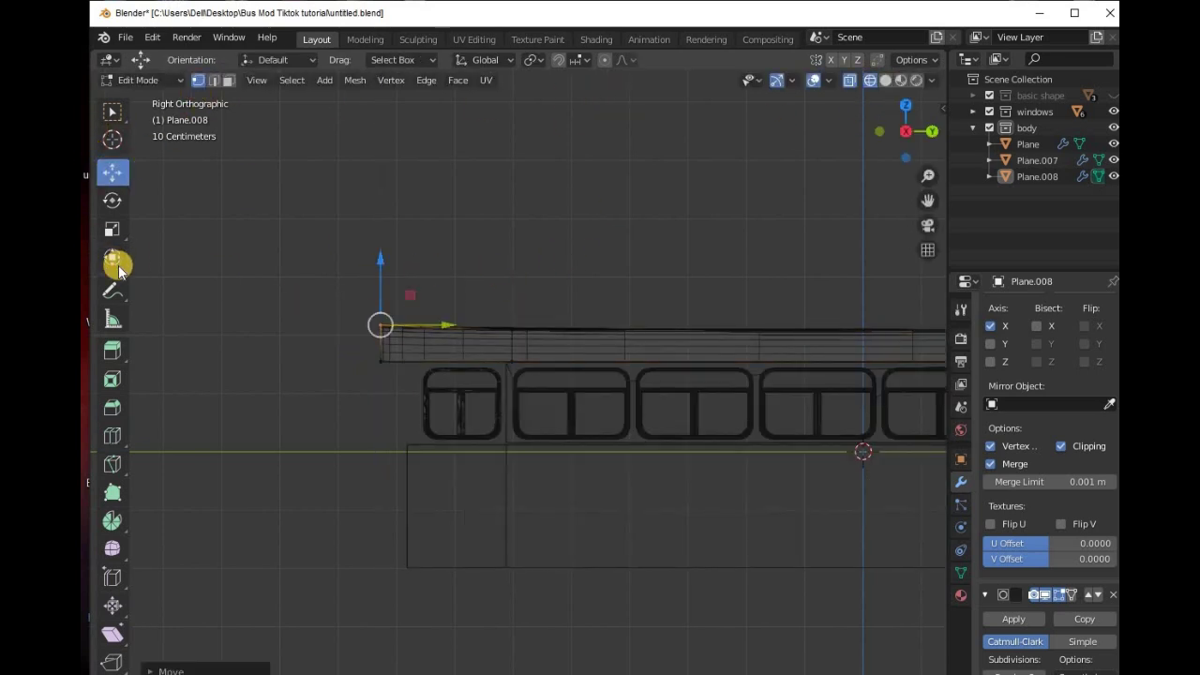
{"action": "left_click", "coordinate": [889, 82]}
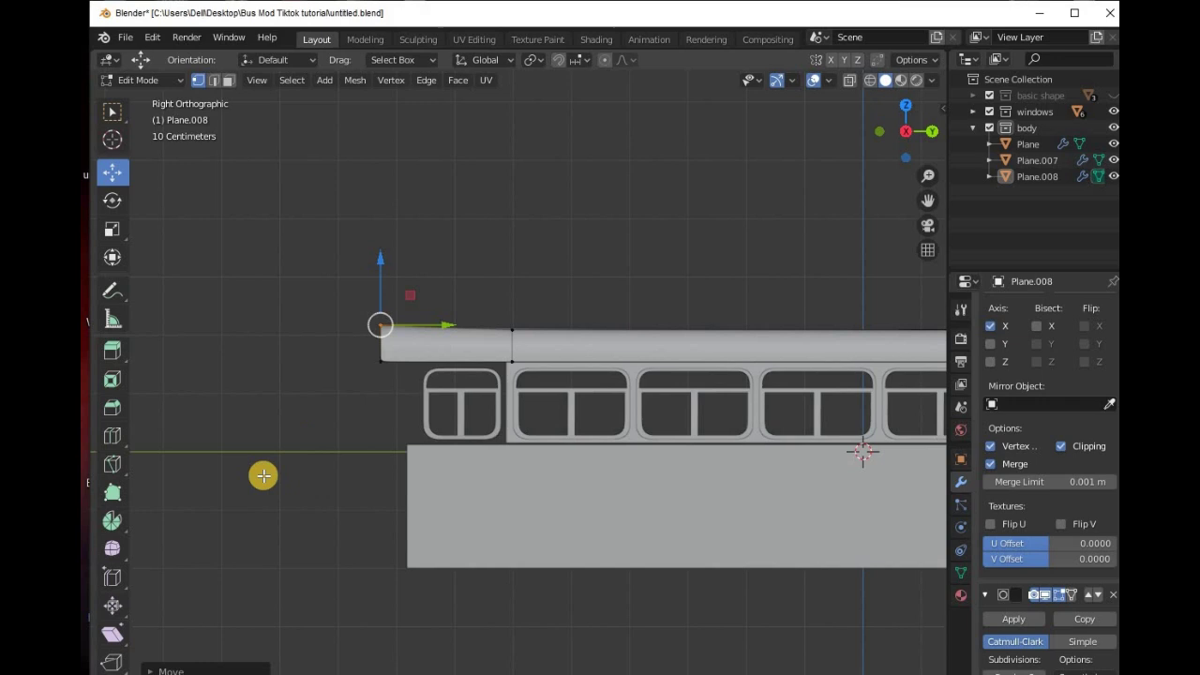
Add another loop cut near the roof front and review the bus in perspective.
{"action": "left_click", "coordinate": [110, 438]}
{"action": "left_click_drag", "start_coordinate": [837, 350], "coordinate": [546, 412]}
{"action": "left_click", "coordinate": [520, 417]}
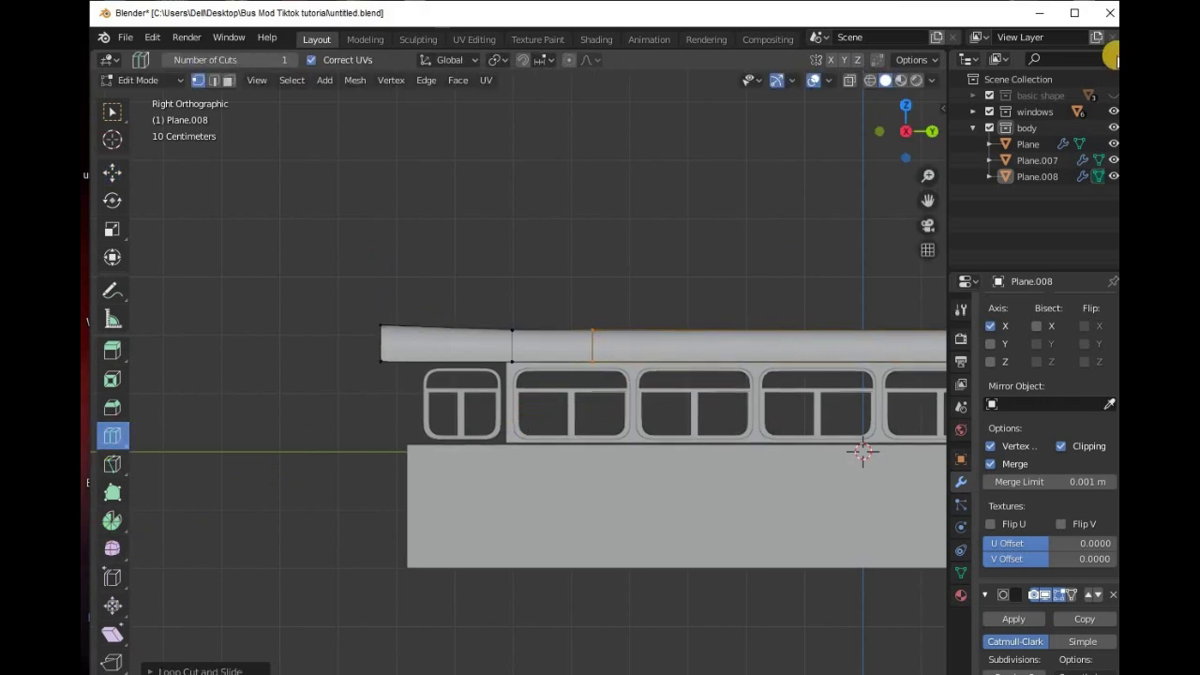
{"action": "left_click", "coordinate": [872, 82]}
{"action": "left_click", "coordinate": [885, 81]}
{"action": "key", "text": "Tab"}
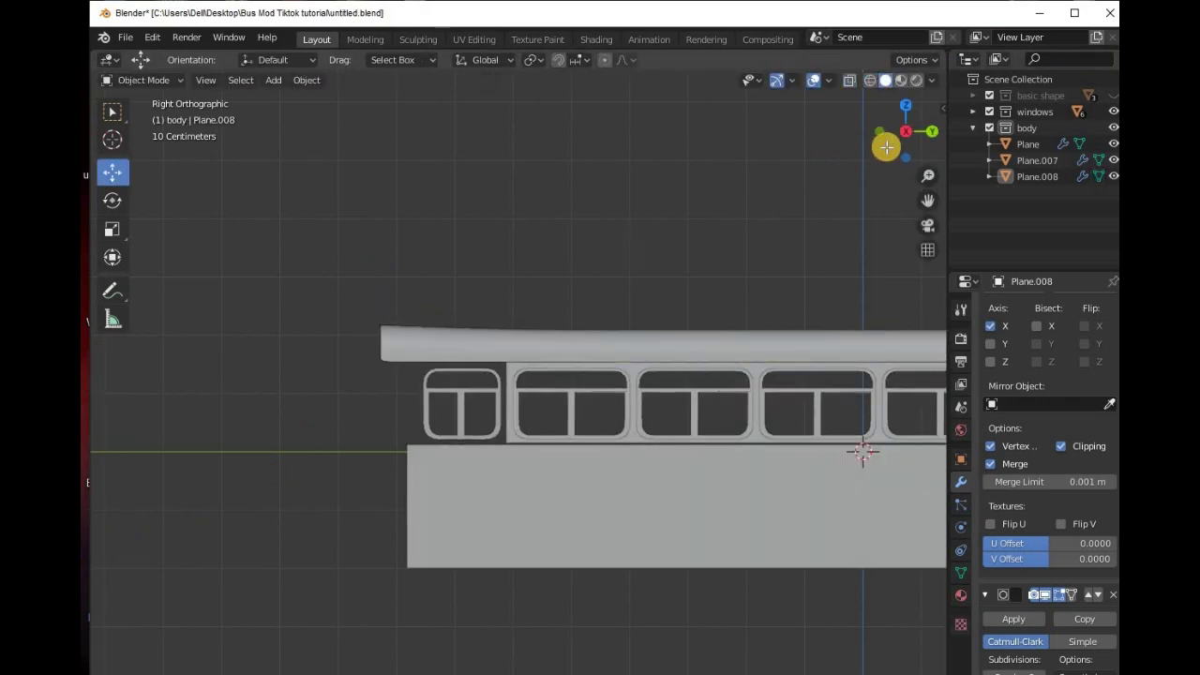
{"action": "mouse_move", "coordinate": [885, 142]}
{"action": "left_mouse_down"}
{"action": "mouse_move", "coordinate": [867, 203]}
{"action": "mouse_move", "coordinate": [271, 185]}
{"action": "mouse_move", "coordinate": [337, 163]}
{"action": "mouse_move", "coordinate": [919, 163]}
{"action": "mouse_move", "coordinate": [110, 161]}
{"action": "mouse_move", "coordinate": [925, 188]}
{"action": "mouse_move", "coordinate": [691, 169]}
{"action": "mouse_move", "coordinate": [820, 126]}
{"action": "mouse_move", "coordinate": [911, 138]}
{"action": "mouse_move", "coordinate": [658, 335]}
{"action": "mouse_move", "coordinate": [894, 147]}
{"action": "mouse_move", "coordinate": [776, 154]}
{"action": "mouse_move", "coordinate": [918, 160]}
{"action": "mouse_move", "coordinate": [731, 277]}
{"action": "left_mouse_up"}
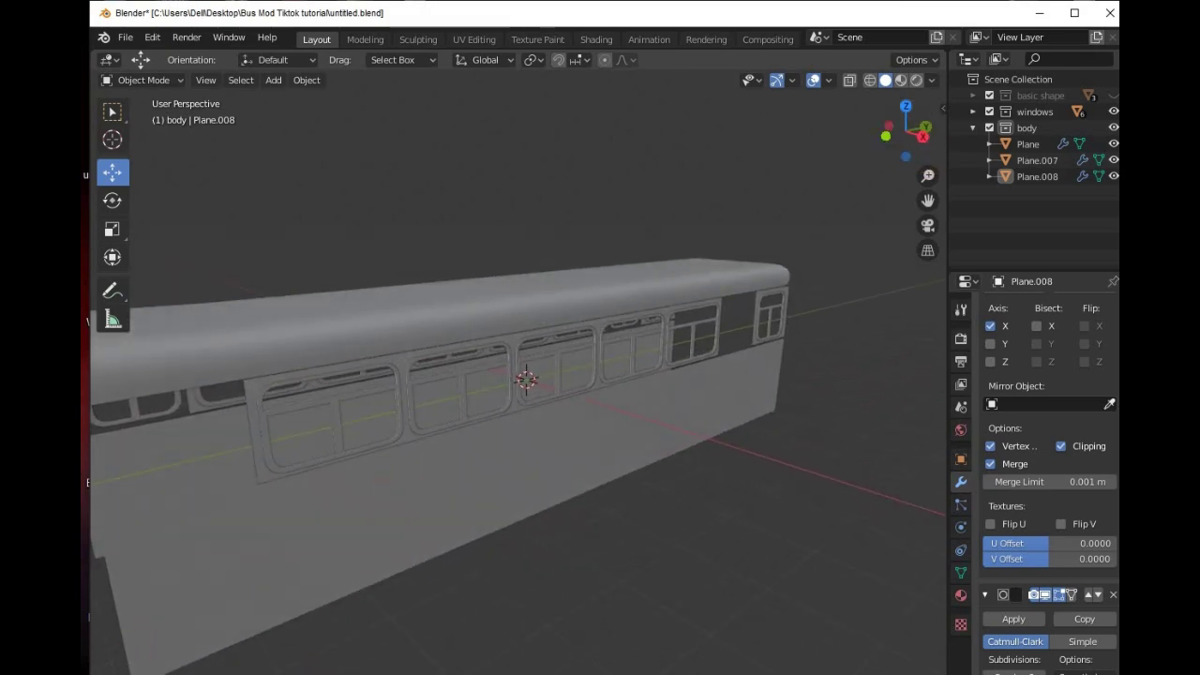
{"action": "mouse_move", "coordinate": [879, 98]}
{"action": "left_mouse_down"}
{"action": "mouse_move", "coordinate": [838, 88]}
{"action": "mouse_move", "coordinate": [817, 102]}
{"action": "mouse_move", "coordinate": [790, 196]}
{"action": "mouse_move", "coordinate": [682, 292]}
{"action": "left_mouse_up"}
Duplicate the lower side plane and move the copy ahead of the bus side along Y.
{"action": "left_click", "coordinate": [916, 103]}
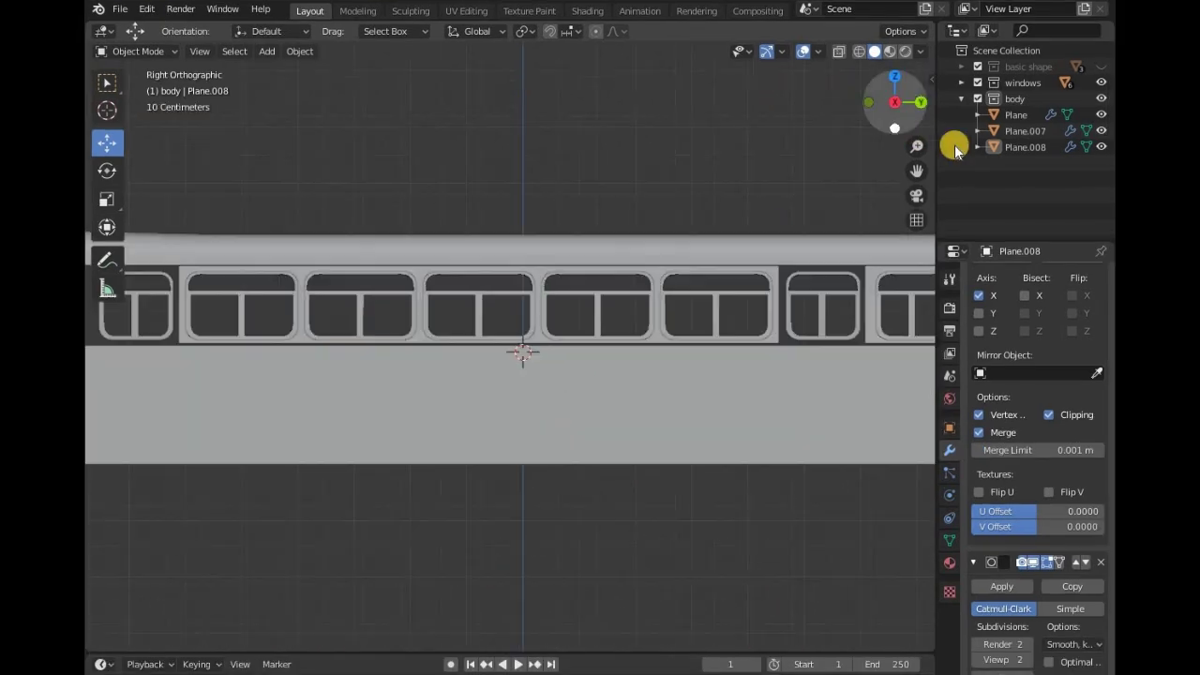
{"action": "scroll", "coordinate": [414, 404], "scroll_direction": "up", "scroll_amount": 2}
{"action": "left_click", "coordinate": [415, 403]}
{"action": "key", "text": "shift+d"}
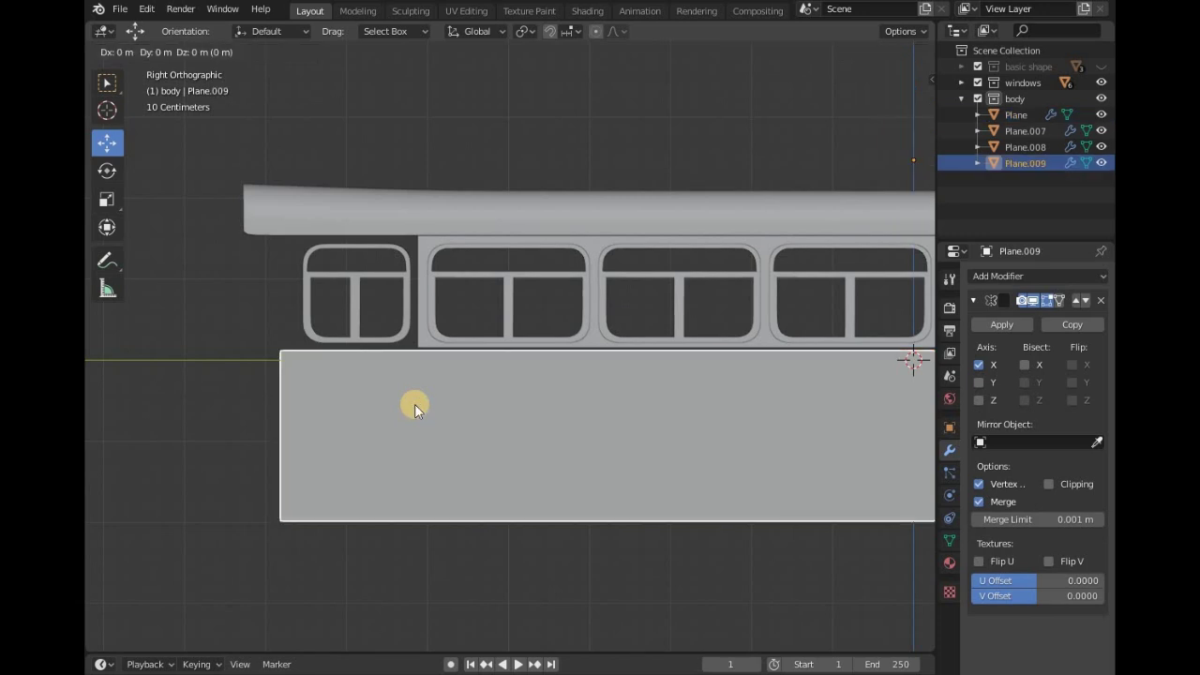
{"action": "right_click", "coordinate": [414, 404]}
{"action": "scroll", "coordinate": [429, 405], "scroll_direction": "down", "scroll_amount": 1}
{"action": "scroll", "coordinate": [430, 405], "scroll_direction": "down", "scroll_amount": 1}
{"action": "key", "text": "g"}
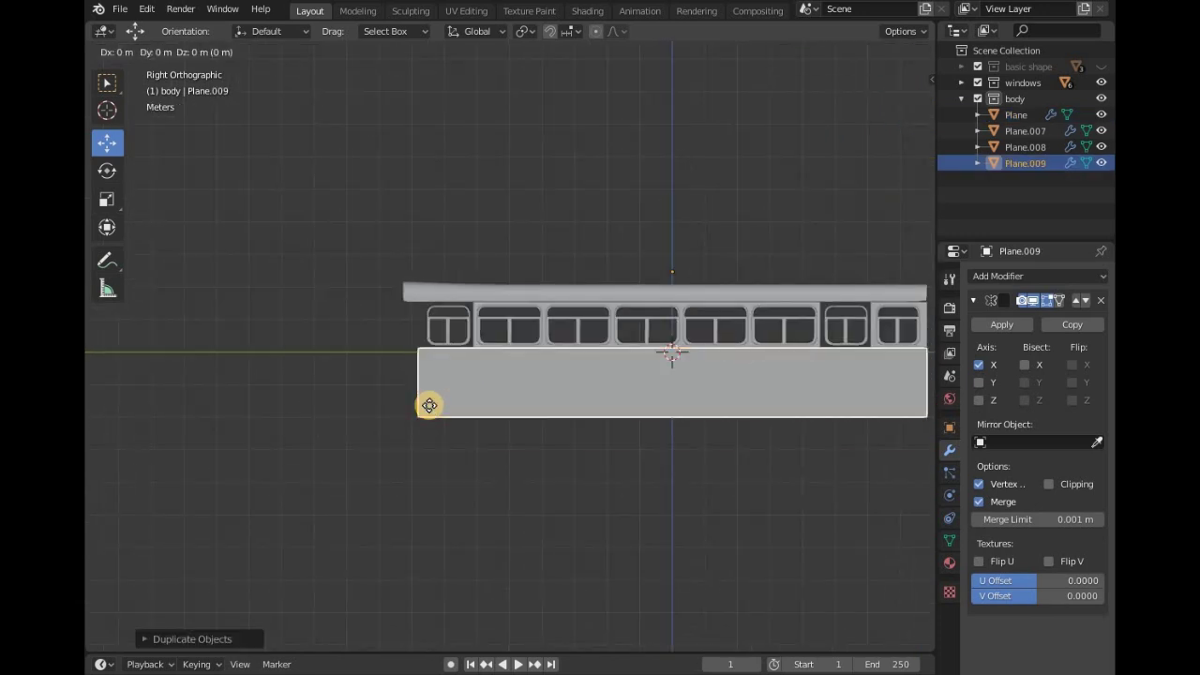
{"action": "key", "text": "y"}
{"action": "left_click", "coordinate": [721, 407]}
{"action": "left_click_drag", "start_coordinate": [915, 170], "coordinate": [1190, 208]}
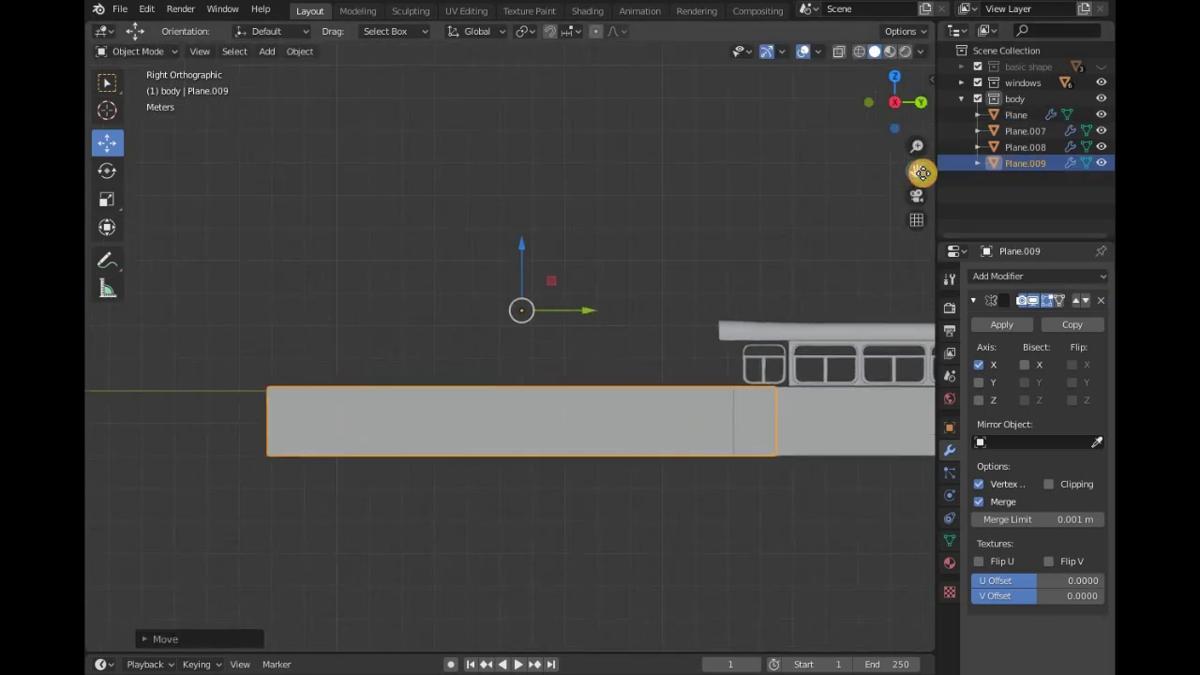
Delete the long middle faces of the copied strip, leaving a short panel.
{"action": "key", "text": "Tab"}
{"action": "key", "text": "Tab"}
{"action": "key", "text": "Tab"}
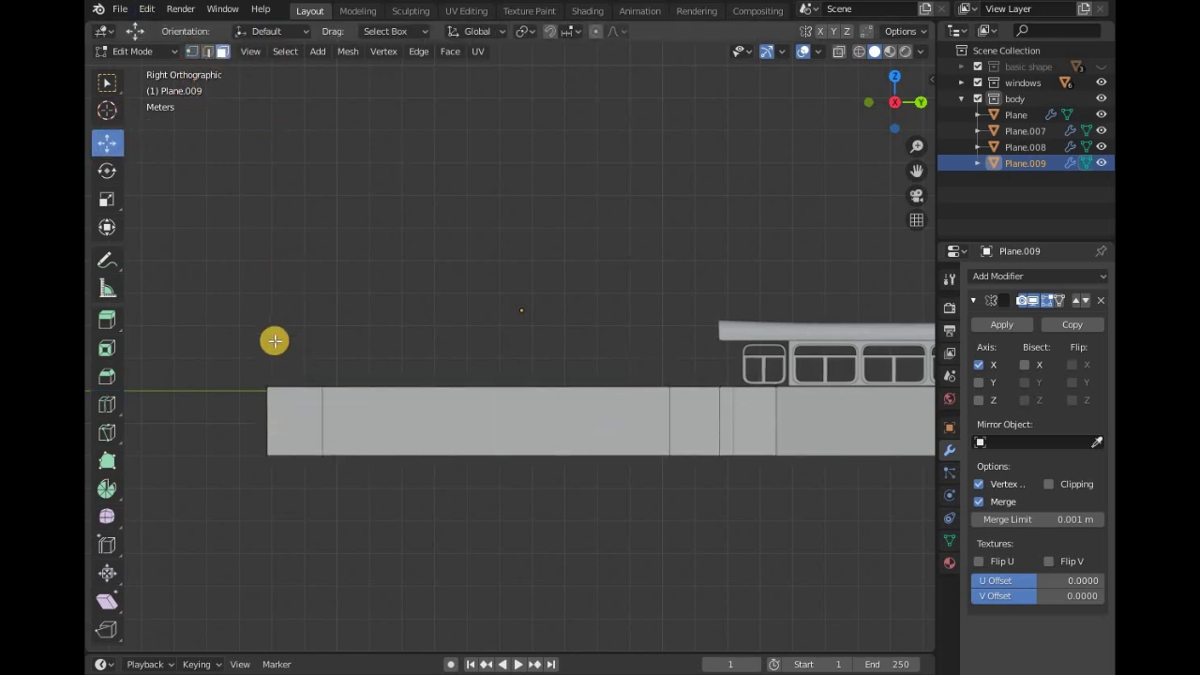
{"action": "left_click_drag", "start_coordinate": [402, 288], "coordinate": [742, 627]}
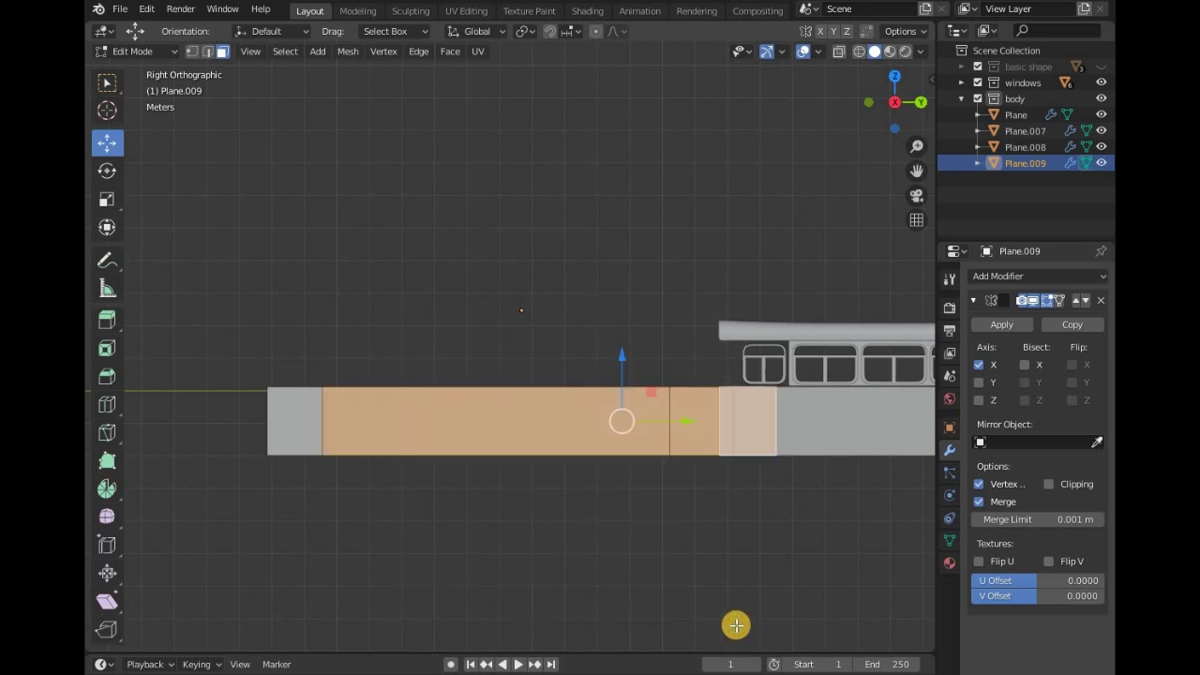
{"action": "key", "text": "x"}
{"action": "left_click", "coordinate": [727, 551]}
{"action": "key", "text": "Tab"}
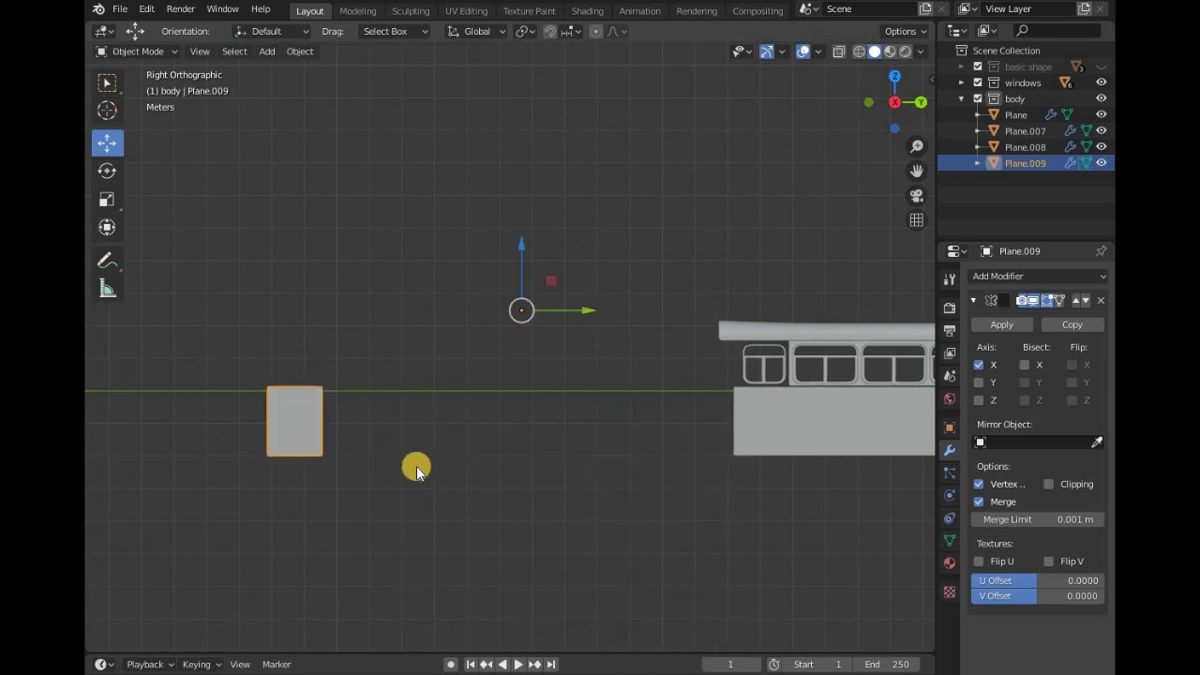
Move the remaining short panel closer to the bus body.
{"action": "left_click_drag", "start_coordinate": [296, 444], "coordinate": [683, 498]}
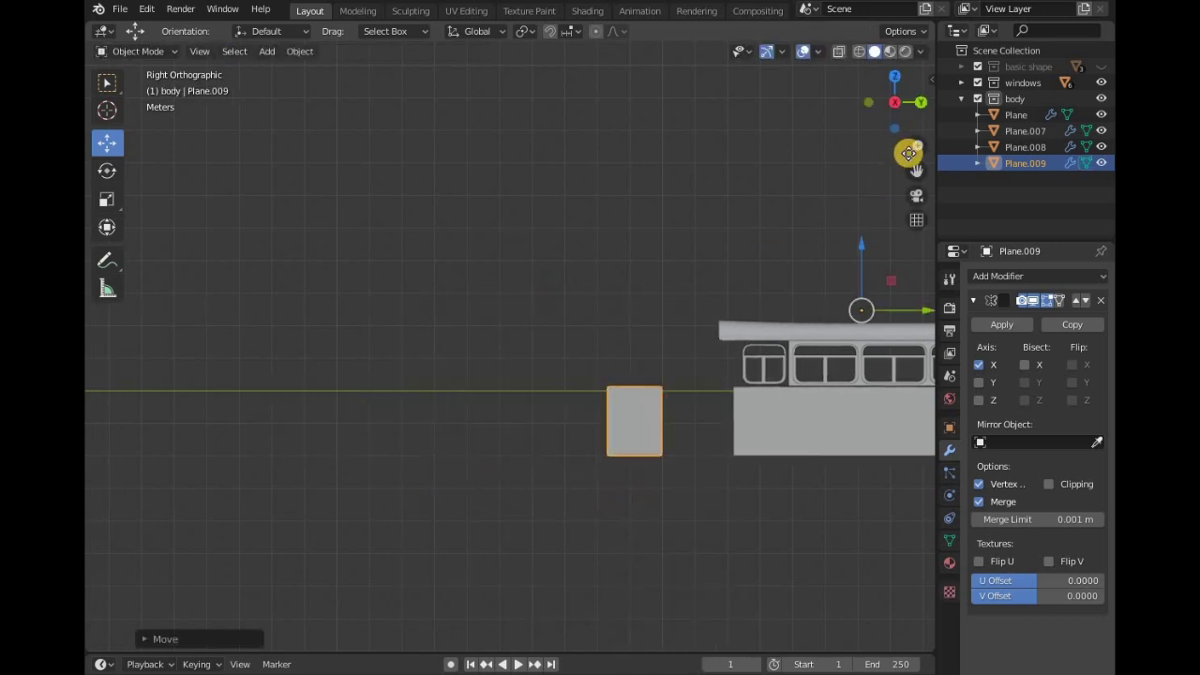
{"action": "left_click_drag", "start_coordinate": [924, 141], "coordinate": [741, 134]}
{"action": "left_click_drag", "start_coordinate": [861, 172], "coordinate": [690, 136]}
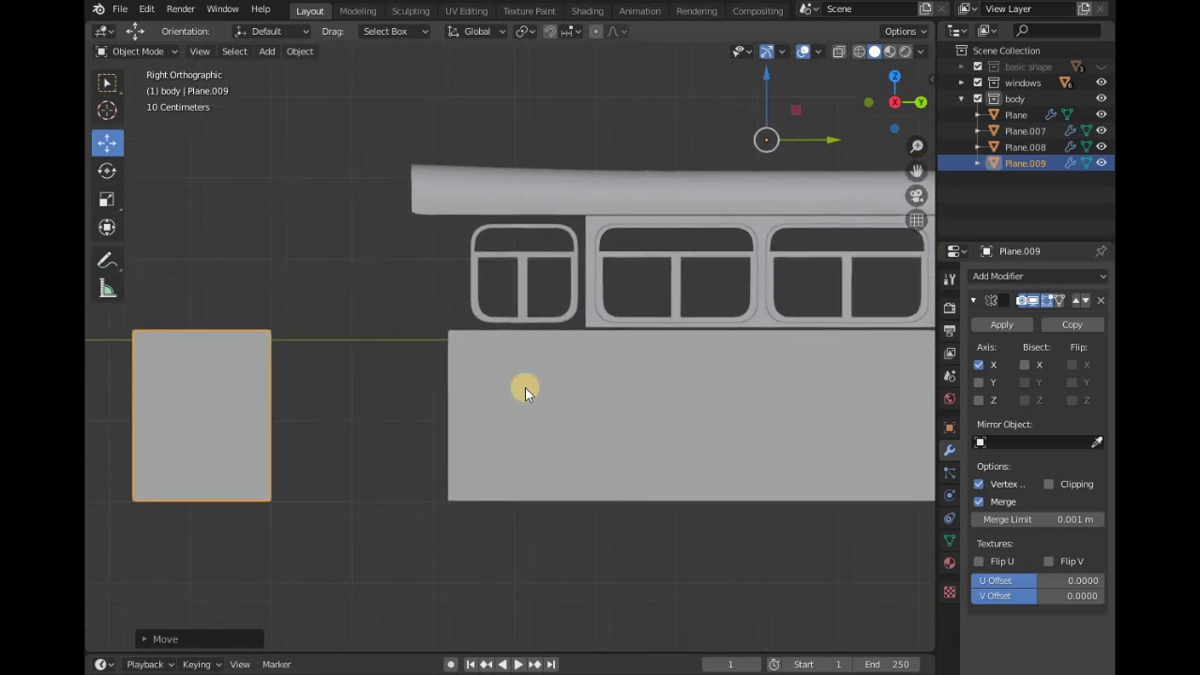
{"action": "left_click", "coordinate": [522, 386]}
{"action": "key", "text": "Tab"}
Slide the short front panel along Y until it sits flush against the body.
{"action": "key", "text": "Tab"}
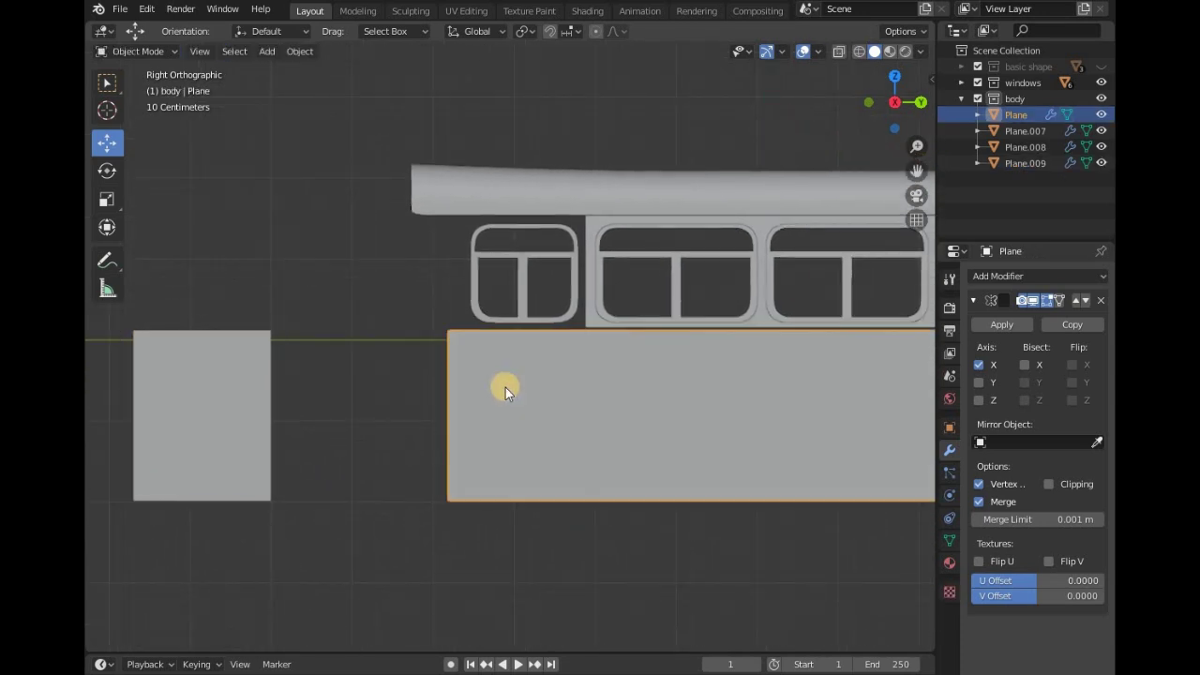
{"action": "left_click", "coordinate": [263, 390]}
{"action": "key", "text": "Tab"}
{"action": "key", "text": "a"}
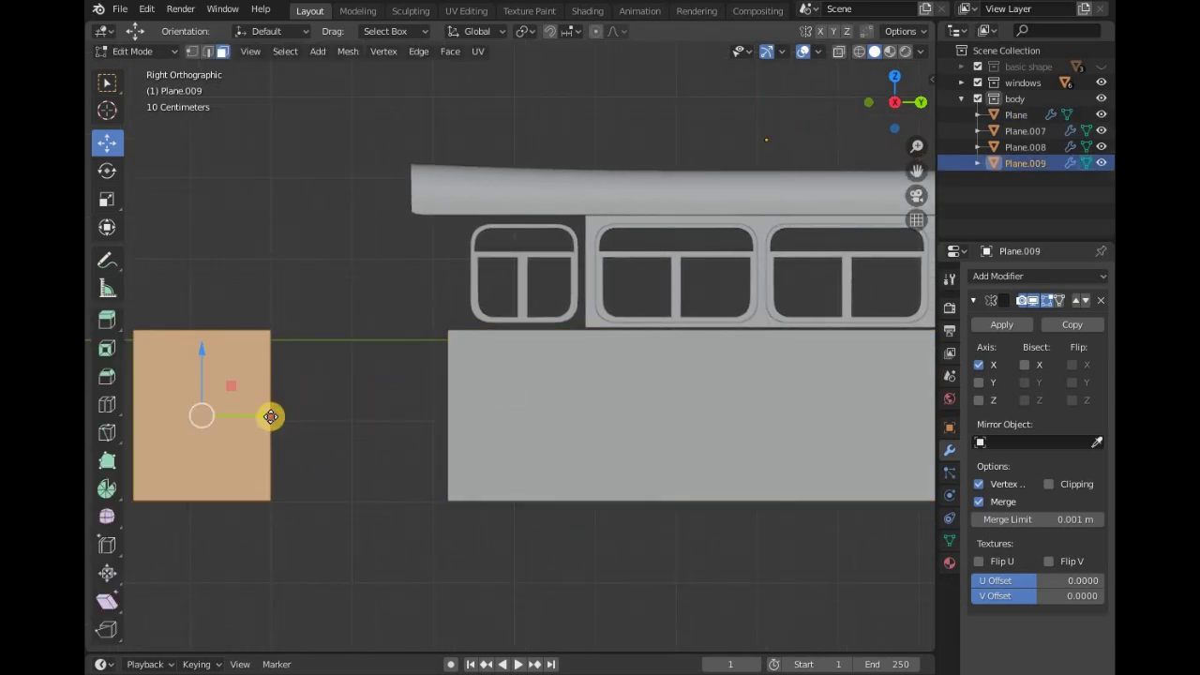
{"action": "key", "text": "g"}
{"action": "key", "text": "y"}
{"action": "left_click", "coordinate": [443, 443]}
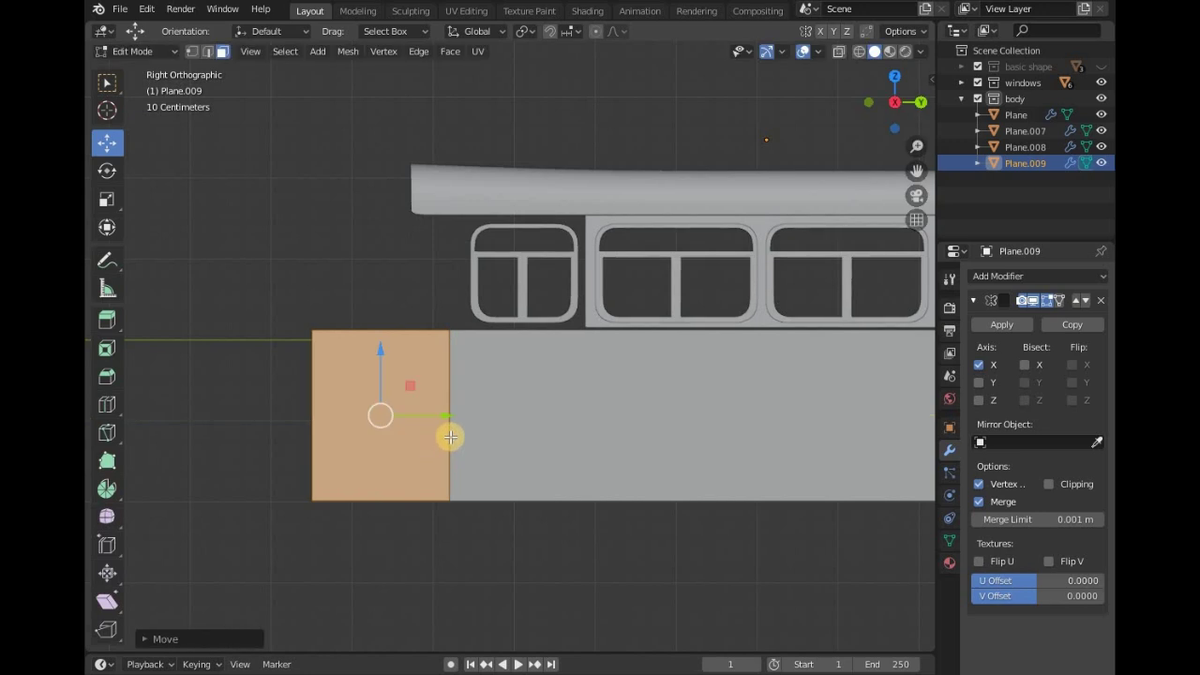
{"action": "scroll", "coordinate": [458, 431], "scroll_direction": "up", "scroll_amount": 3}
{"action": "key", "text": "Tab"}
Delete the body's front-most face next to the panel.
{"action": "left_click", "coordinate": [544, 431]}
{"action": "key", "text": "Tab"}
{"action": "key", "text": "Tab"}
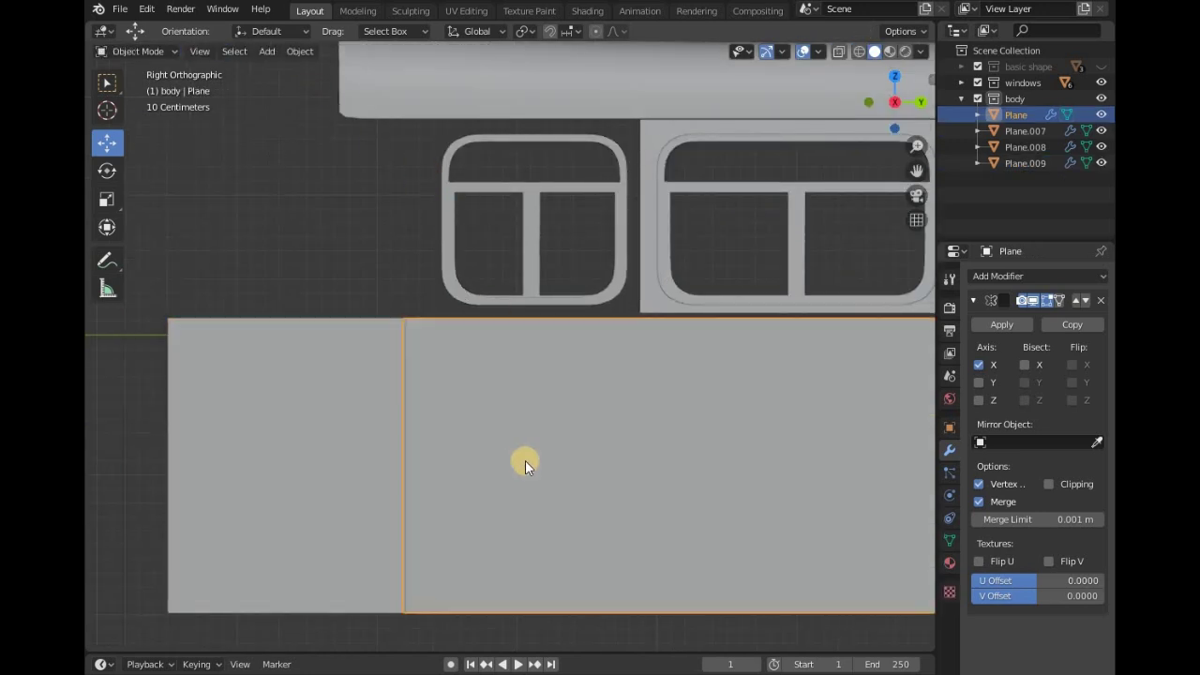
{"action": "key", "text": "Tab"}
{"action": "left_click", "coordinate": [521, 461]}
{"action": "key", "text": "x"}
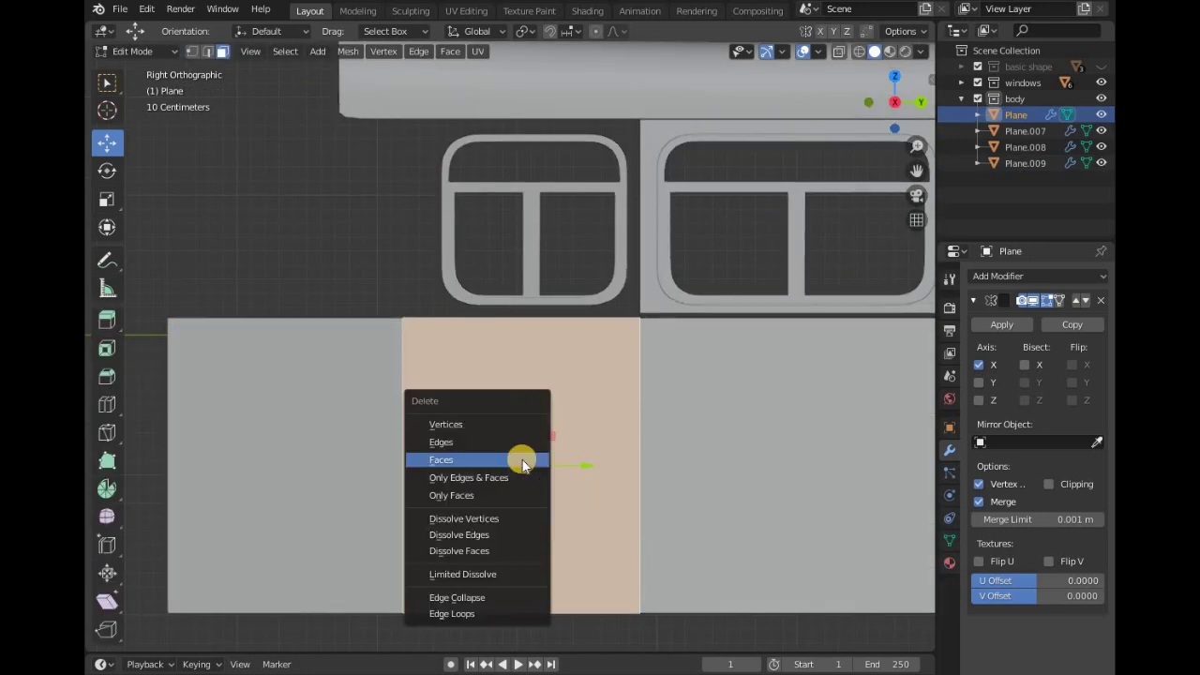
{"action": "left_click", "coordinate": [521, 460]}
{"action": "scroll", "coordinate": [415, 397], "scroll_direction": "down", "scroll_amount": 2}
{"action": "key", "text": "Tab"}
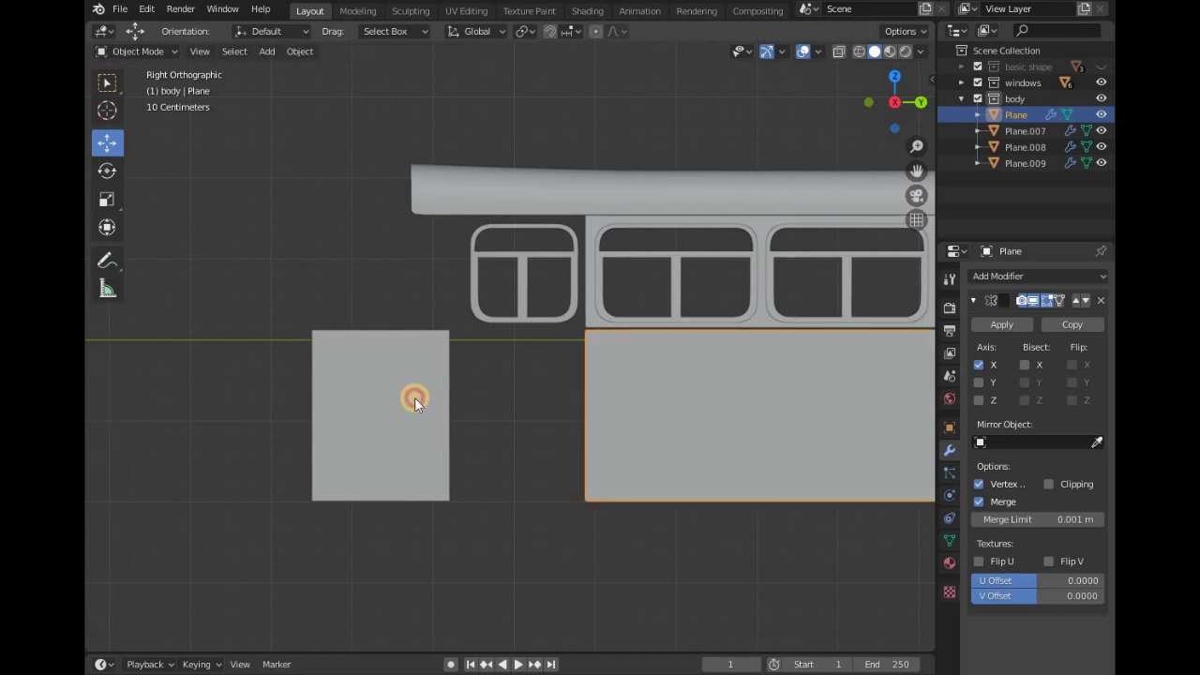
{"action": "left_click", "coordinate": [414, 397]}
{"action": "key", "text": "Tab"}
Narrow the front panel by moving its left edge inward along Y.
{"action": "left_click_drag", "start_coordinate": [462, 421], "coordinate": [455, 422]}
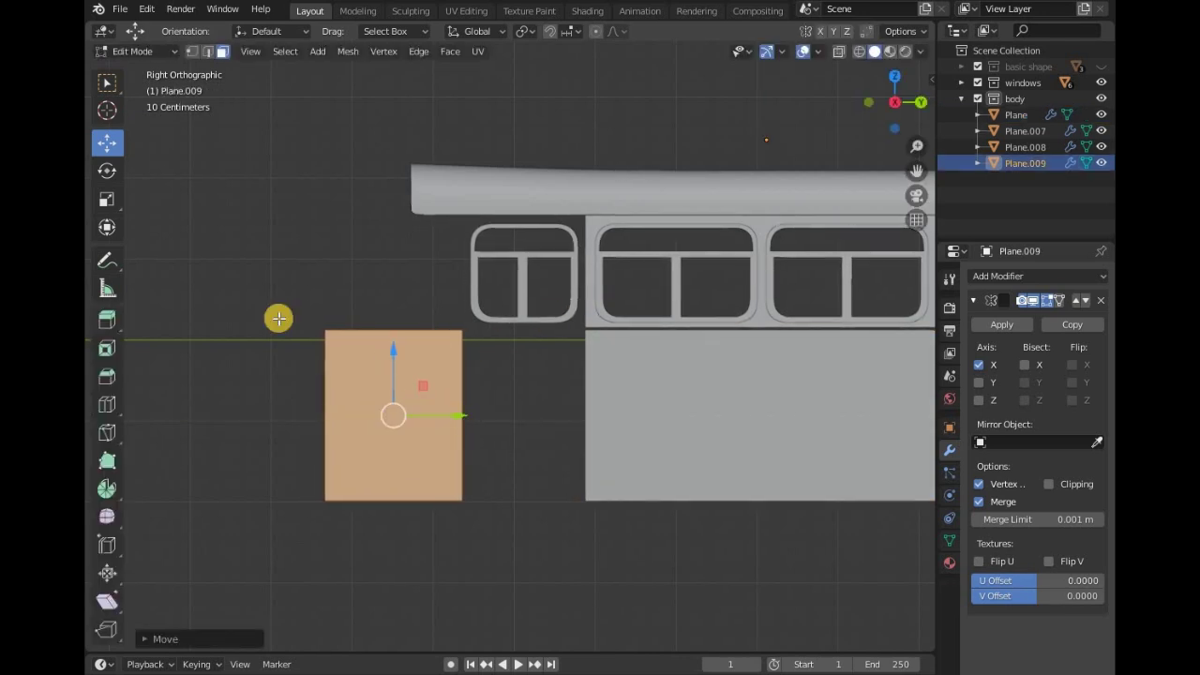
{"action": "left_click_drag", "start_coordinate": [186, 248], "coordinate": [375, 602]}
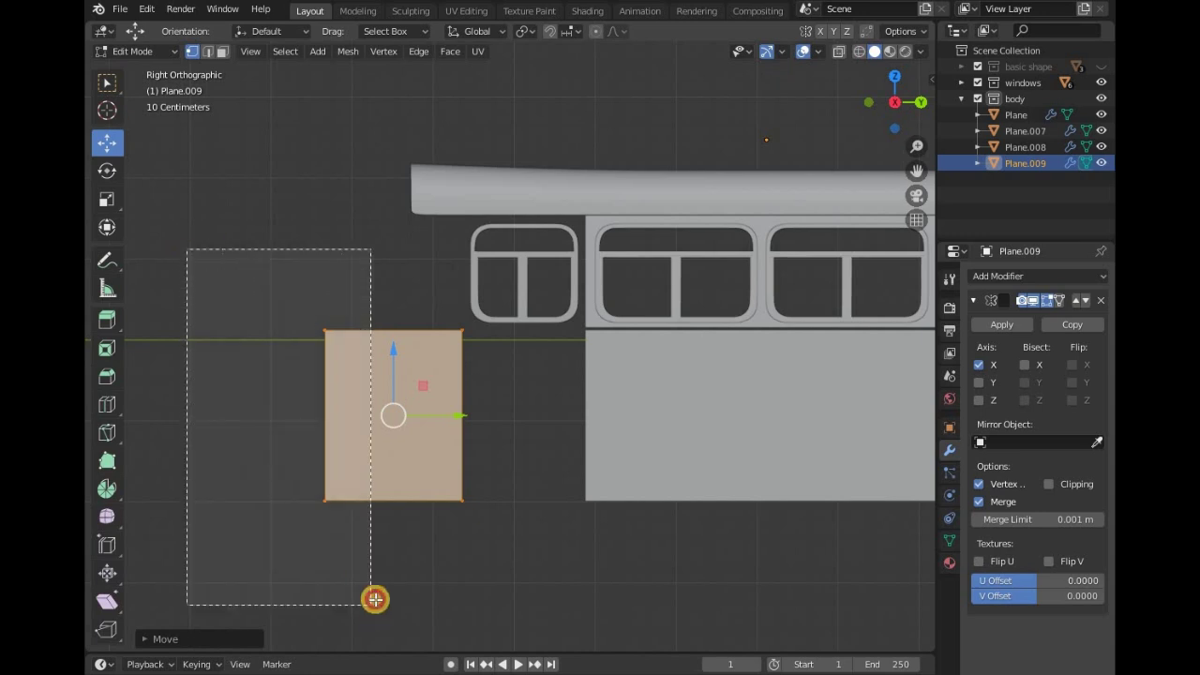
{"action": "left_click_drag", "start_coordinate": [391, 421], "coordinate": [432, 440]}
{"action": "scroll", "coordinate": [432, 440], "scroll_direction": "up", "scroll_amount": 3}
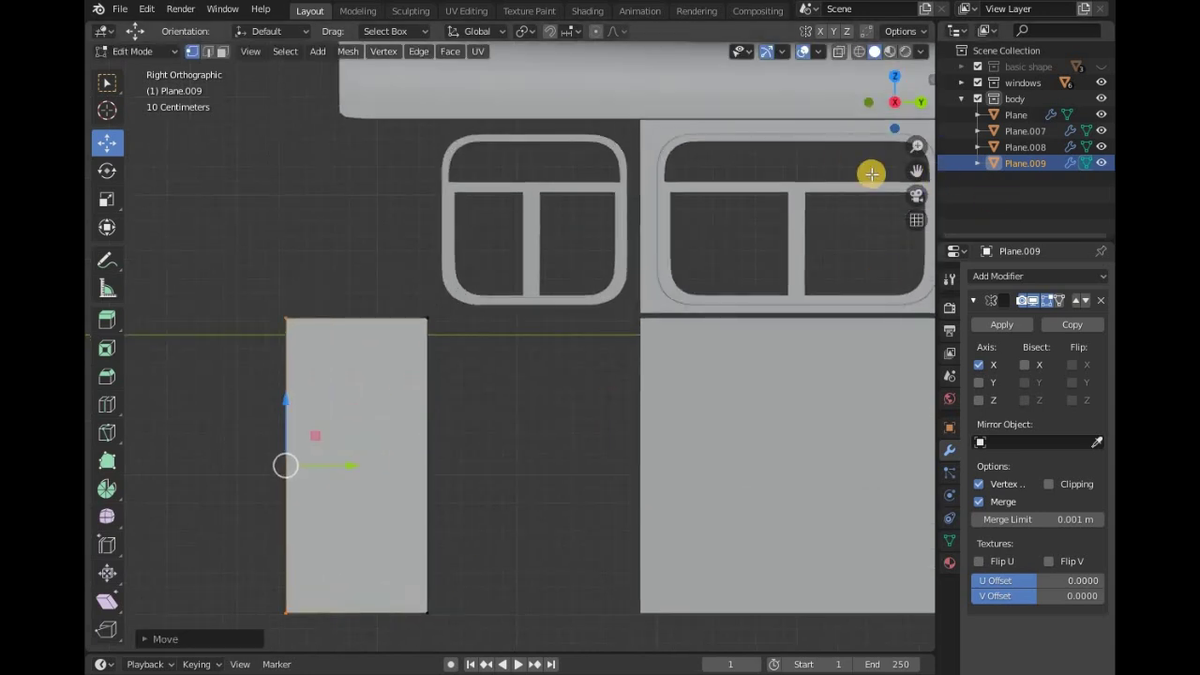
{"action": "left_click_drag", "start_coordinate": [928, 175], "coordinate": [664, 305]}
{"action": "left_click_drag", "start_coordinate": [466, 469], "coordinate": [497, 481]}
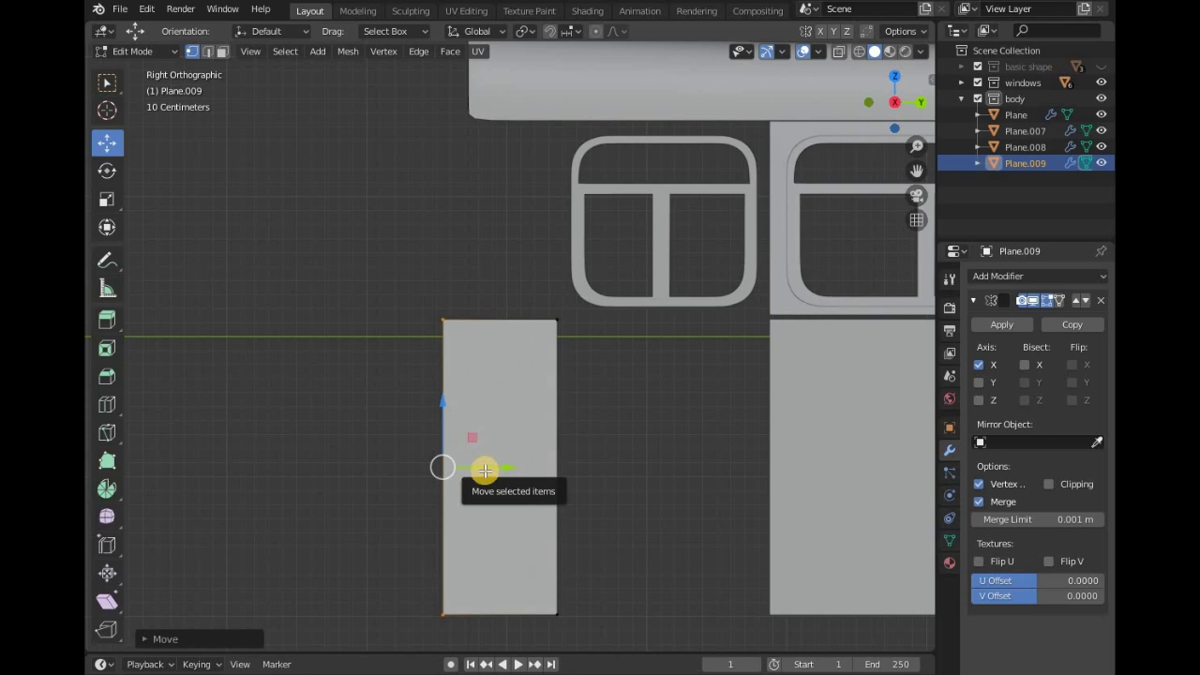
{"action": "scroll", "coordinate": [406, 300], "scroll_direction": "down", "scroll_amount": 2}
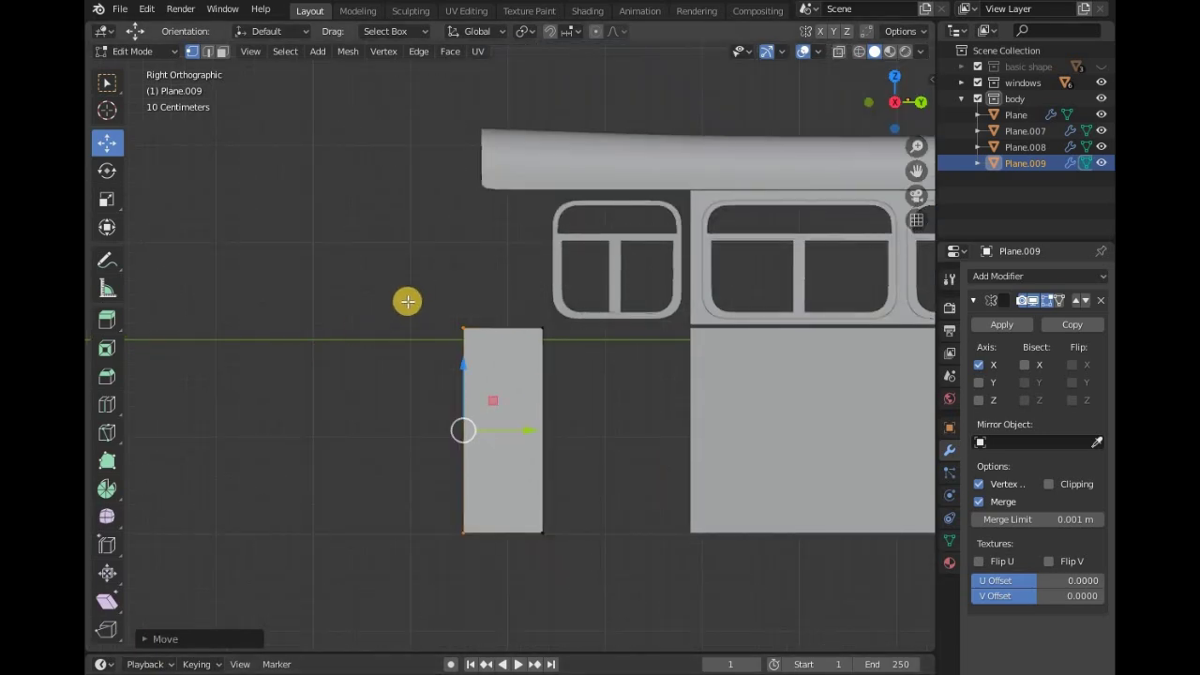
{"action": "key", "text": "Tab"}
Extrude the panel's front edge into a wall turning toward the bus front.
{"action": "left_click", "coordinate": [870, 96]}
{"action": "mouse_move", "coordinate": [878, 107]}
{"action": "left_mouse_down"}
{"action": "mouse_move", "coordinate": [577, 351]}
{"action": "mouse_move", "coordinate": [884, 103]}
{"action": "left_mouse_up"}
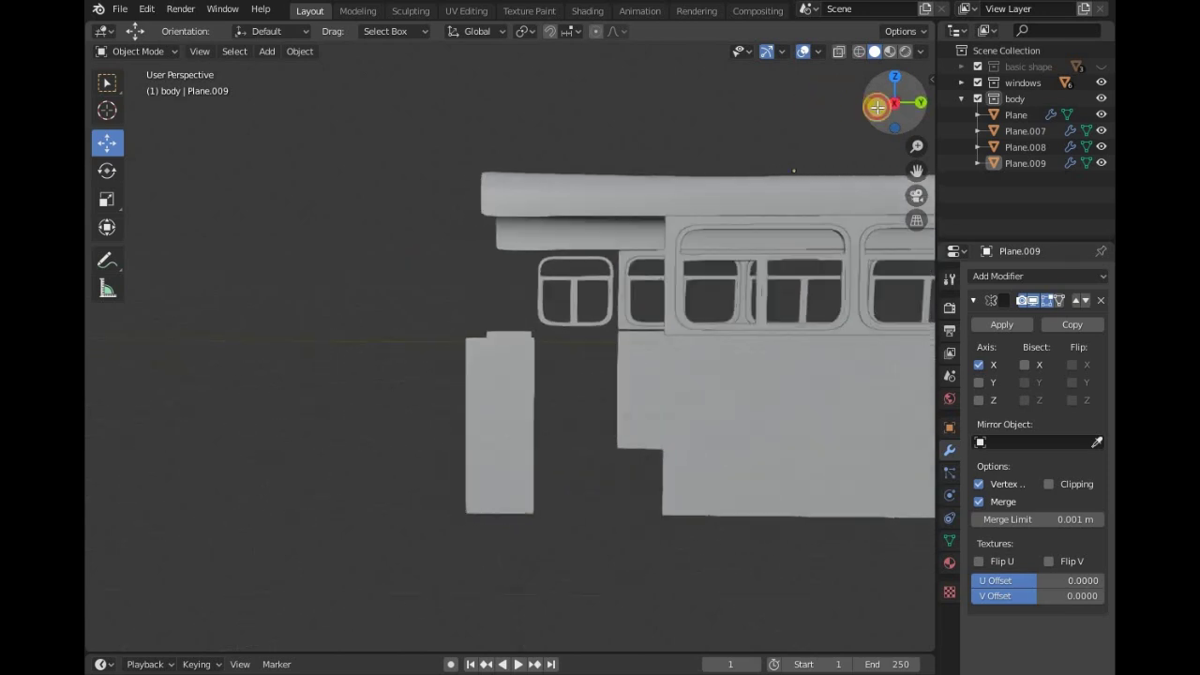
{"action": "left_click", "coordinate": [486, 360]}
{"action": "key", "text": "Tab"}
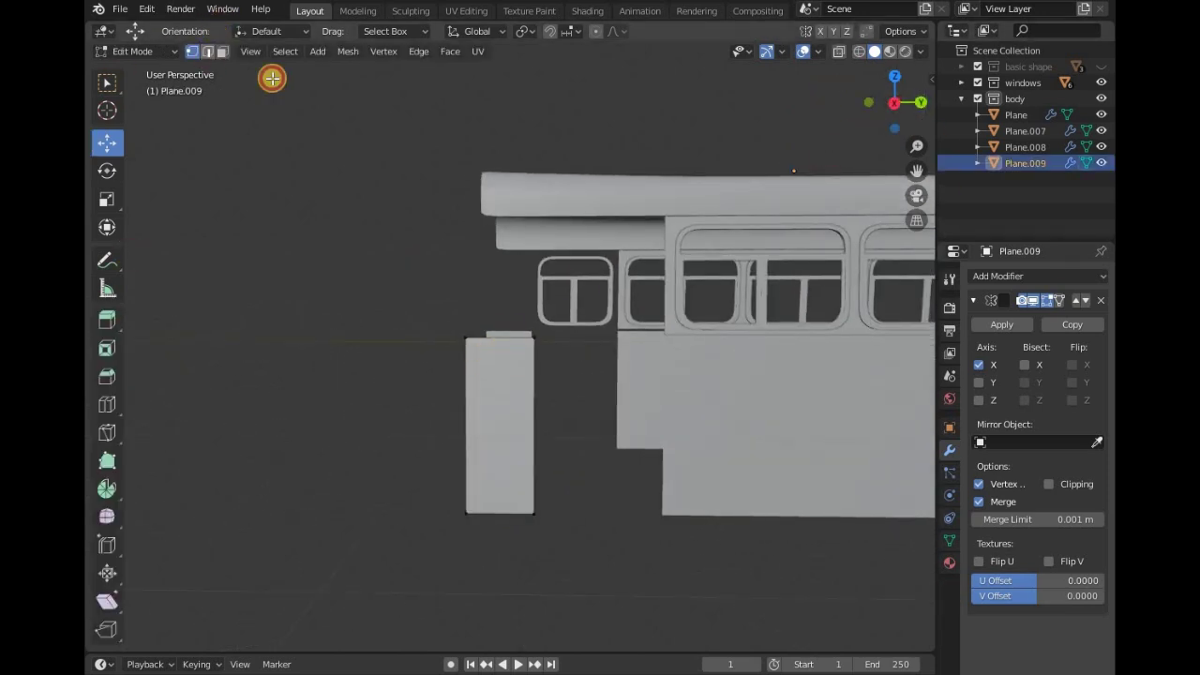
{"action": "key", "text": "Tab"}
{"action": "key", "text": "Tab"}
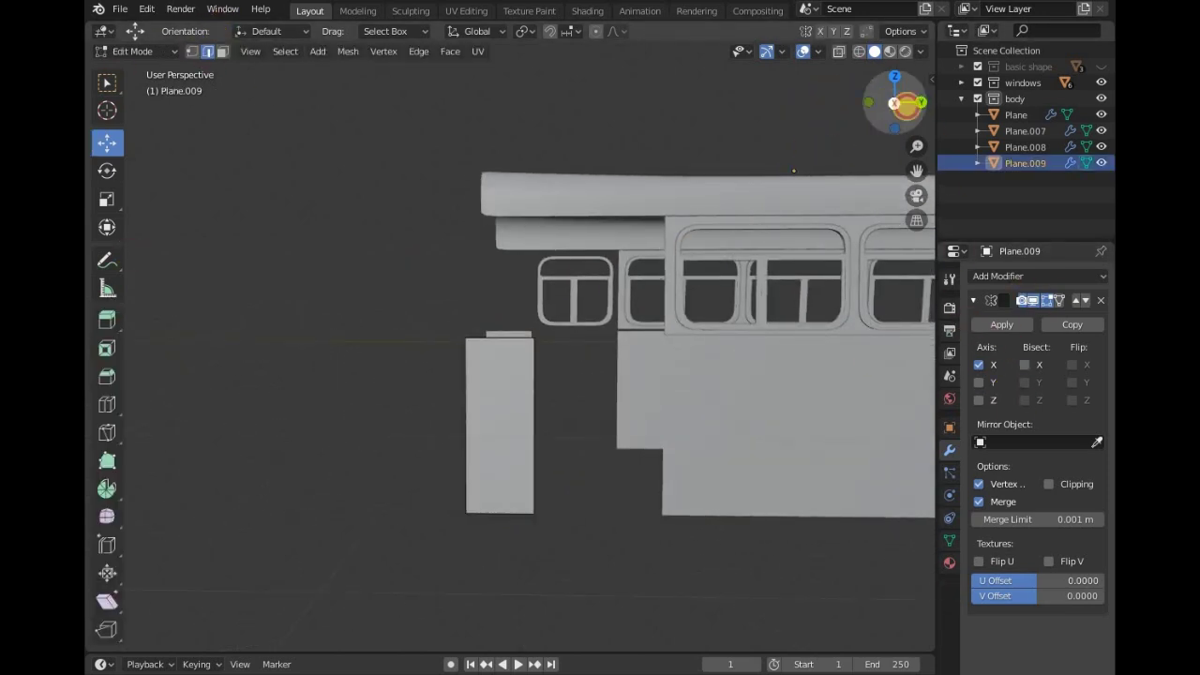
{"action": "left_click_drag", "start_coordinate": [895, 103], "coordinate": [1047, 481]}
{"action": "left_click", "coordinate": [536, 428]}
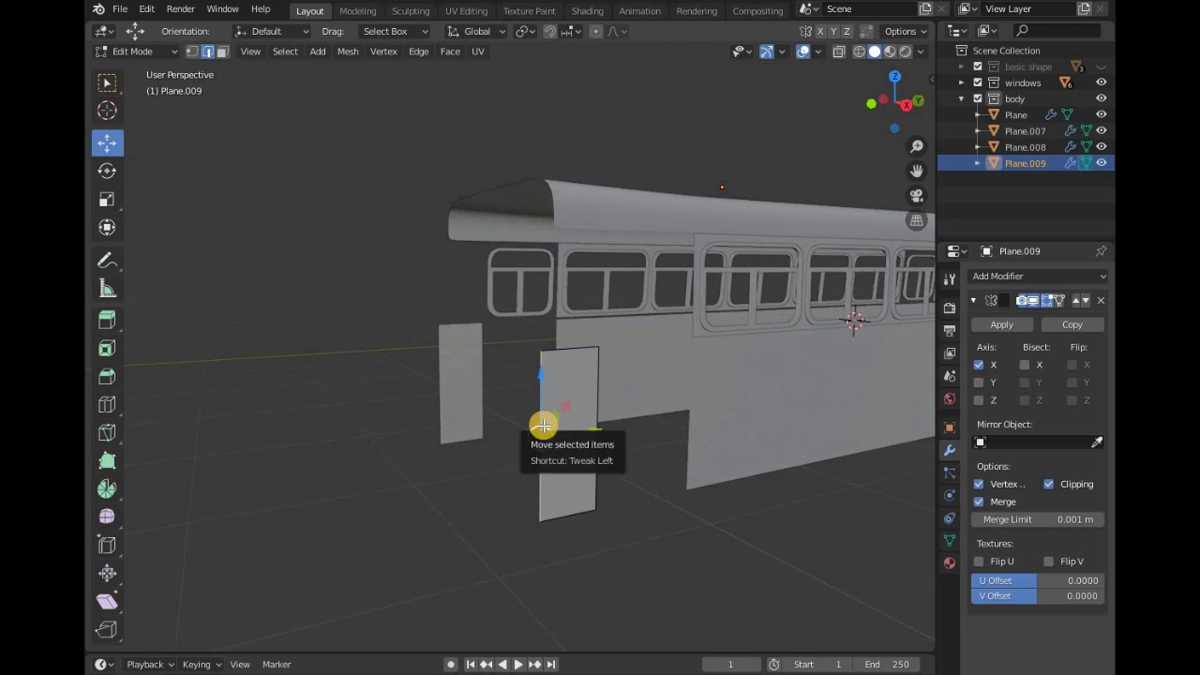
{"action": "left_click_drag", "start_coordinate": [543, 426], "coordinate": [544, 425]}
{"action": "left_click", "coordinate": [479, 363]}
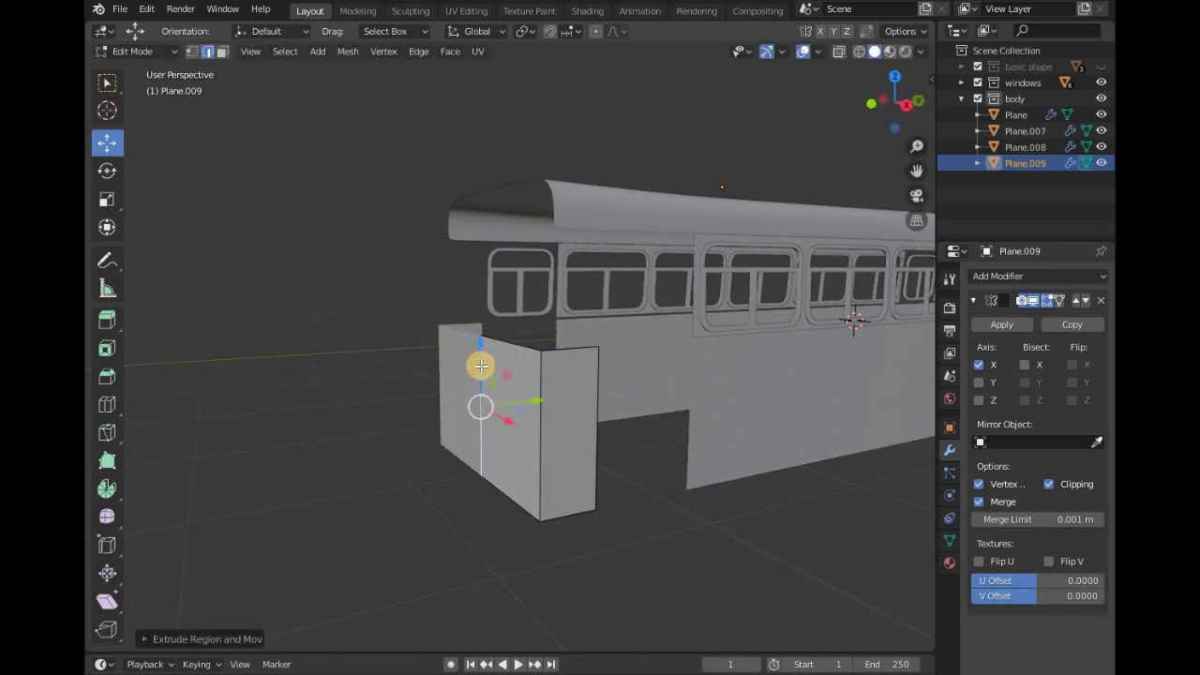
{"action": "key", "text": "Tab"}
{"action": "left_click", "coordinate": [313, 460]}
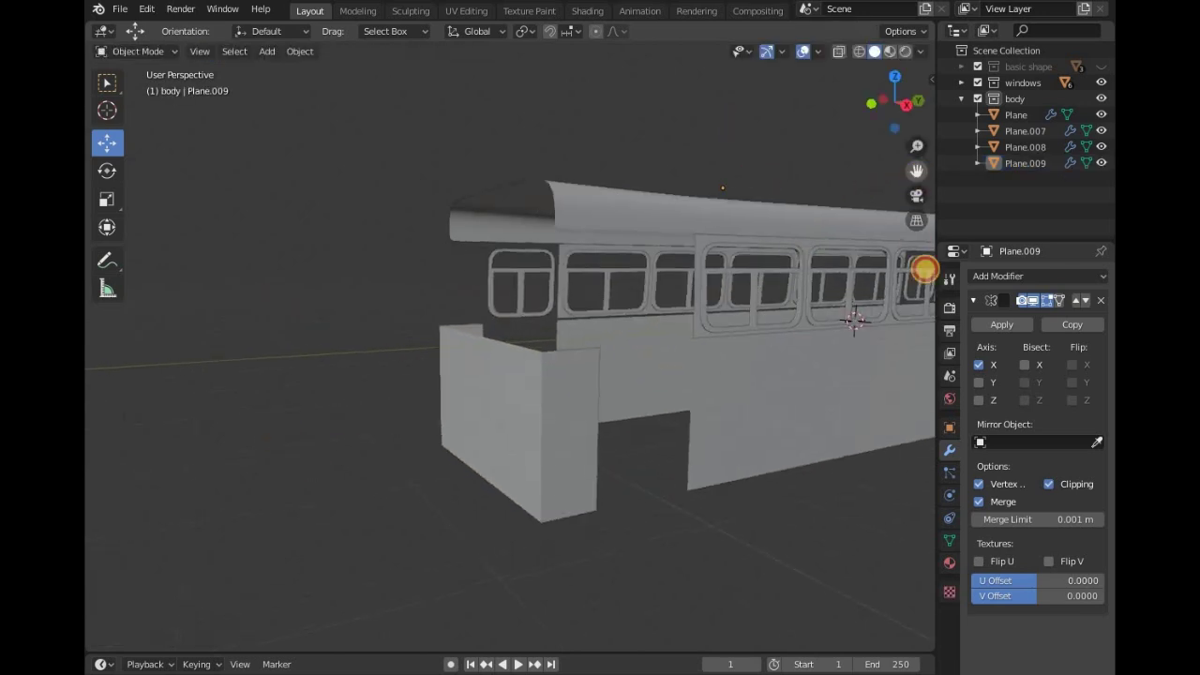
{"action": "left_click_drag", "start_coordinate": [914, 173], "coordinate": [746, 330]}
{"action": "left_click_drag", "start_coordinate": [906, 169], "coordinate": [824, 238]}
Move the roof's front corner edge along the bus length and check it from the front.
{"action": "left_click", "coordinate": [632, 367]}
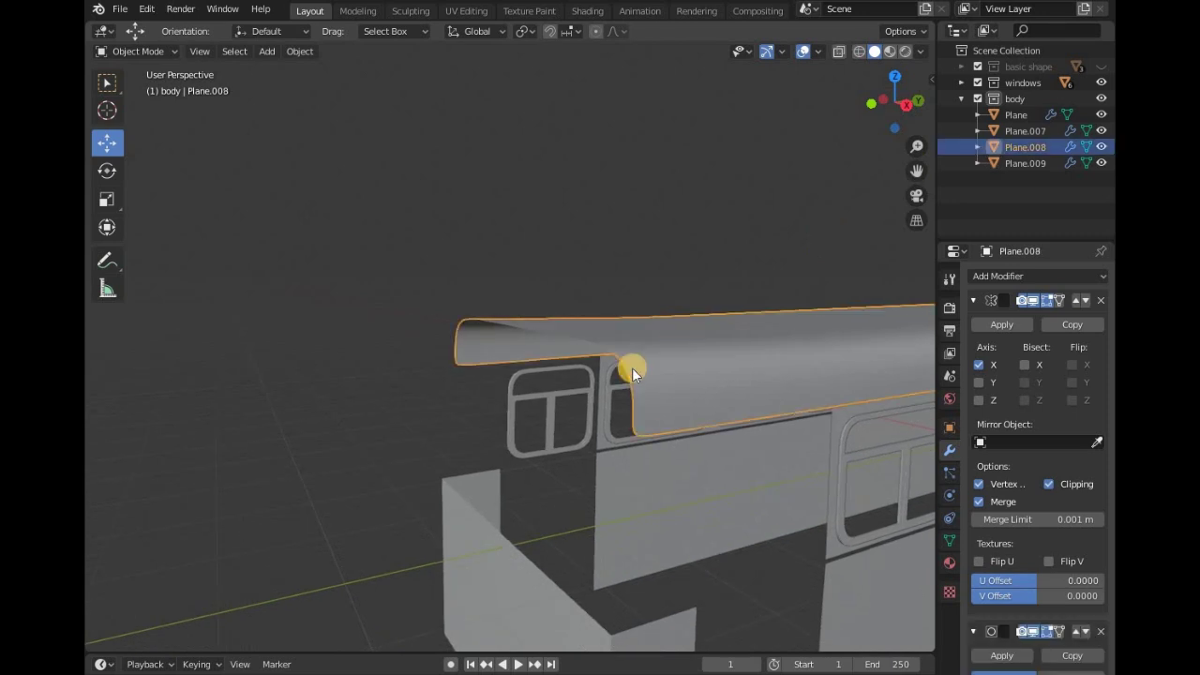
{"action": "key", "text": "Tab"}
{"action": "scroll", "coordinate": [618, 381], "scroll_direction": "up", "scroll_amount": 3}
{"action": "left_click_drag", "start_coordinate": [906, 111], "coordinate": [849, 169]}
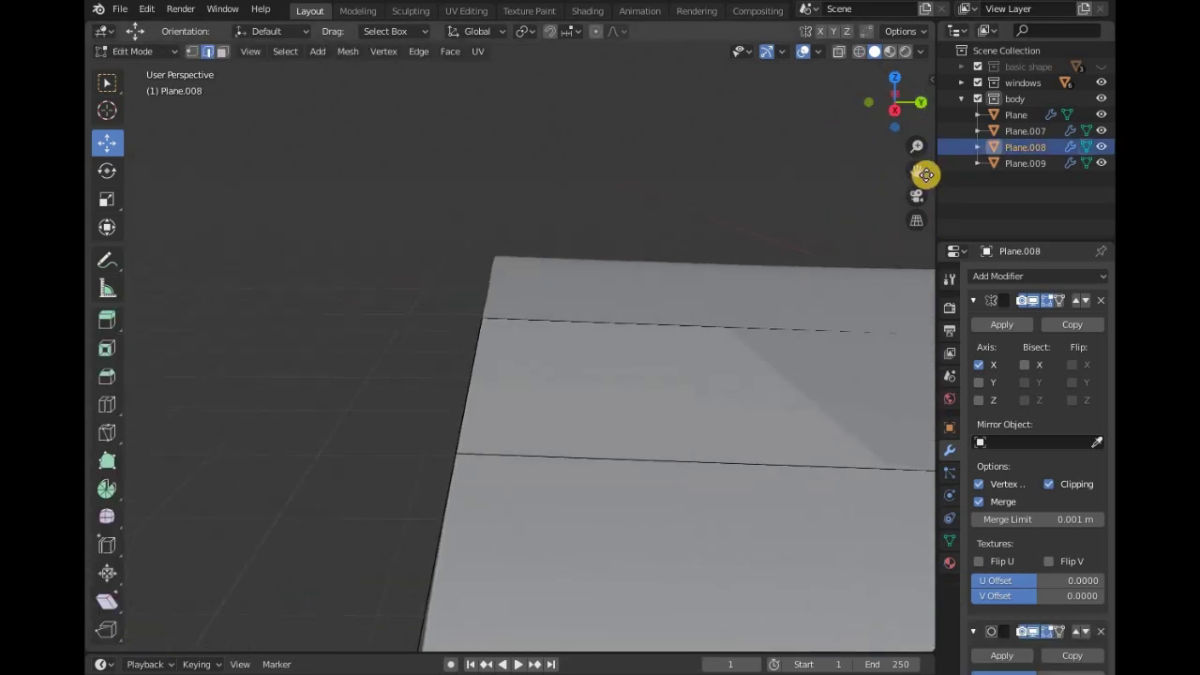
{"action": "left_click_drag", "start_coordinate": [924, 174], "coordinate": [115, 121]}
{"action": "left_click_drag", "start_coordinate": [587, 445], "coordinate": [592, 486]}
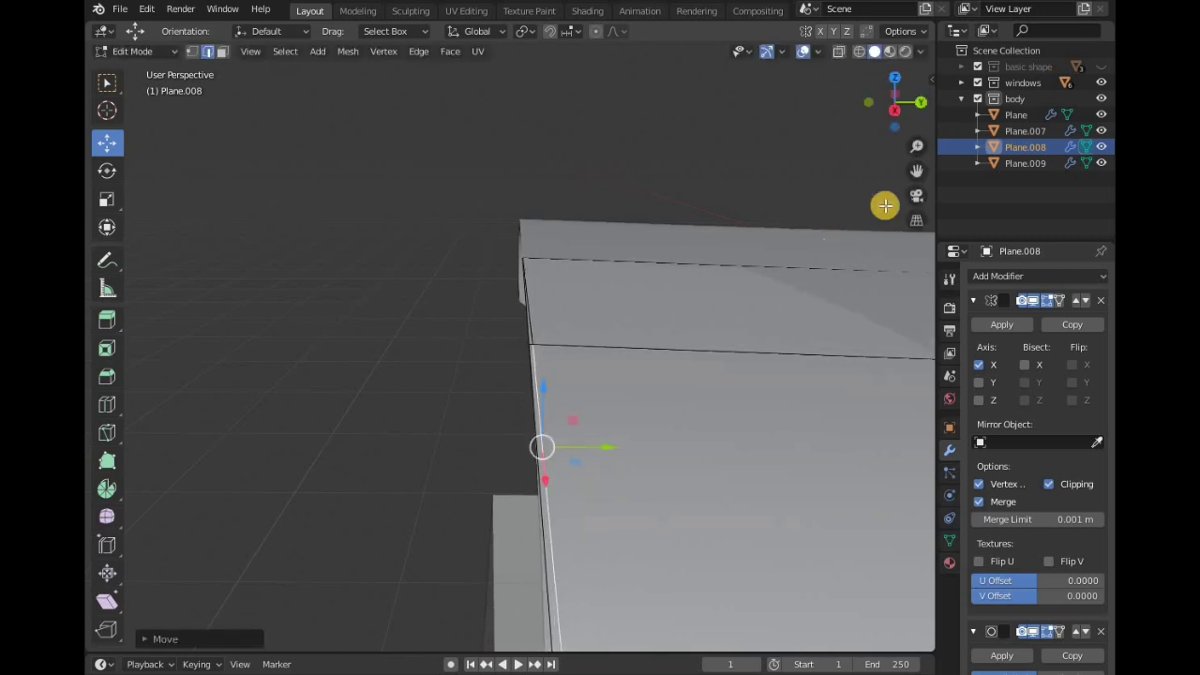
{"action": "left_click_drag", "start_coordinate": [884, 103], "coordinate": [792, 285]}
{"action": "left_click", "coordinate": [769, 326]}
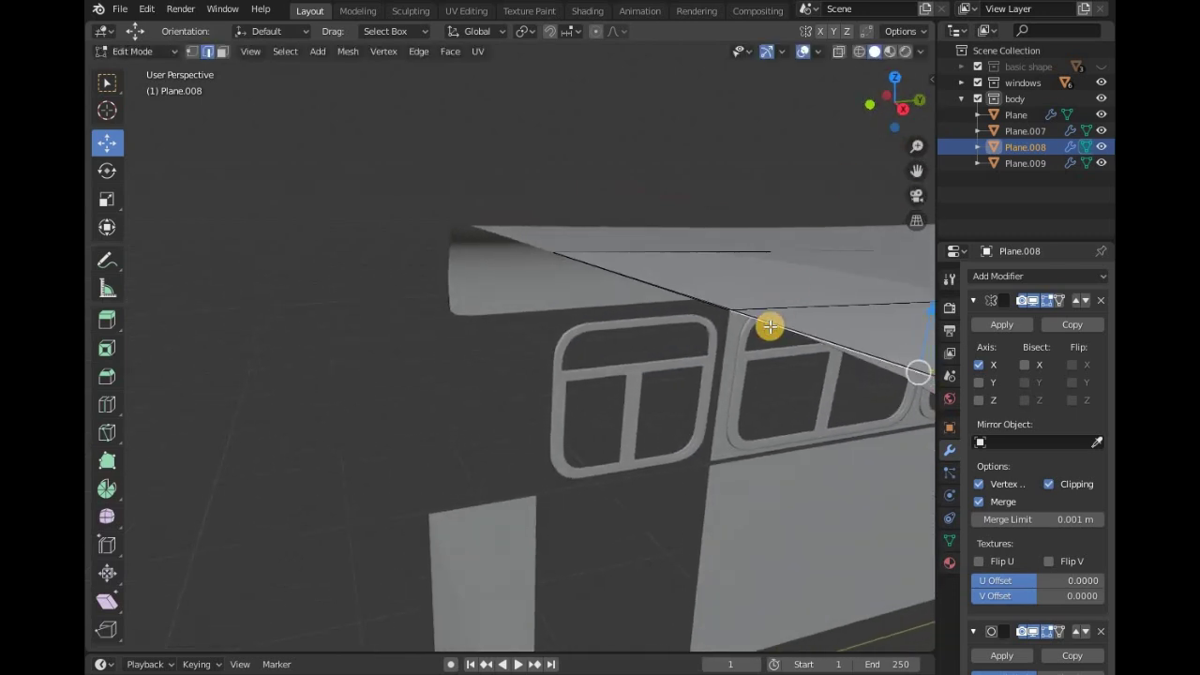
{"action": "mouse_move", "coordinate": [880, 108]}
{"action": "left_mouse_down"}
{"action": "mouse_move", "coordinate": [838, 123]}
{"action": "mouse_move", "coordinate": [898, 103]}
{"action": "left_mouse_up"}
{"action": "key", "text": "KP_3"}
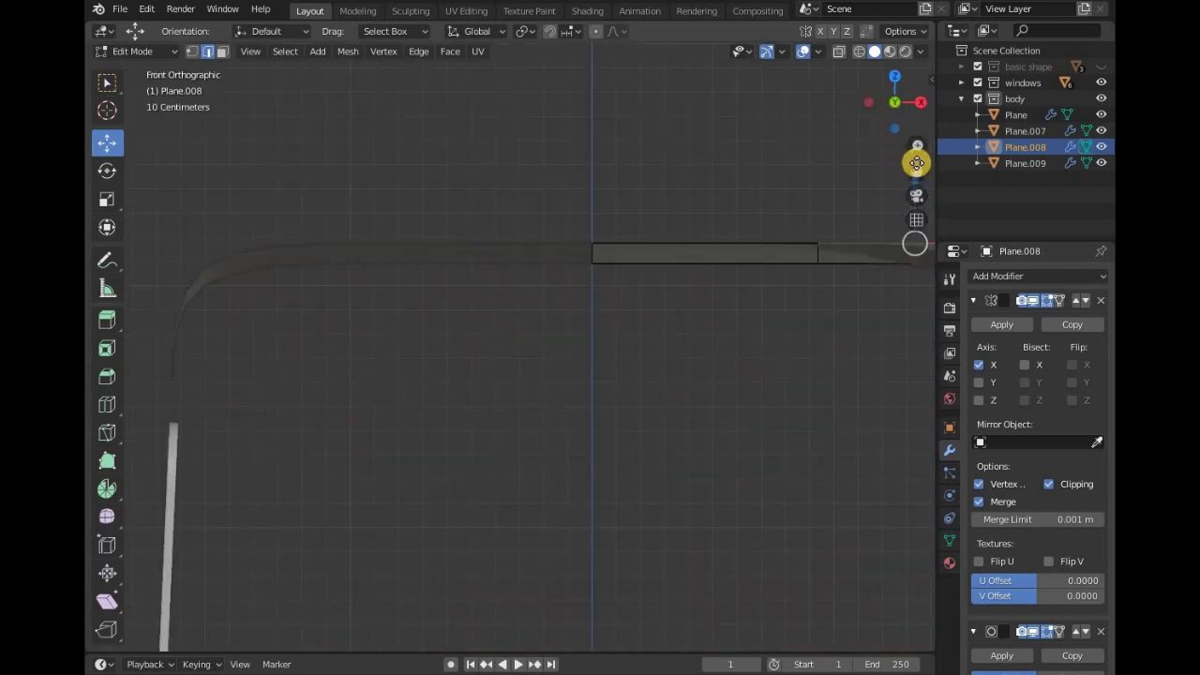
{"action": "mouse_move", "coordinate": [915, 163]}
{"action": "left_mouse_down"}
{"action": "mouse_move", "coordinate": [753, 168]}
{"action": "mouse_move", "coordinate": [924, 99]}
{"action": "mouse_move", "coordinate": [884, 119]}
{"action": "mouse_move", "coordinate": [884, 156]}
{"action": "mouse_move", "coordinate": [610, 182]}
{"action": "left_mouse_up"}
{"action": "scroll", "coordinate": [622, 179], "scroll_direction": "up", "scroll_amount": 2}
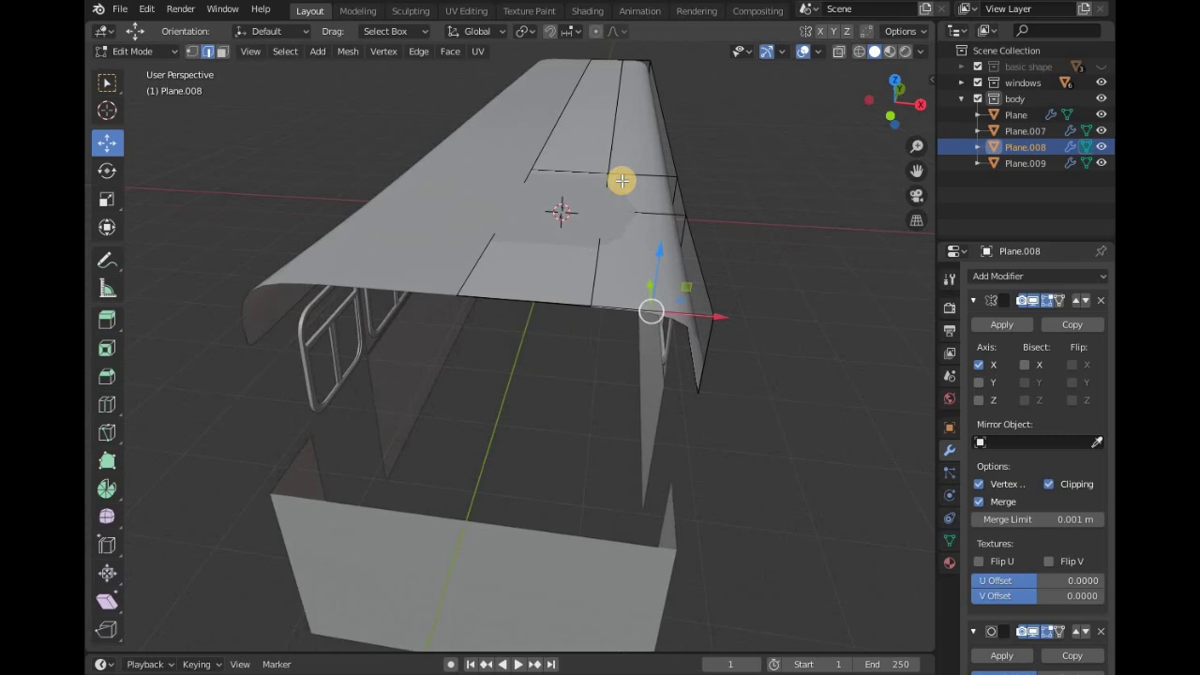
{"action": "key", "text": "Tab"}
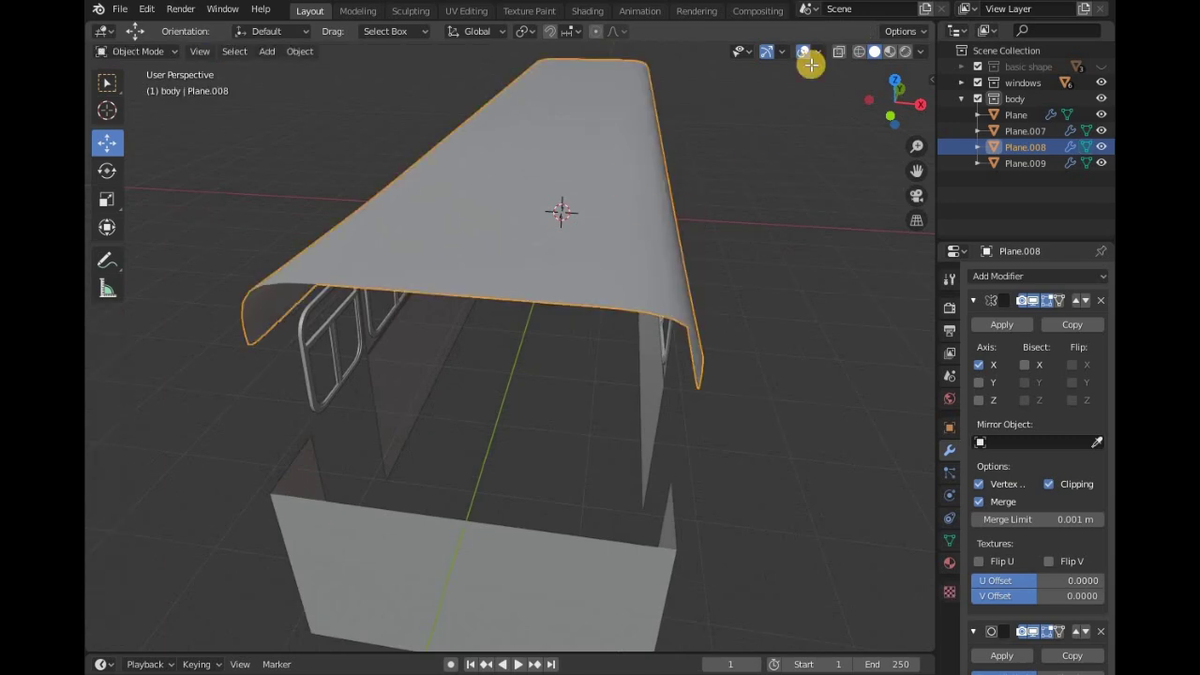
Fine-tune the roof's vertical front edge along Y so it lines up with the body front.
{"action": "mouse_move", "coordinate": [811, 64]}
{"action": "middle_mouse_down"}
{"action": "mouse_move", "coordinate": [771, 48]}
{"action": "mouse_move", "coordinate": [777, 185]}
{"action": "mouse_move", "coordinate": [677, 297]}
{"action": "middle_mouse_up"}
{"action": "left_click", "coordinate": [677, 296]}
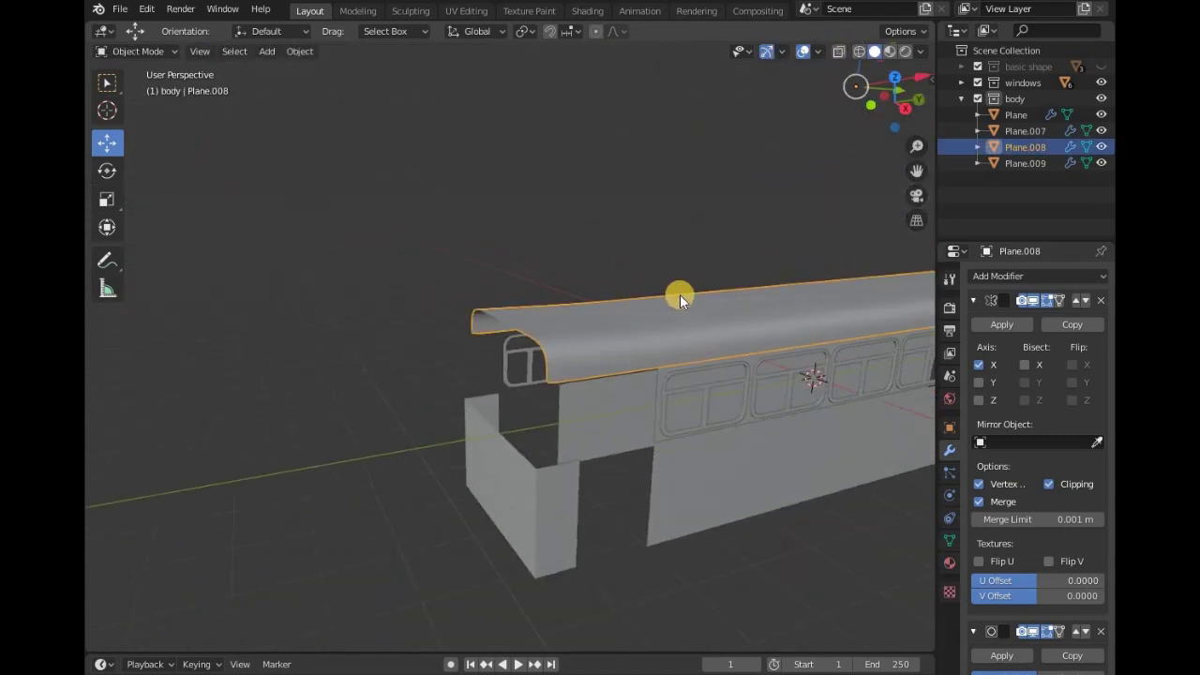
{"action": "key", "text": "Tab"}
{"action": "scroll", "coordinate": [634, 350], "scroll_direction": "up", "scroll_amount": 3}
{"action": "scroll", "coordinate": [852, 155], "scroll_direction": "up", "scroll_amount": 3}
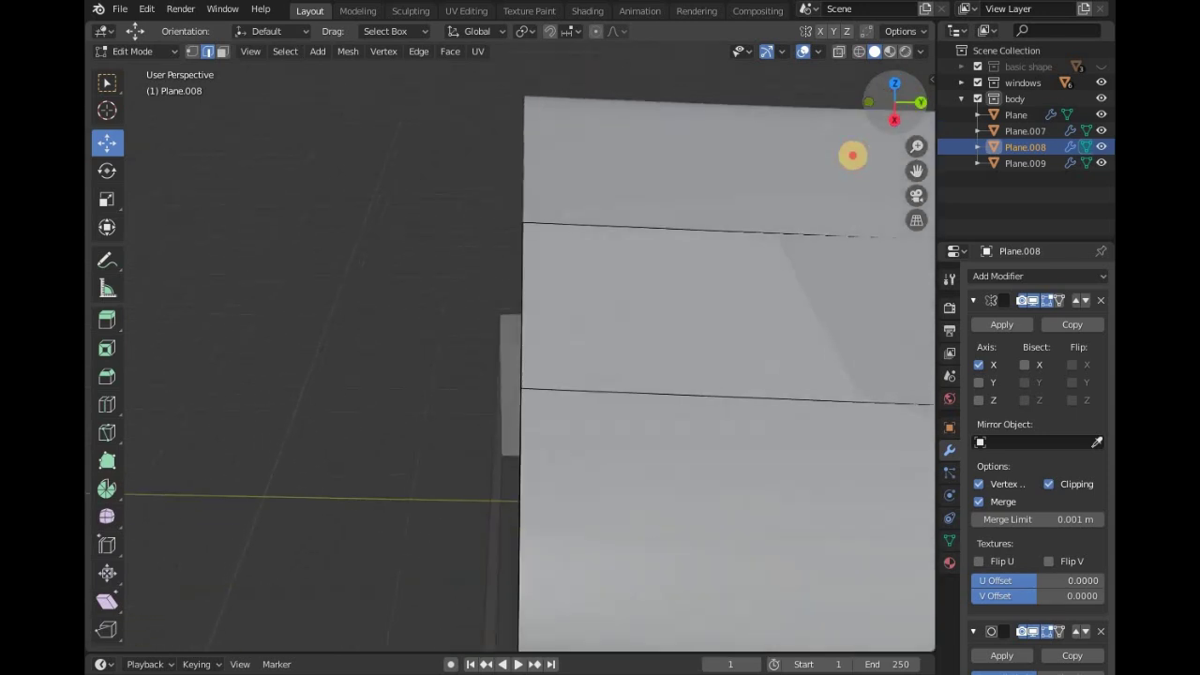
{"action": "scroll", "coordinate": [852, 156], "scroll_direction": "down", "scroll_amount": 4}
{"action": "left_click_drag", "start_coordinate": [835, 385], "coordinate": [821, 382]}
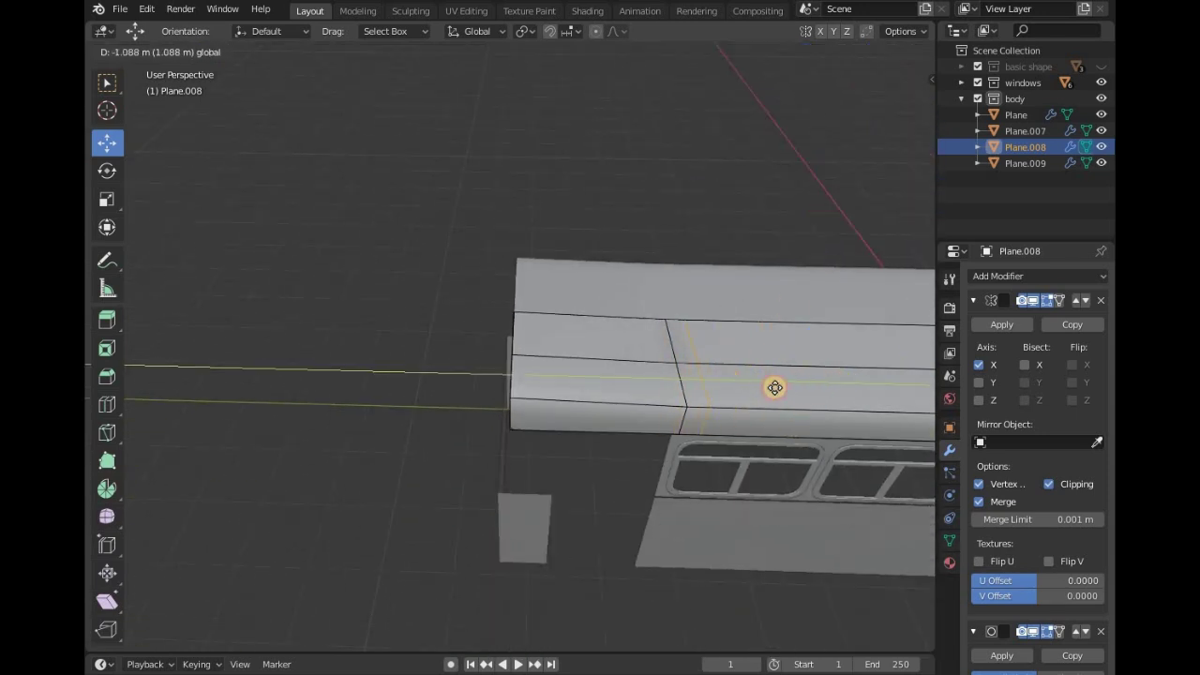
{"action": "left_click_drag", "start_coordinate": [793, 391], "coordinate": [787, 388]}
{"action": "scroll", "coordinate": [516, 338], "scroll_direction": "up", "scroll_amount": 3}
{"action": "scroll", "coordinate": [527, 319], "scroll_direction": "up", "scroll_amount": 2}
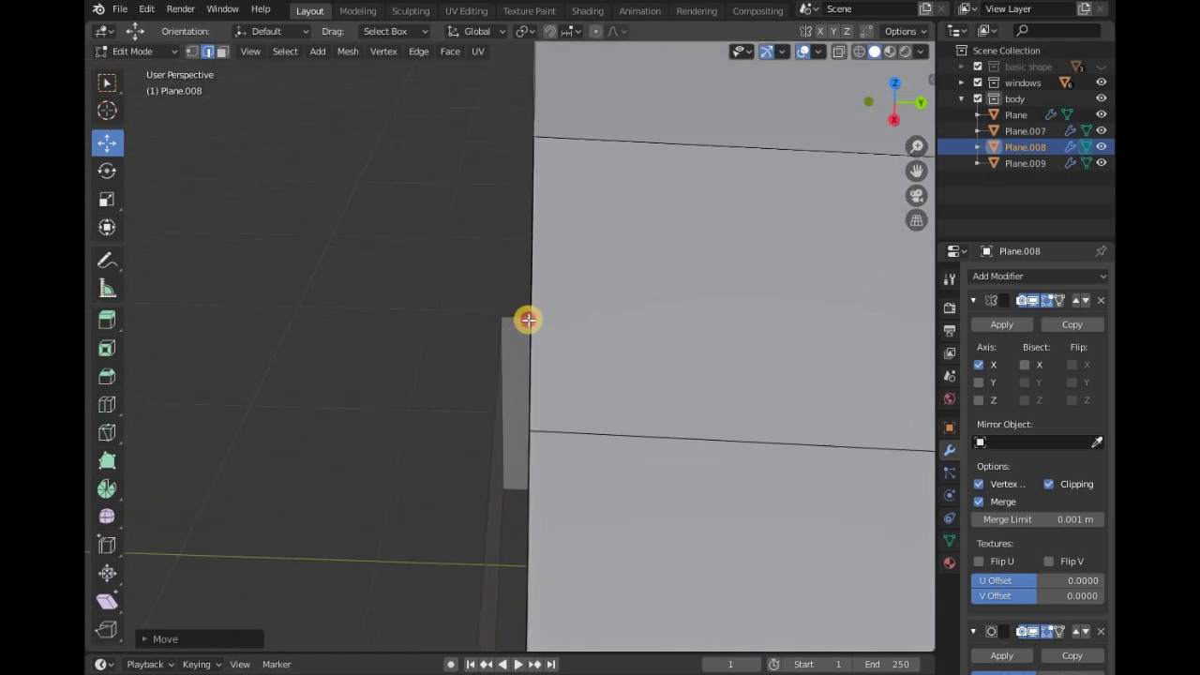
{"action": "left_click_drag", "start_coordinate": [591, 237], "coordinate": [565, 238]}
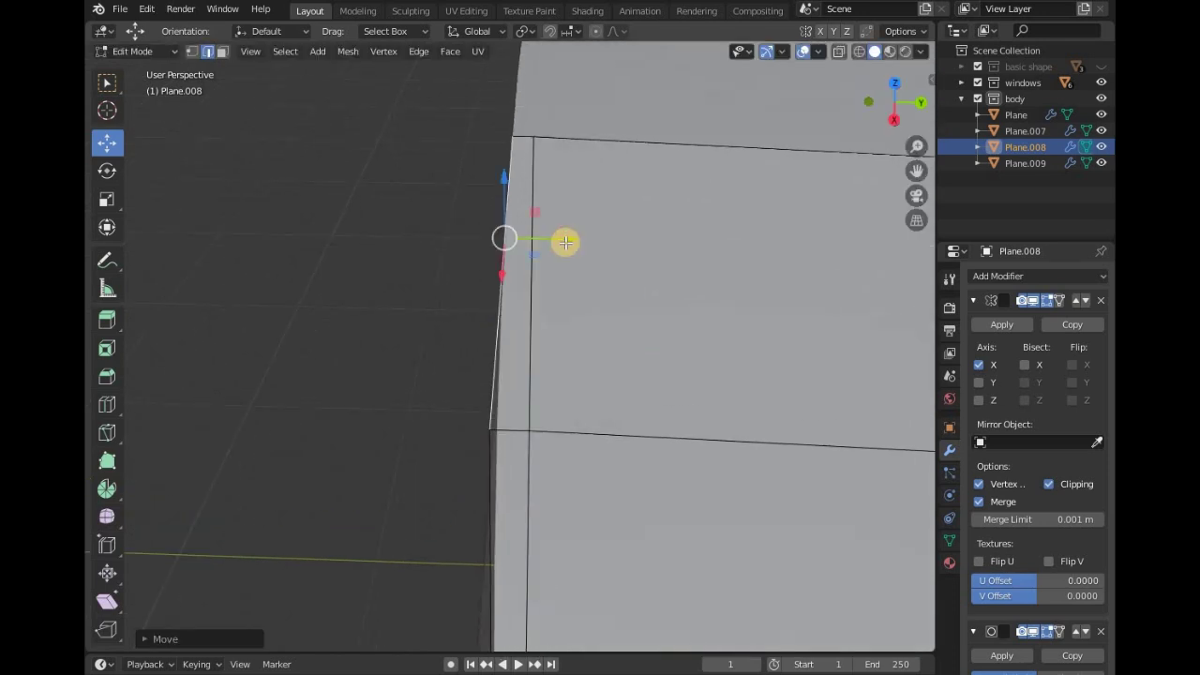
{"action": "key", "text": "Tab"}
{"action": "key", "text": "Tab"}
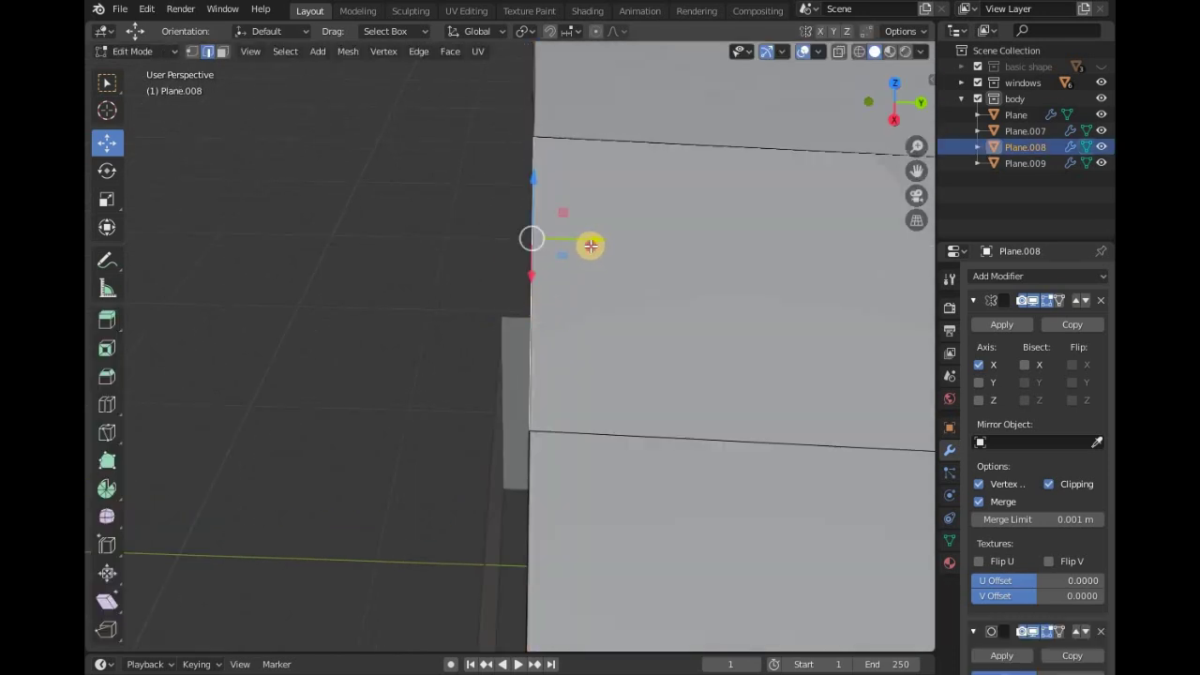
{"action": "left_click_drag", "start_coordinate": [590, 245], "coordinate": [582, 246]}
{"action": "key", "text": "ctrl+z"}
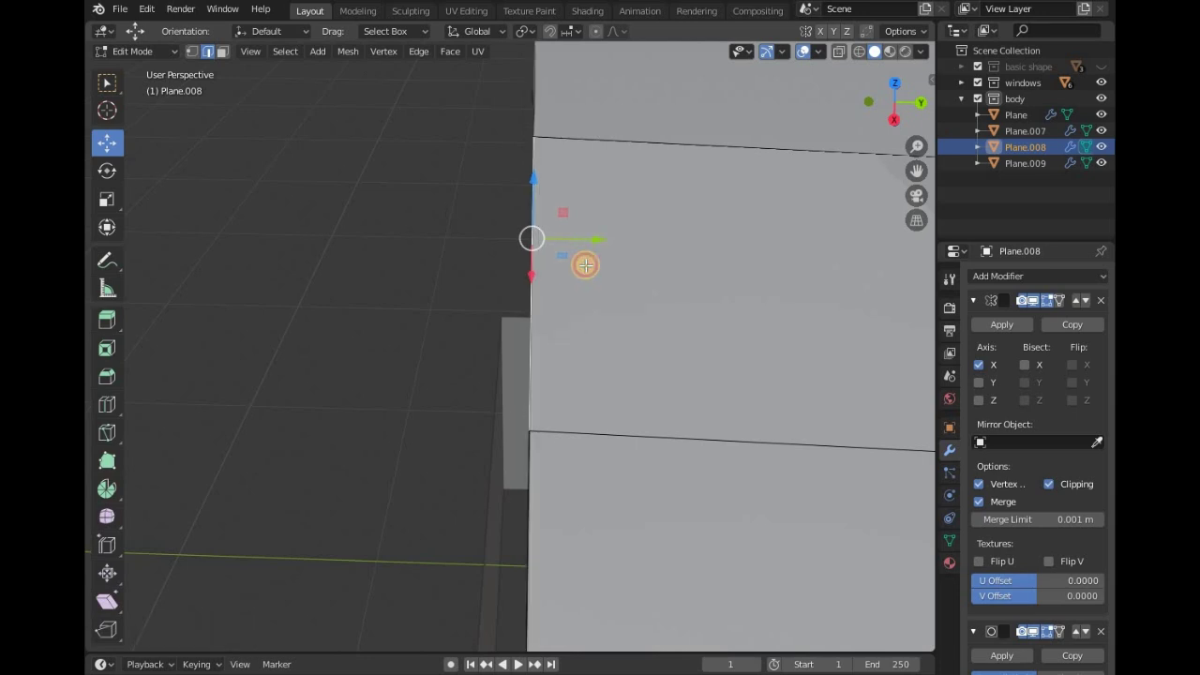
{"action": "left_click_drag", "start_coordinate": [598, 240], "coordinate": [601, 247]}
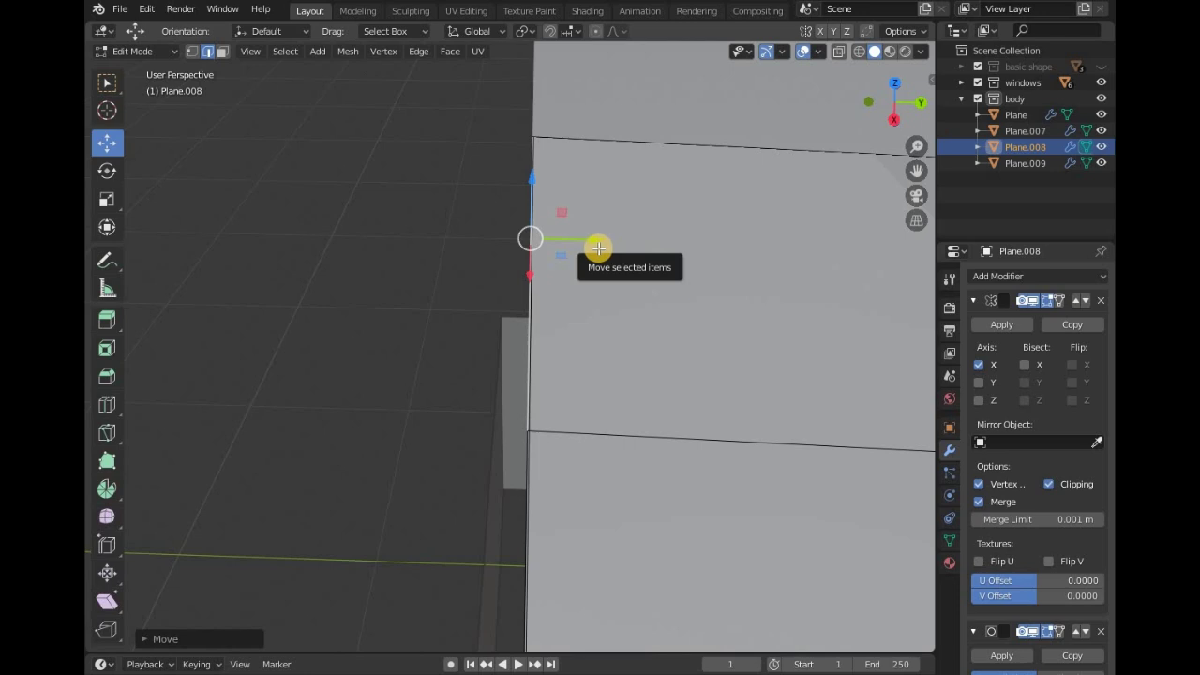
{"action": "key", "text": "ctrl+z"}
{"action": "key", "text": "KP_1"}
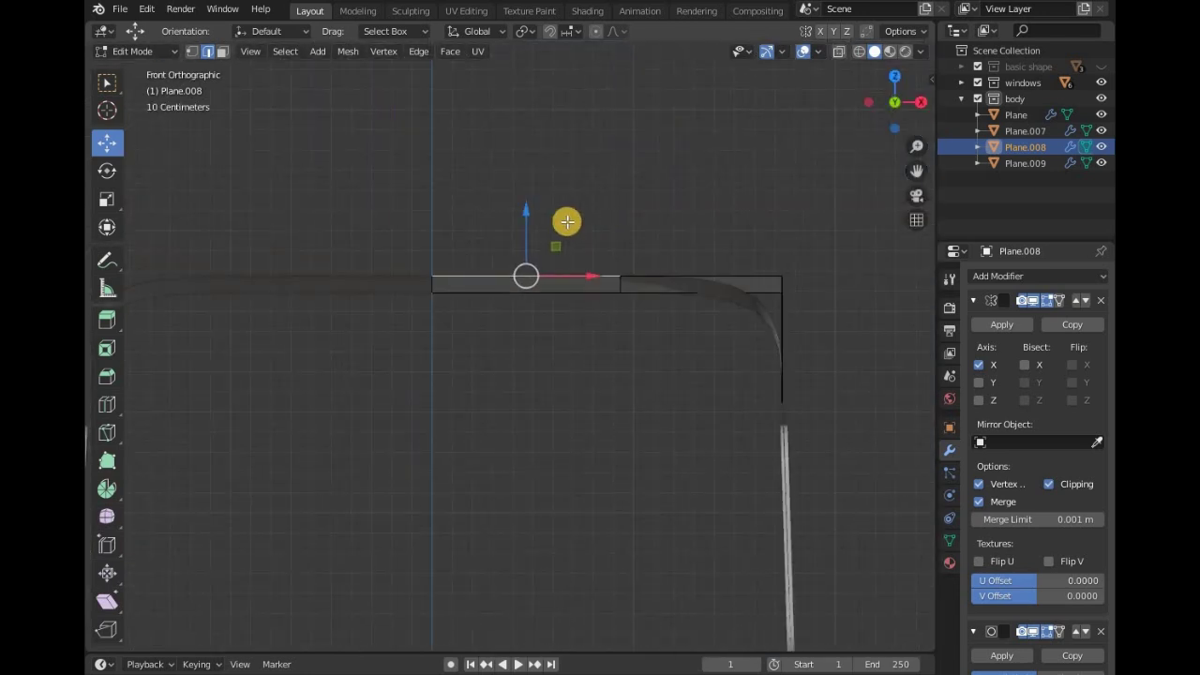
Extrude the roof edge straight down along Z and reshape its corner vertices in right view.
{"action": "key", "text": "e"}
{"action": "key", "text": "z"}
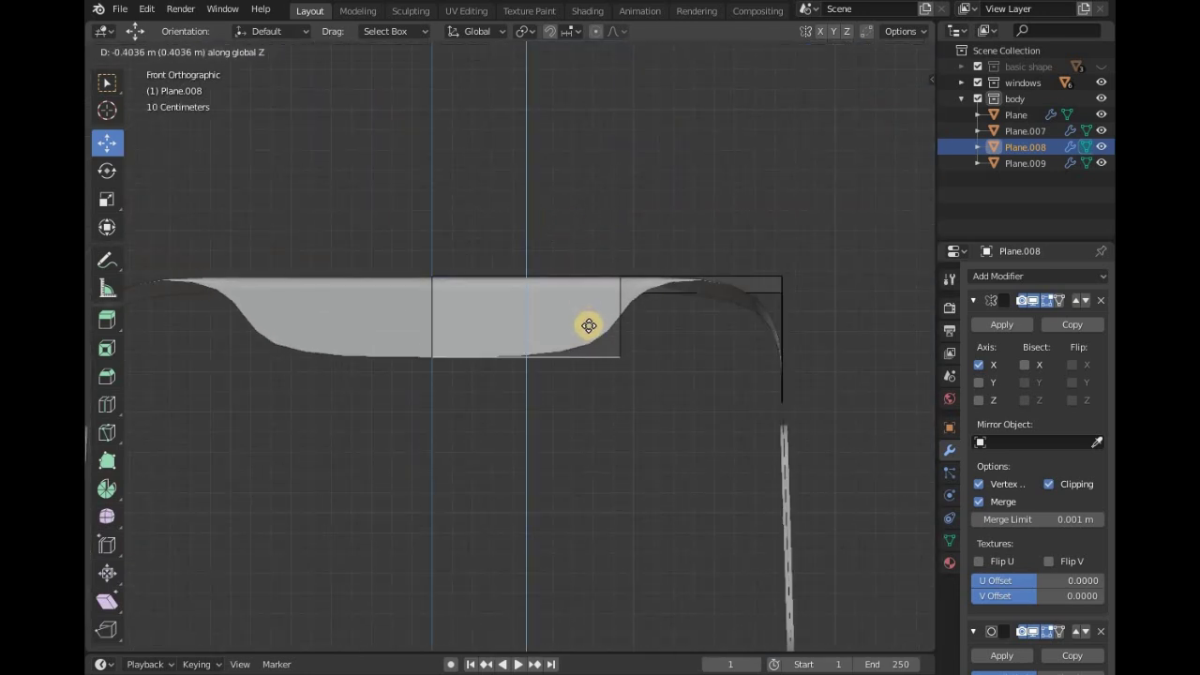
{"action": "left_click", "coordinate": [597, 346]}
{"action": "key", "text": "KP_3"}
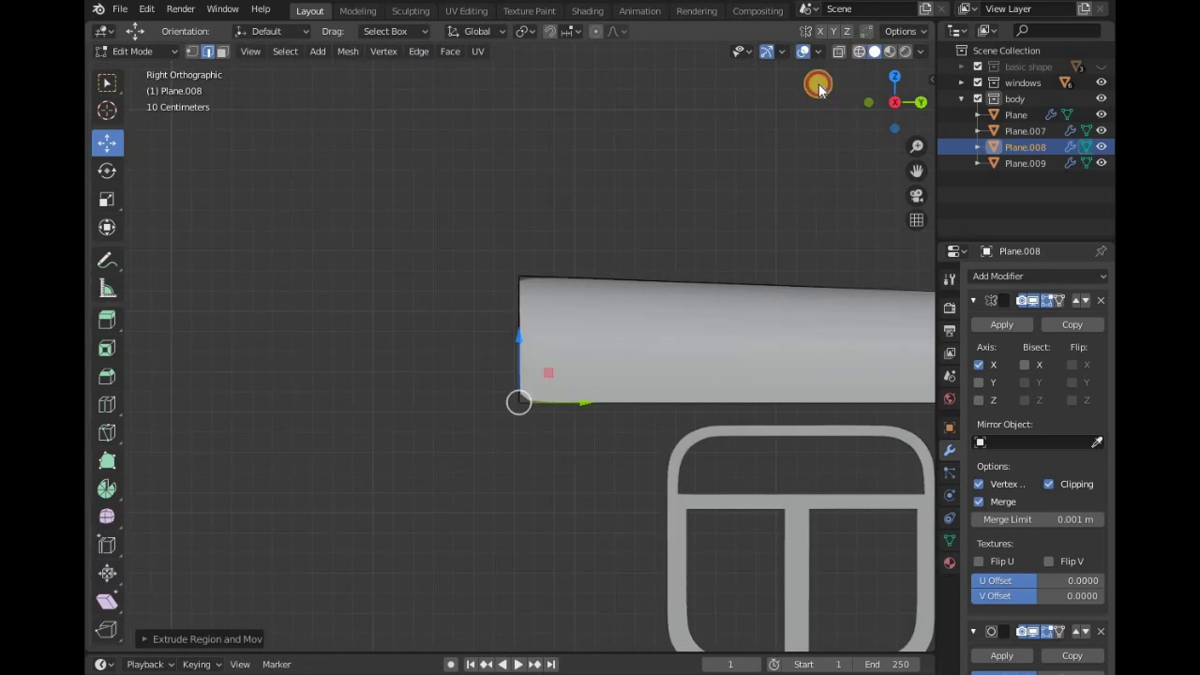
{"action": "scroll", "coordinate": [798, 192], "scroll_direction": "up", "scroll_amount": 5}
{"action": "scroll", "coordinate": [799, 191], "scroll_direction": "up", "scroll_amount": 2}
{"action": "middle_click_drag", "start_coordinate": [570, 514], "coordinate": [554, 389], "text": "shift"}
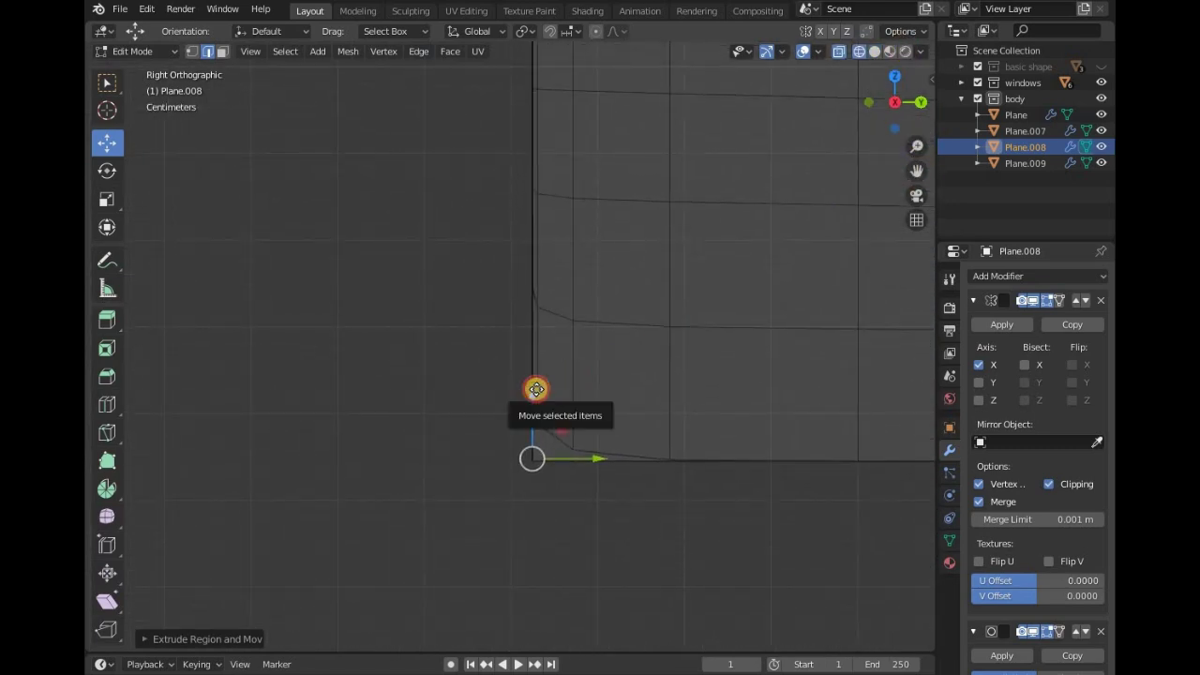
{"action": "left_click_drag", "start_coordinate": [535, 389], "coordinate": [585, 417]}
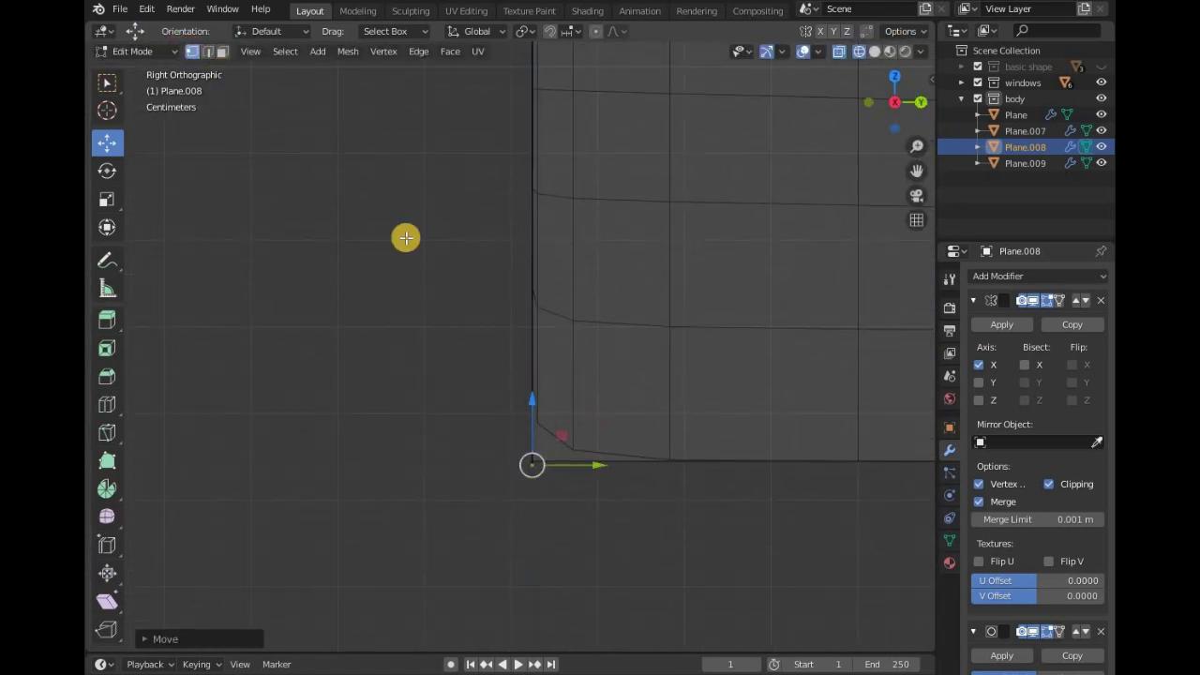
{"action": "left_click_drag", "start_coordinate": [916, 169], "coordinate": [933, 166]}
{"action": "left_click_drag", "start_coordinate": [544, 491], "coordinate": [557, 479]}
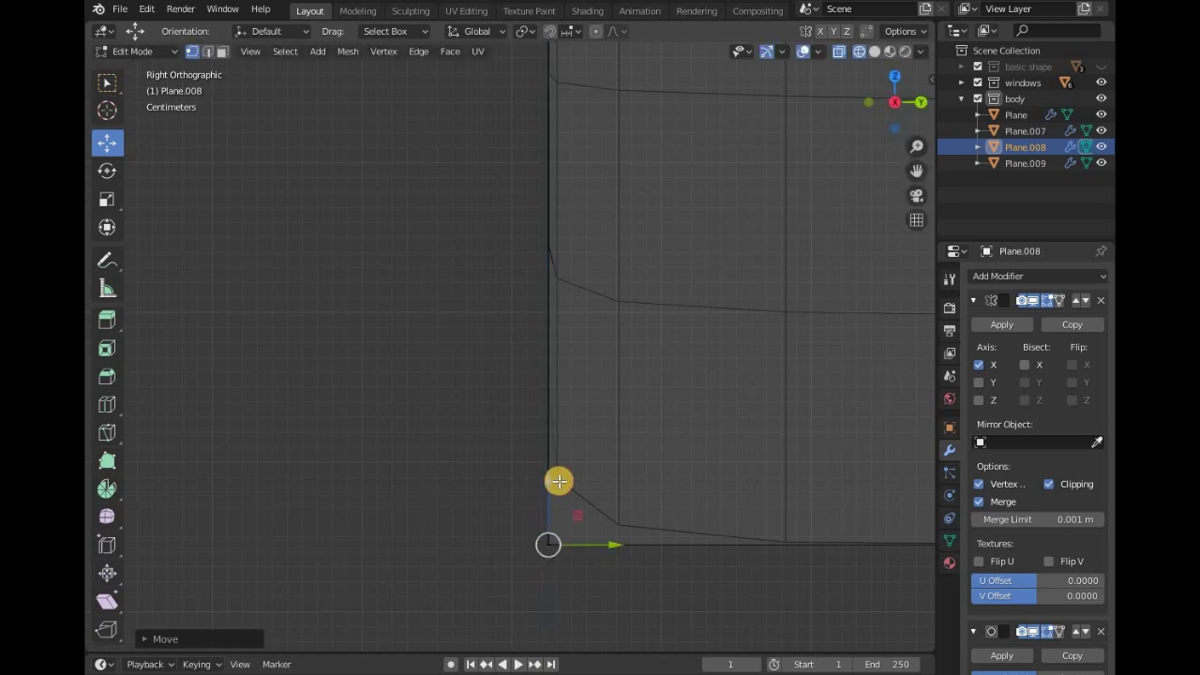
{"action": "key", "text": "KP_1"}
{"action": "left_click", "coordinate": [874, 51]}
Slide the roof end's edge vertices along Y to round the front lip.
{"action": "middle_click_drag", "start_coordinate": [643, 247], "coordinate": [688, 192]}
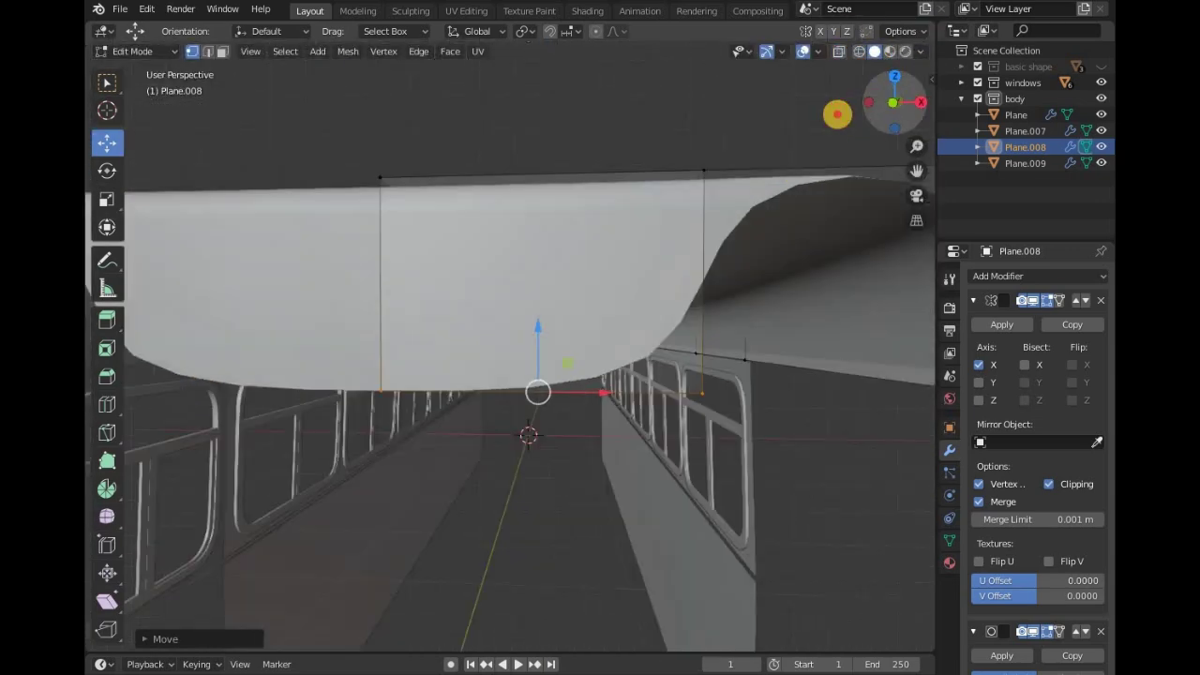
{"action": "left_click_drag", "start_coordinate": [871, 99], "coordinate": [624, 310]}
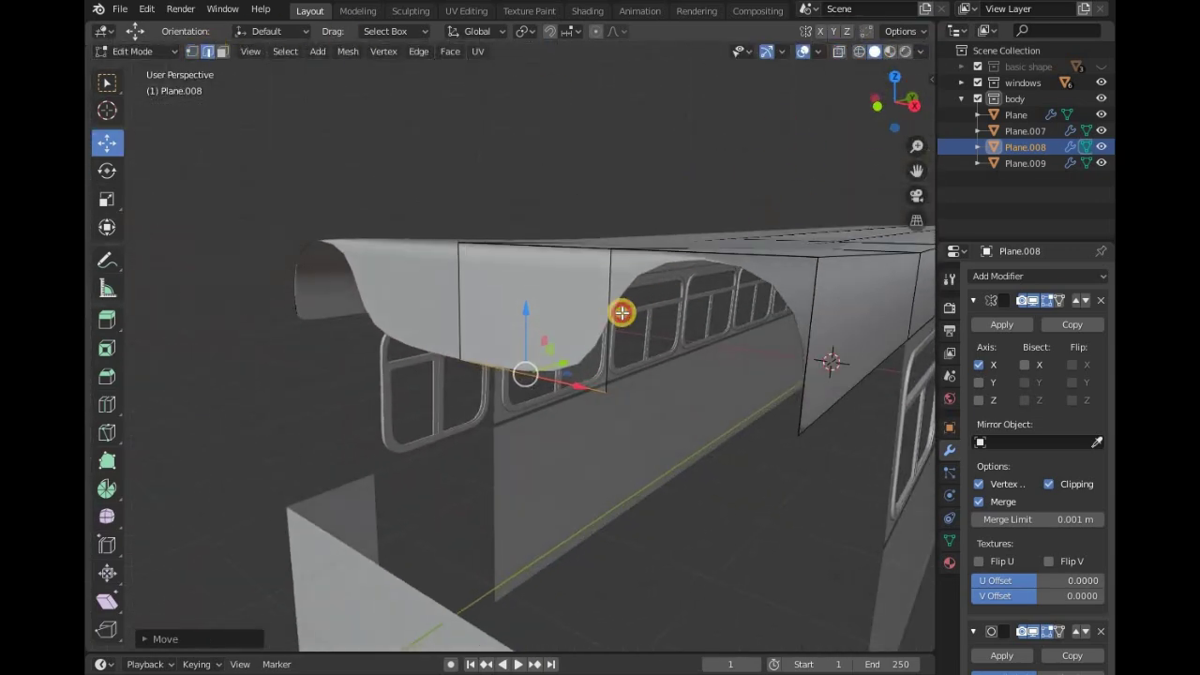
{"action": "left_click_drag", "start_coordinate": [875, 102], "coordinate": [883, 102]}
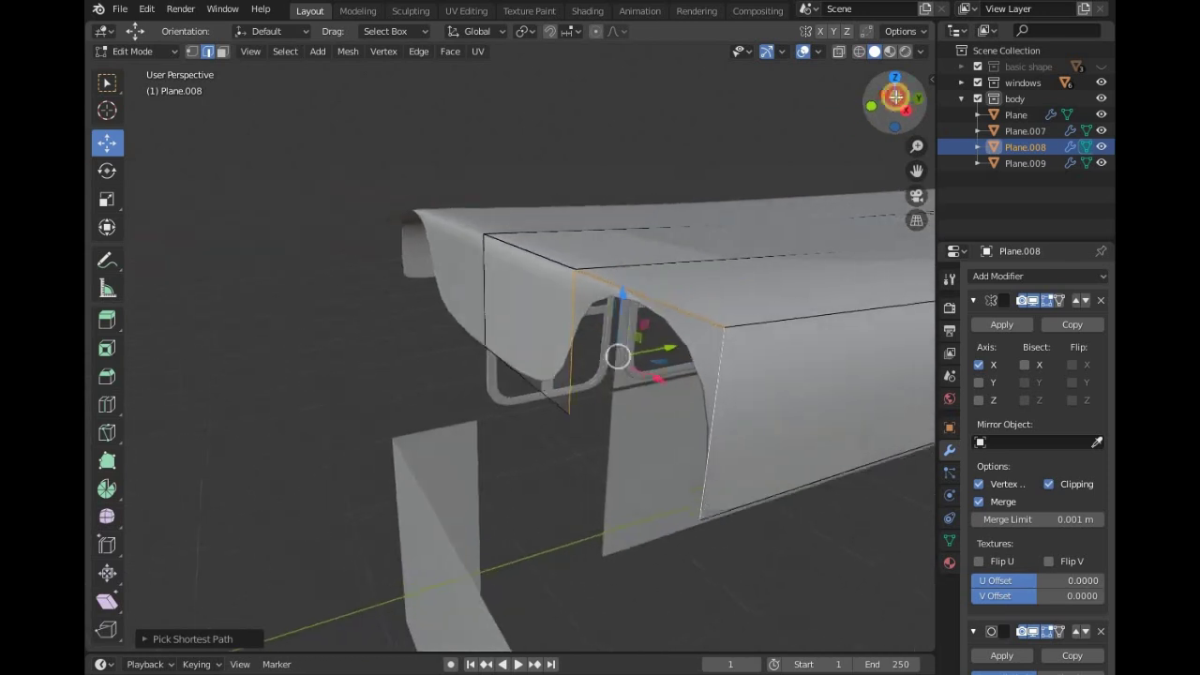
{"action": "middle_click_drag", "start_coordinate": [756, 317], "coordinate": [922, 138]}
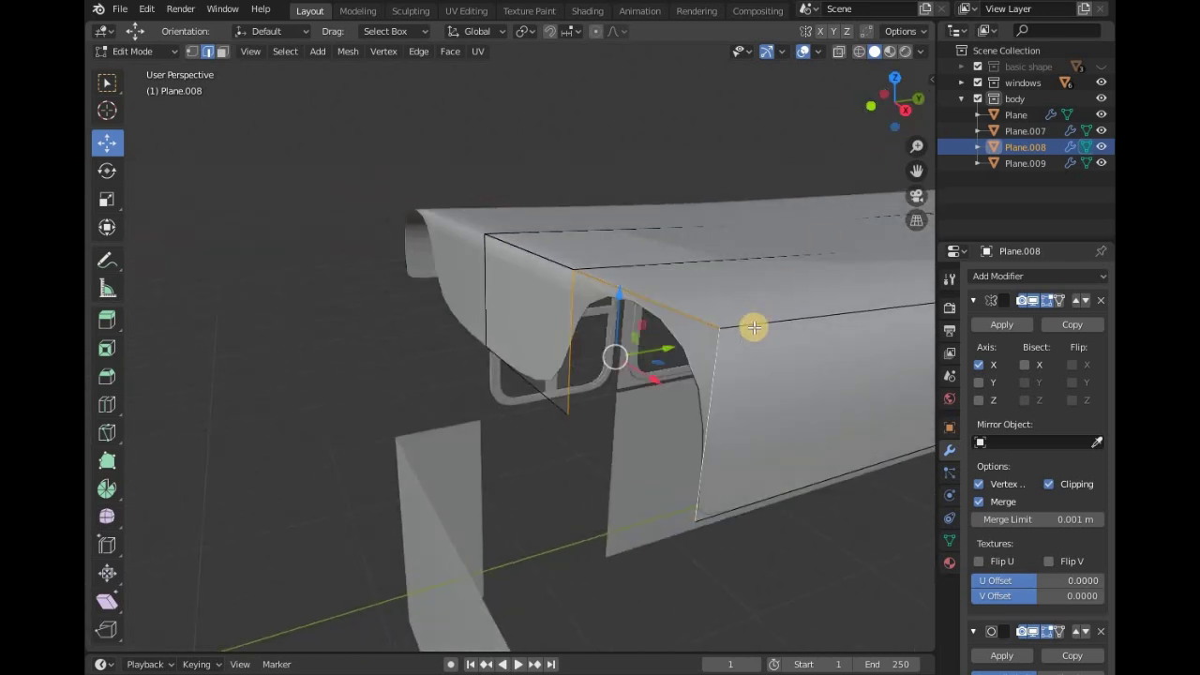
{"action": "left_click_drag", "start_coordinate": [895, 103], "coordinate": [635, 247]}
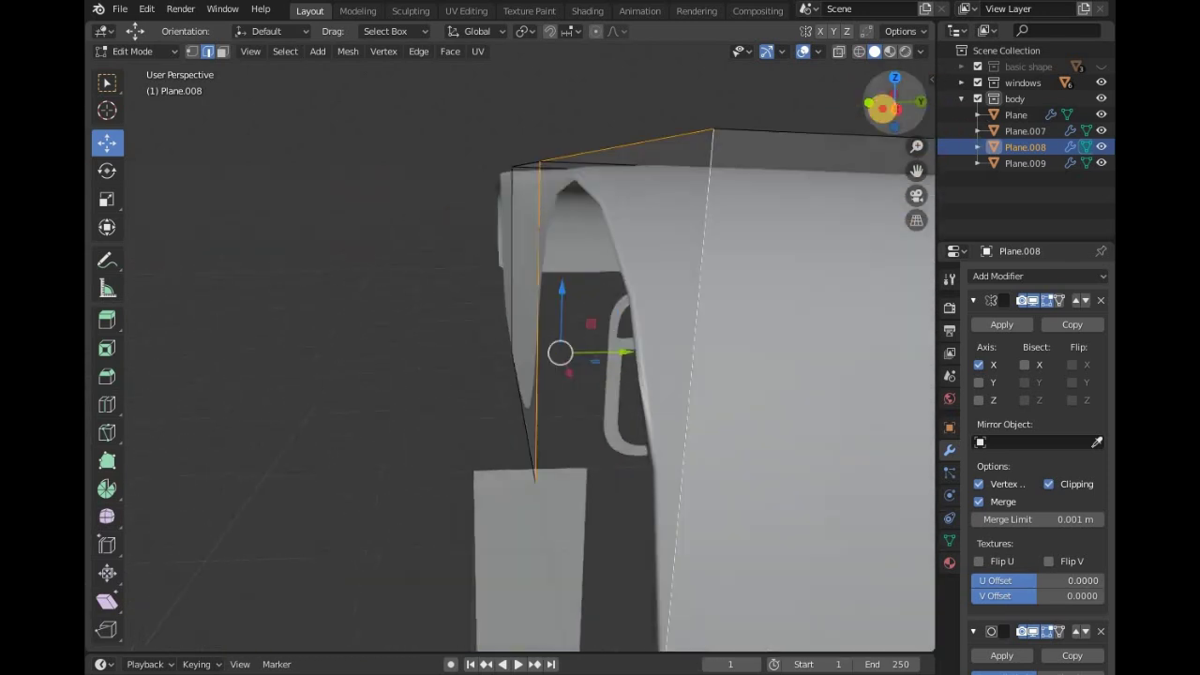
{"action": "mouse_move", "coordinate": [908, 92]}
{"action": "left_mouse_down"}
{"action": "mouse_move", "coordinate": [615, 362]}
{"action": "mouse_move", "coordinate": [623, 381]}
{"action": "left_mouse_up"}
{"action": "left_click_drag", "start_coordinate": [634, 331], "coordinate": [634, 459]}
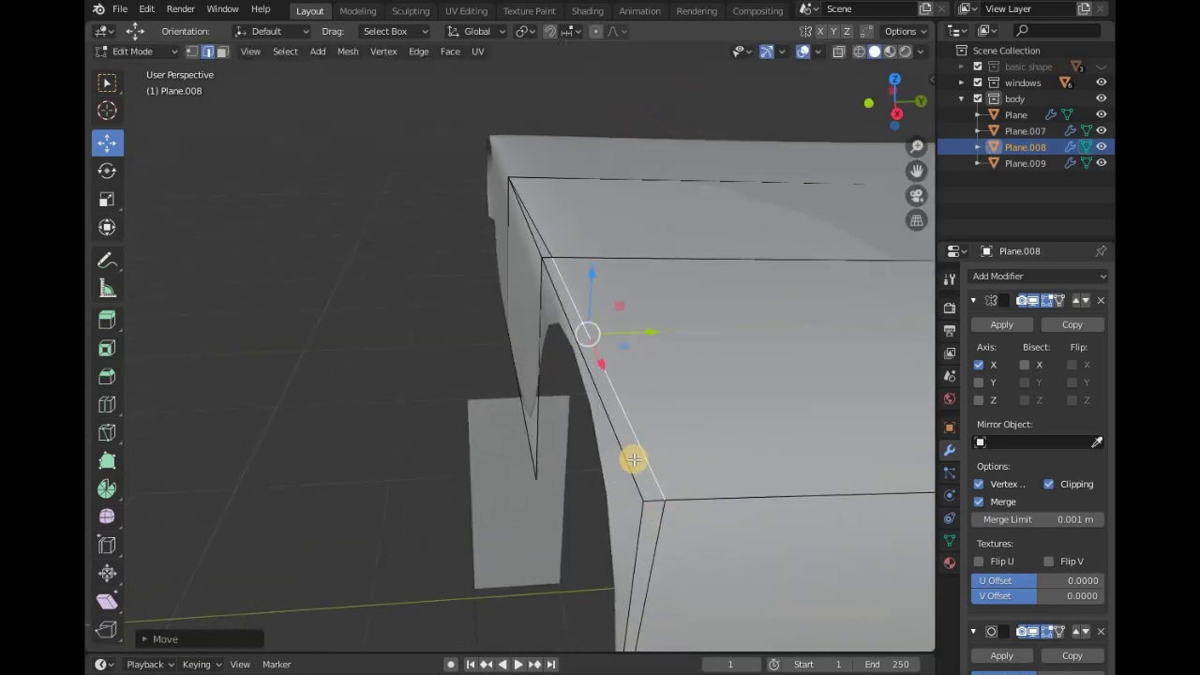
{"action": "left_click", "coordinate": [548, 397]}
{"action": "left_click", "coordinate": [604, 412], "text": "ctrl"}
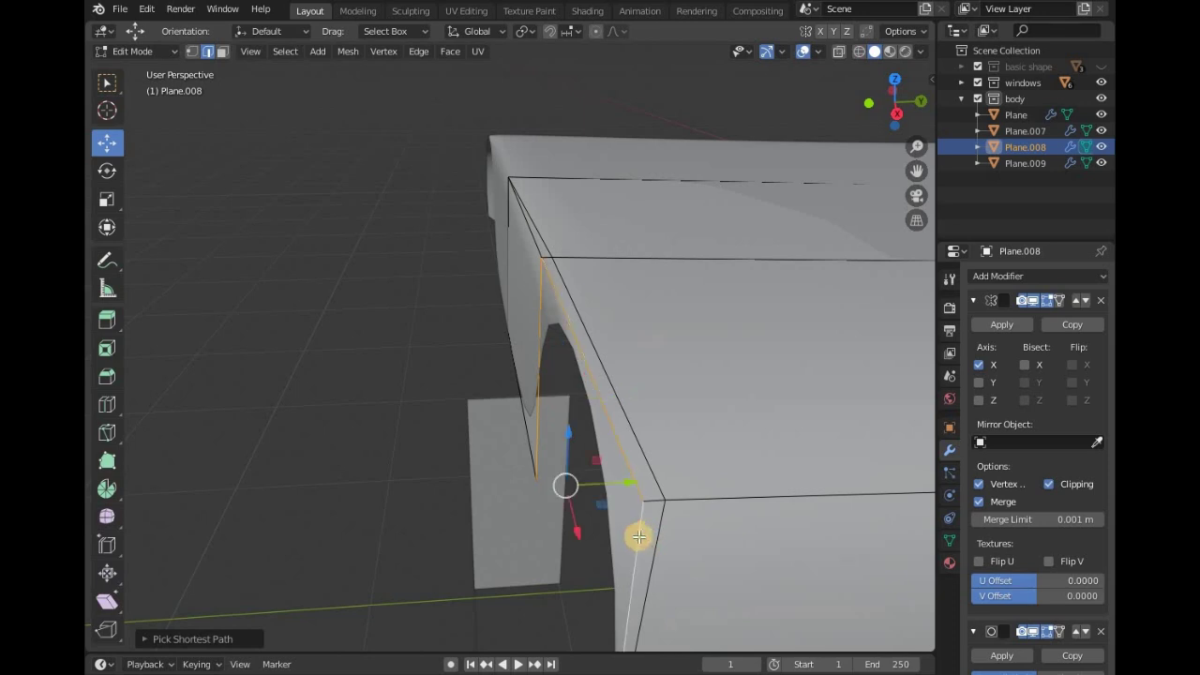
{"action": "middle_click_drag", "start_coordinate": [640, 530], "coordinate": [563, 450]}
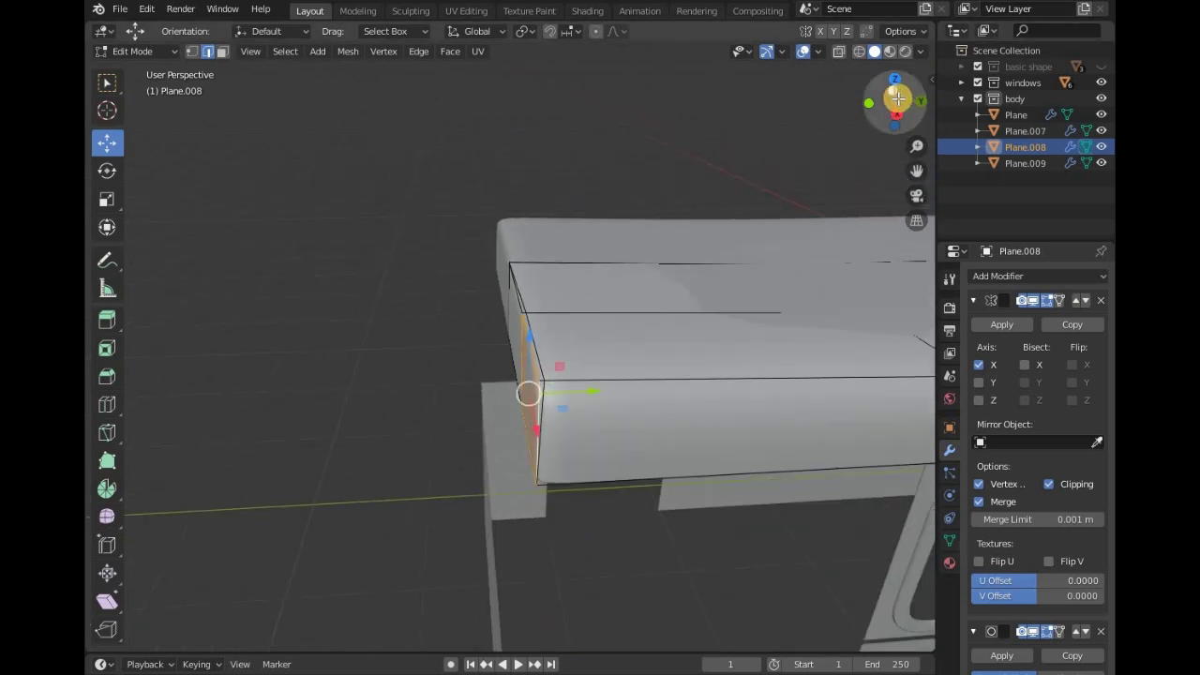
{"action": "left_click_drag", "start_coordinate": [884, 107], "coordinate": [895, 103]}
{"action": "mouse_move", "coordinate": [116, 66]}
{"action": "middle_mouse_down"}
{"action": "mouse_move", "coordinate": [118, 41]}
{"action": "mouse_move", "coordinate": [737, 233]}
{"action": "mouse_move", "coordinate": [684, 153]}
{"action": "middle_mouse_up"}
Open the roof mesh for editing in right-side view with X-ray enabled.
{"action": "key", "text": "Tab"}
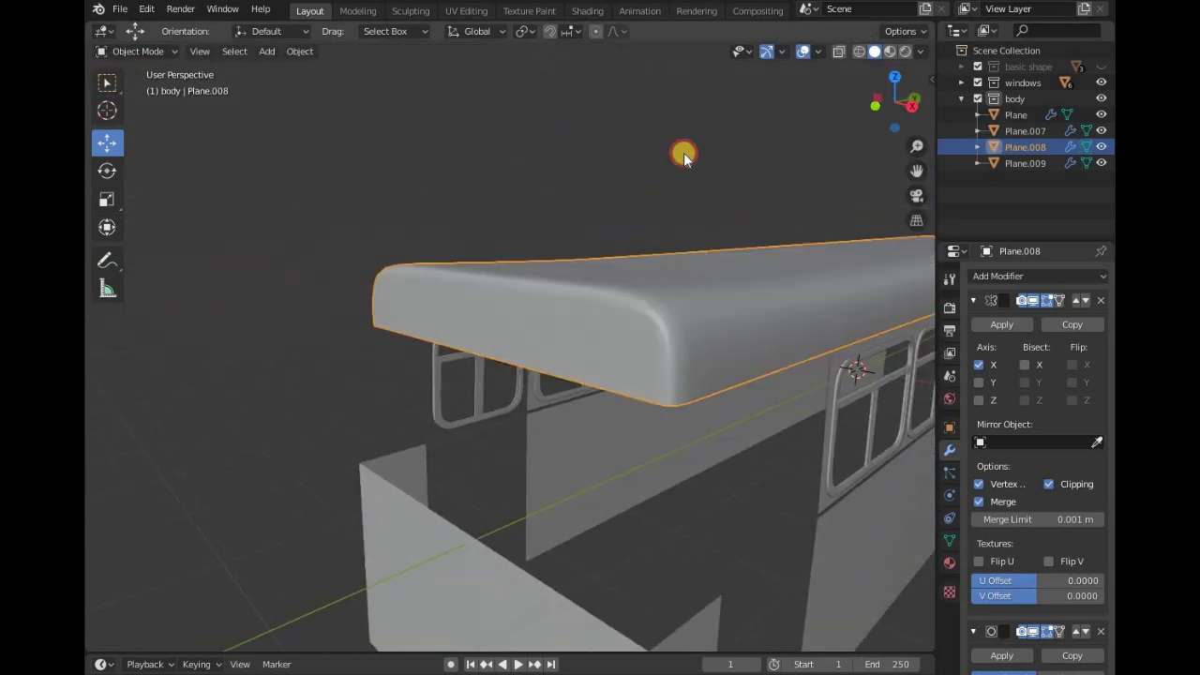
{"action": "left_click", "coordinate": [686, 154]}
{"action": "scroll", "coordinate": [687, 160], "scroll_direction": "down", "scroll_amount": 4}
{"action": "left_click_drag", "start_coordinate": [881, 103], "coordinate": [876, 89]}
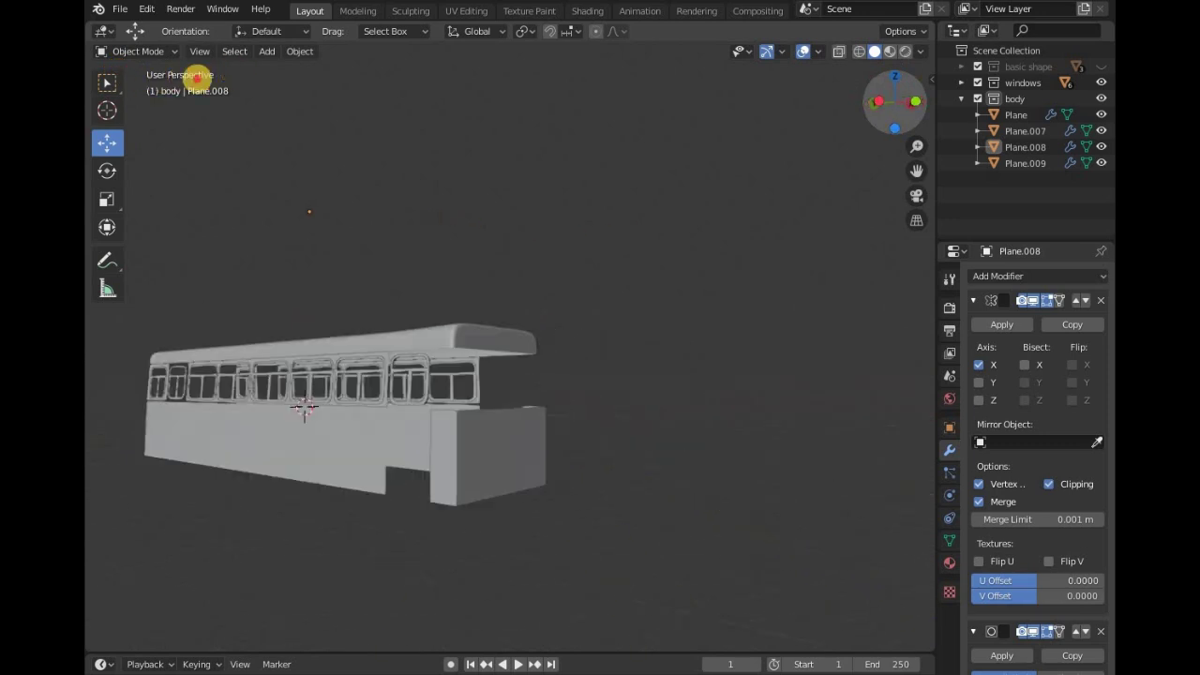
{"action": "left_click", "coordinate": [544, 343]}
{"action": "key", "text": "Tab"}
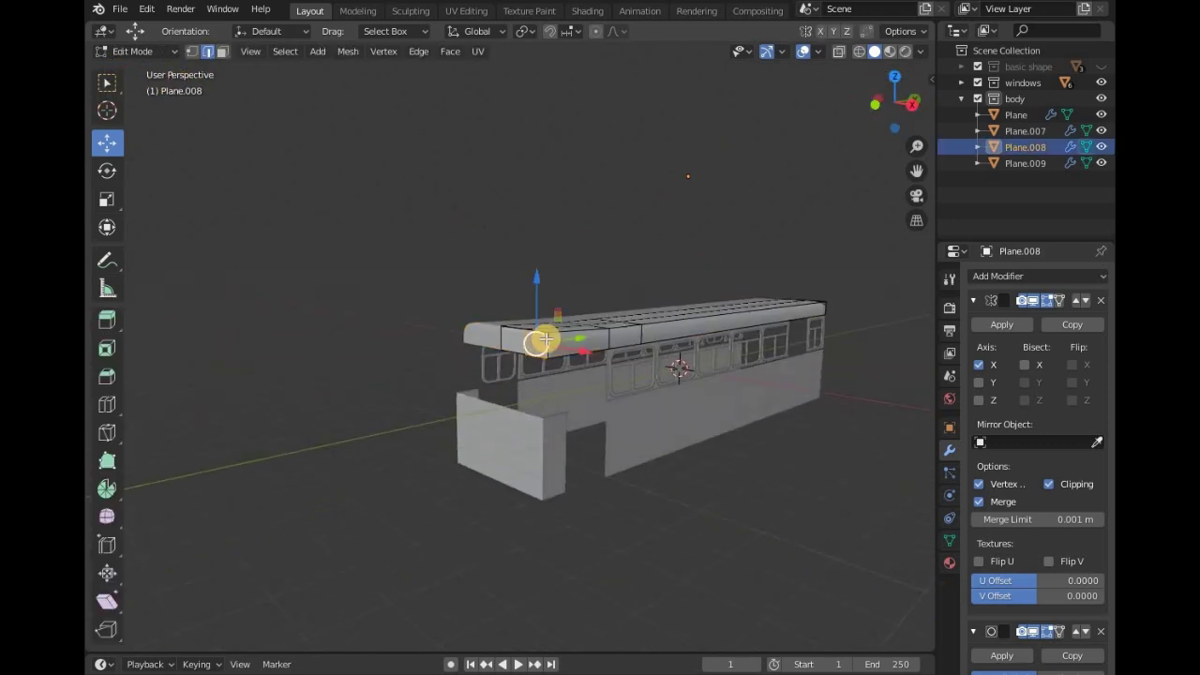
{"action": "key", "text": "KP_Decimal"}
{"action": "key", "text": "KP_3"}
{"action": "scroll", "coordinate": [535, 346], "scroll_direction": "up", "scroll_amount": 4}
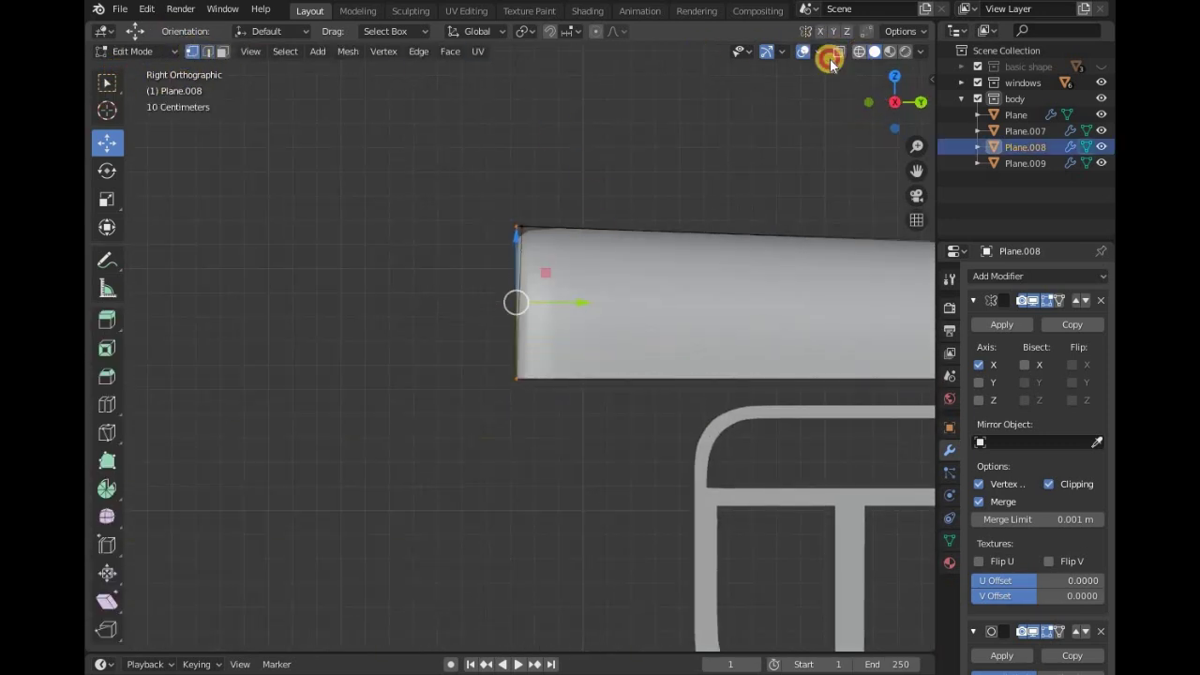
{"action": "left_click", "coordinate": [830, 59]}
{"action": "scroll", "coordinate": [609, 418], "scroll_direction": "down", "scroll_amount": 6}
Pull the roof's front vertices back flush above the lower block, then disable X-ray.
{"action": "mouse_move", "coordinate": [572, 331]}
{"action": "left_mouse_down"}
{"action": "mouse_move", "coordinate": [538, 333]}
{"action": "mouse_move", "coordinate": [522, 309]}
{"action": "mouse_move", "coordinate": [538, 310]}
{"action": "left_mouse_up"}
{"action": "scroll", "coordinate": [525, 323], "scroll_direction": "up", "scroll_amount": 5}
{"action": "scroll", "coordinate": [440, 380], "scroll_direction": "down", "scroll_amount": 5}
{"action": "scroll", "coordinate": [439, 380], "scroll_direction": "up", "scroll_amount": 5}
{"action": "key", "text": "Tab"}
{"action": "key", "text": "alt+a"}
{"action": "scroll", "coordinate": [592, 346], "scroll_direction": "down", "scroll_amount": 2}
{"action": "left_click", "coordinate": [877, 52]}
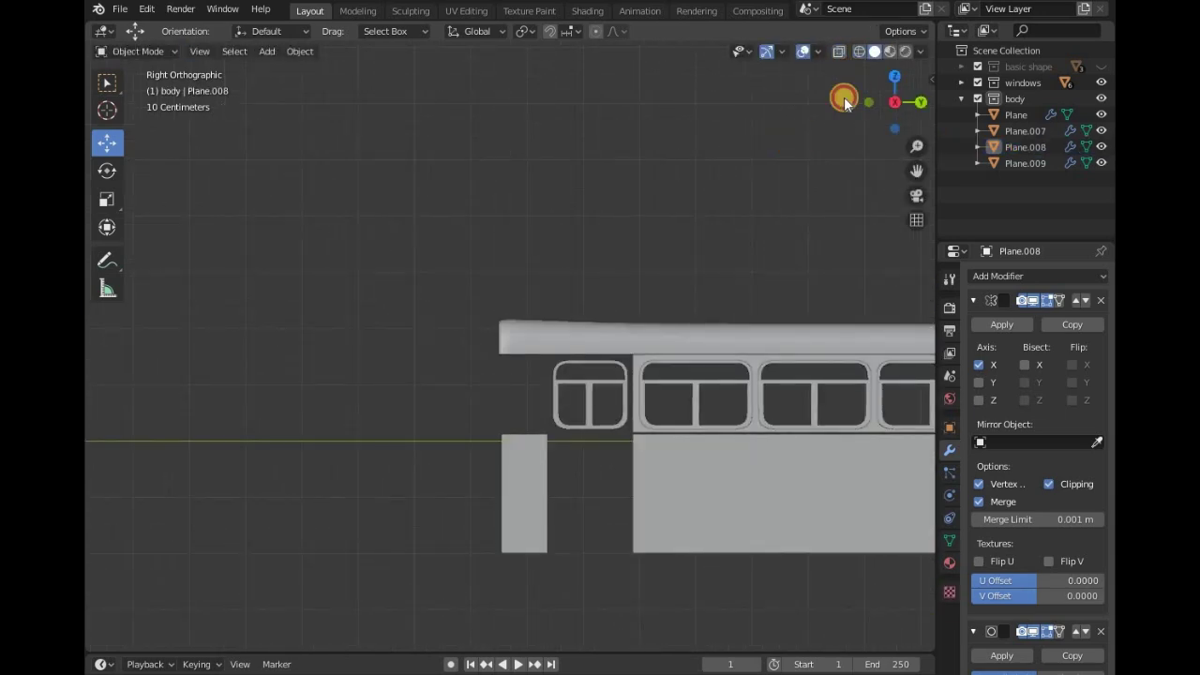
{"action": "mouse_move", "coordinate": [843, 102]}
{"action": "left_mouse_down"}
{"action": "mouse_move", "coordinate": [117, 93]}
{"action": "mouse_move", "coordinate": [872, 95]}
{"action": "mouse_move", "coordinate": [894, 77]}
{"action": "mouse_move", "coordinate": [785, 319]}
{"action": "left_mouse_up"}
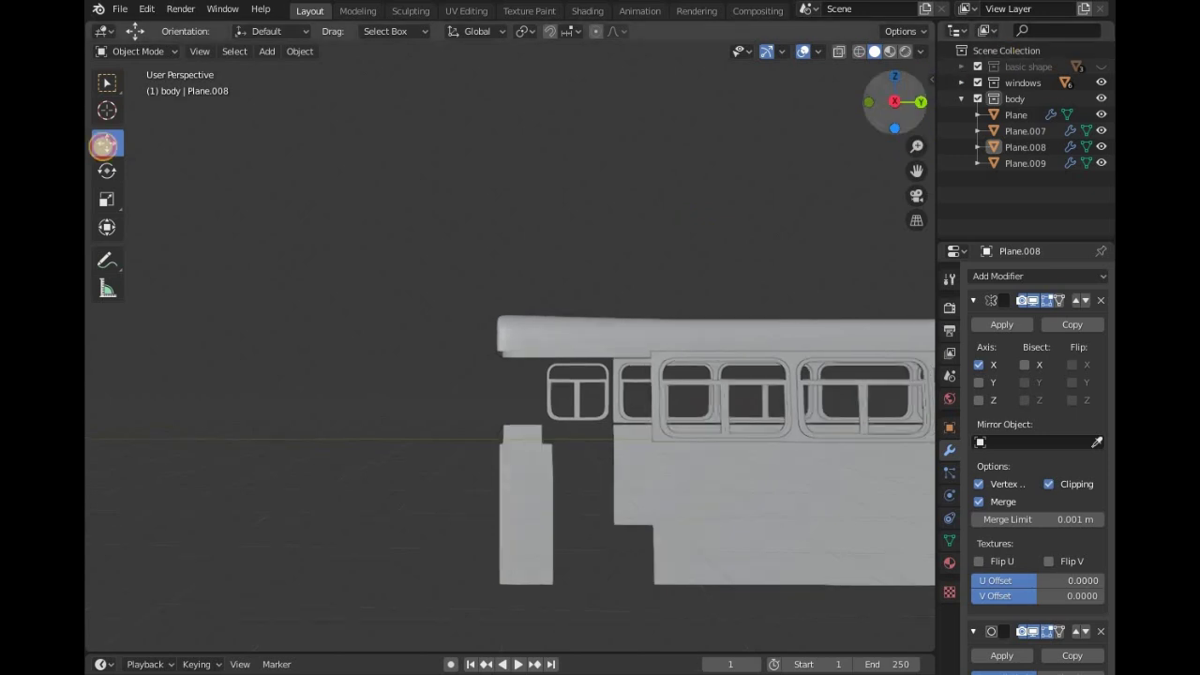
Add a Subdivision Surface modifier at viewport level 3 to the lower front block Plane.009.
{"action": "left_click", "coordinate": [539, 489]}
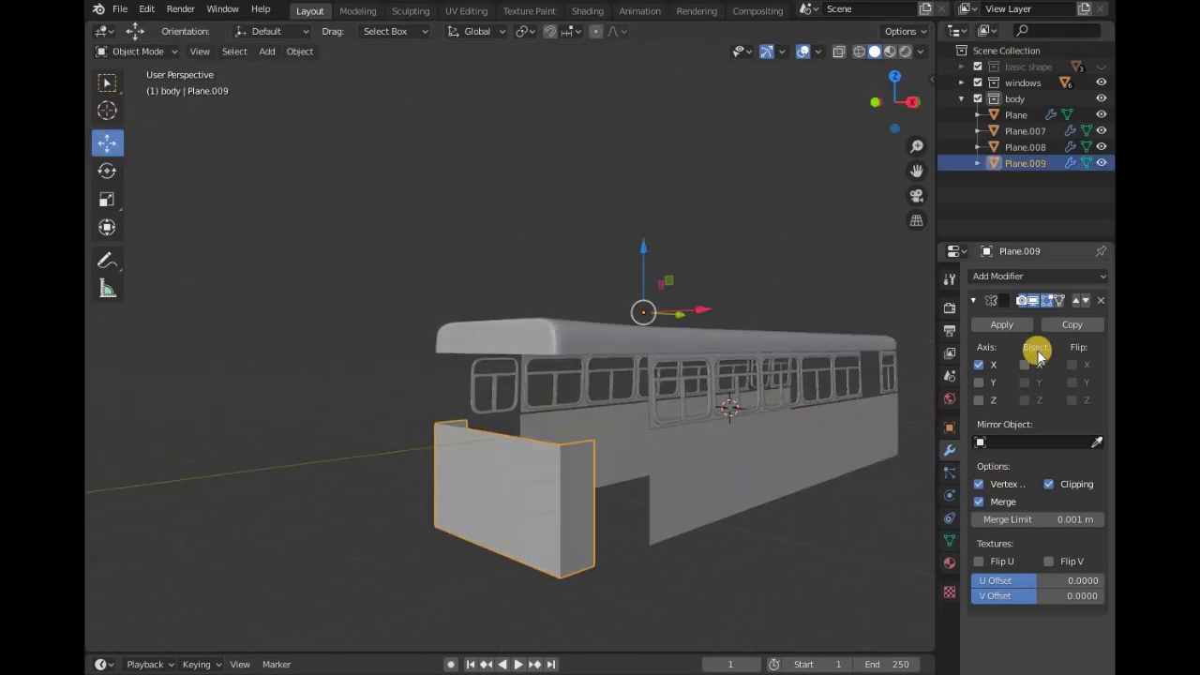
{"action": "left_click", "coordinate": [1018, 276]}
{"action": "left_click", "coordinate": [808, 544]}
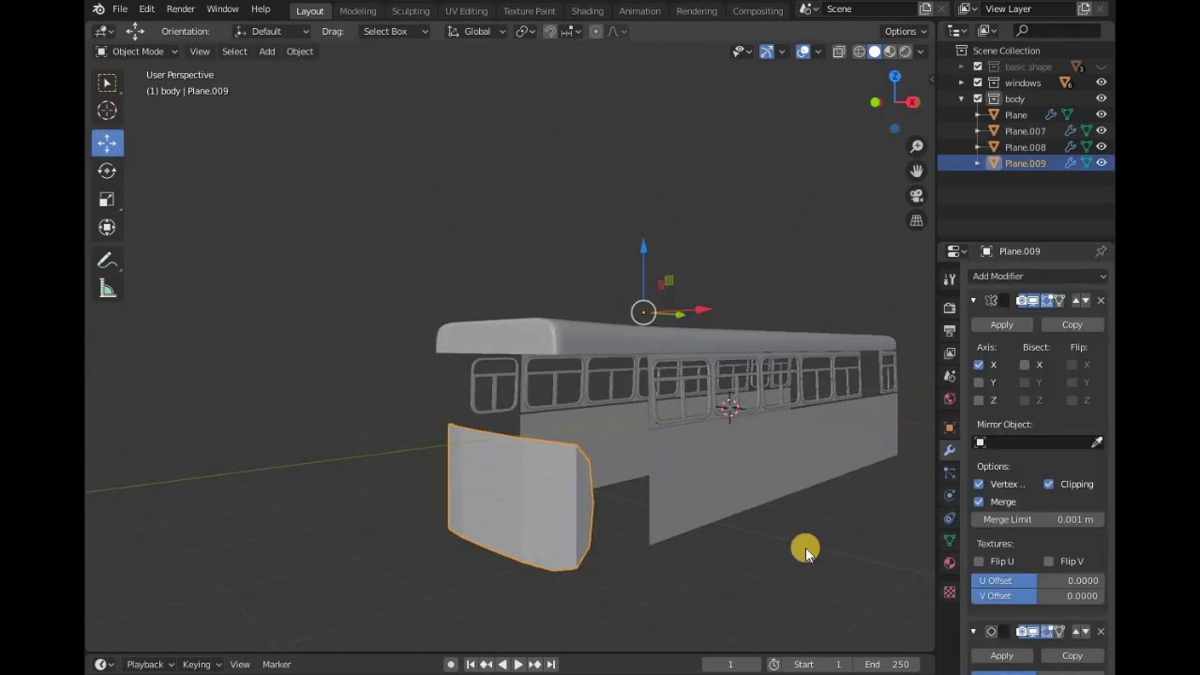
{"action": "scroll", "coordinate": [1034, 647], "scroll_direction": "down", "scroll_amount": 2}
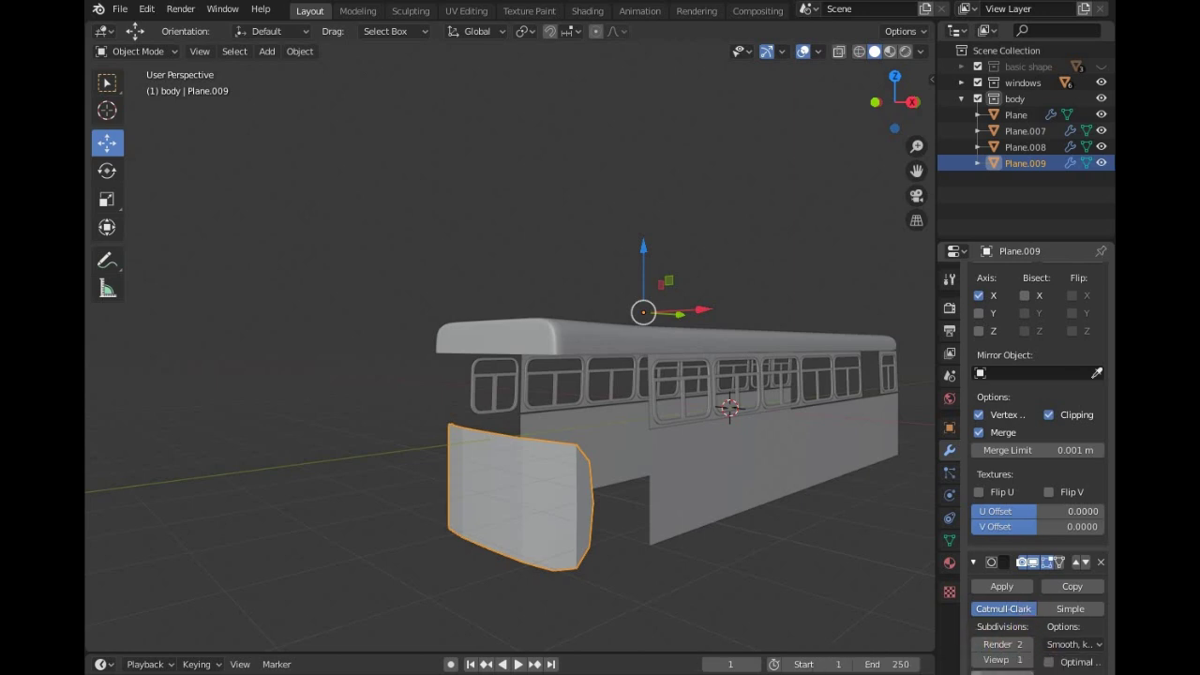
Apply Shade Smooth to the lower front panel.
{"action": "scroll", "coordinate": [695, 501], "scroll_direction": "up", "scroll_amount": 1}
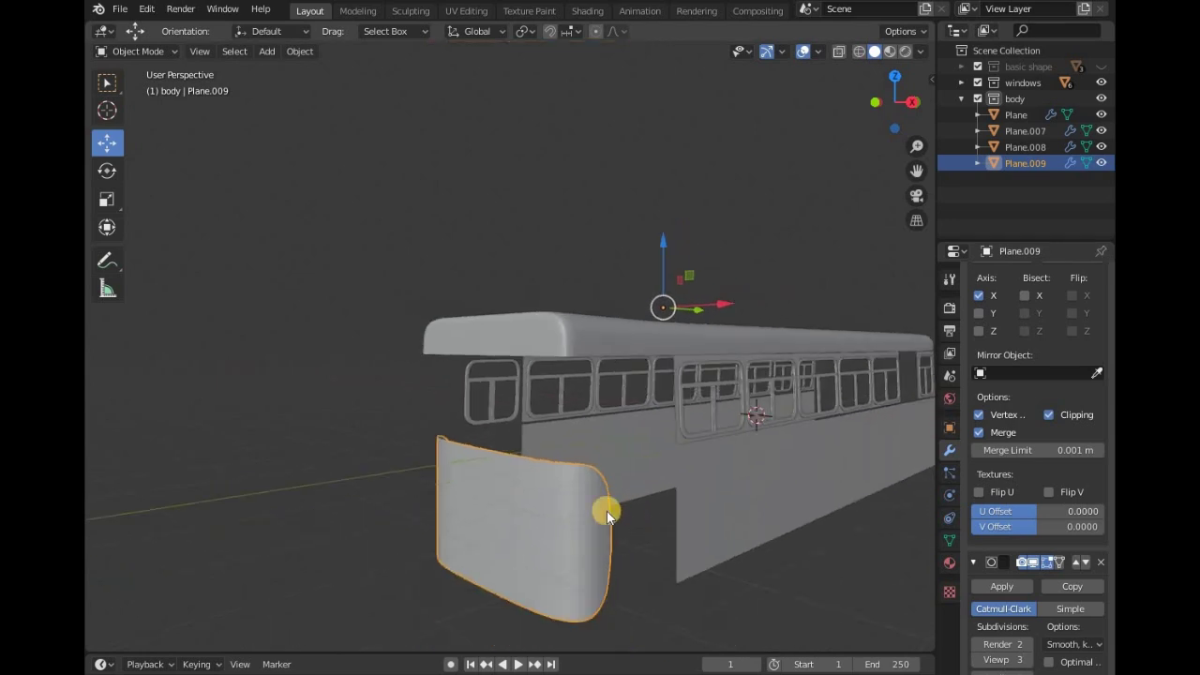
{"action": "right_click", "coordinate": [548, 448]}
{"action": "left_click", "coordinate": [548, 448]}
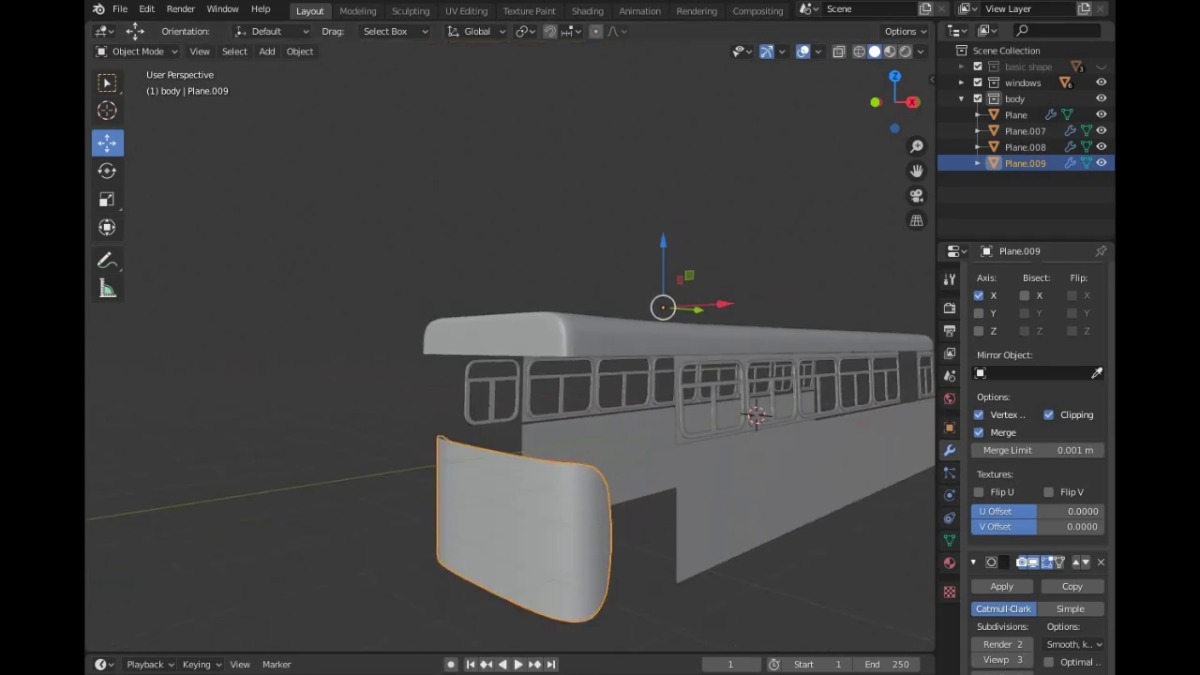
Loop Cut a vertical edge loop near the lower front panel's right side.
{"action": "key", "text": "KP_1"}
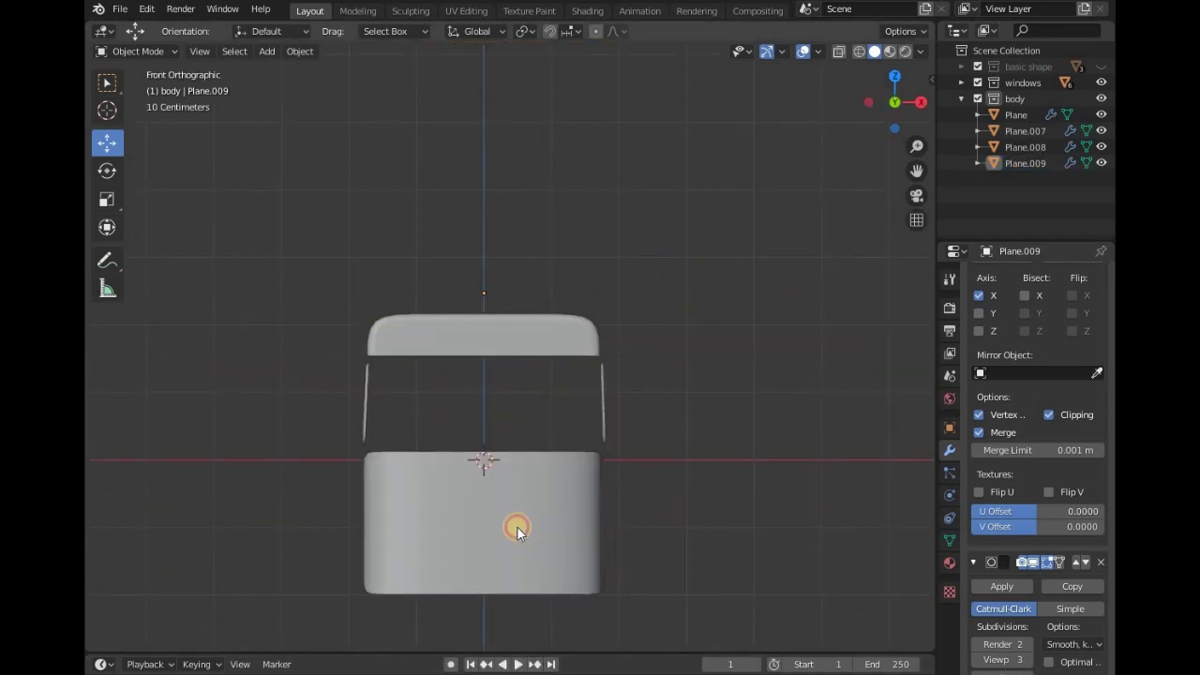
{"action": "left_click", "coordinate": [516, 525]}
{"action": "key", "text": "Tab"}
{"action": "left_click", "coordinate": [113, 408]}
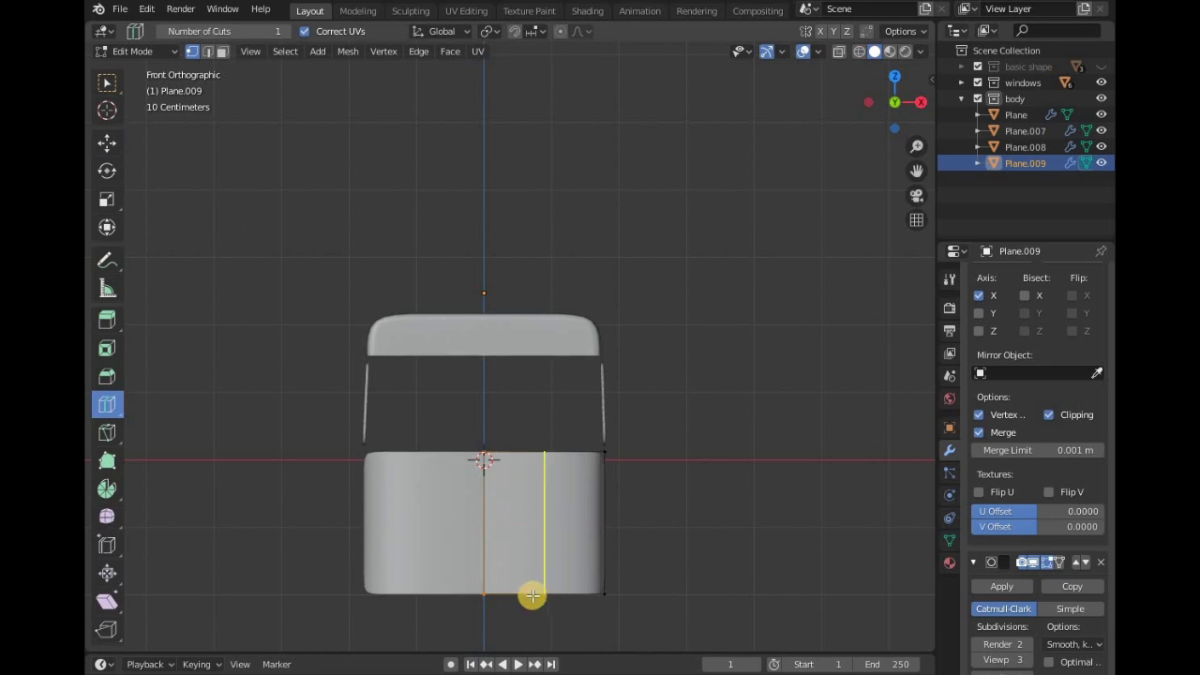
{"action": "left_click_drag", "start_coordinate": [531, 596], "coordinate": [561, 611]}
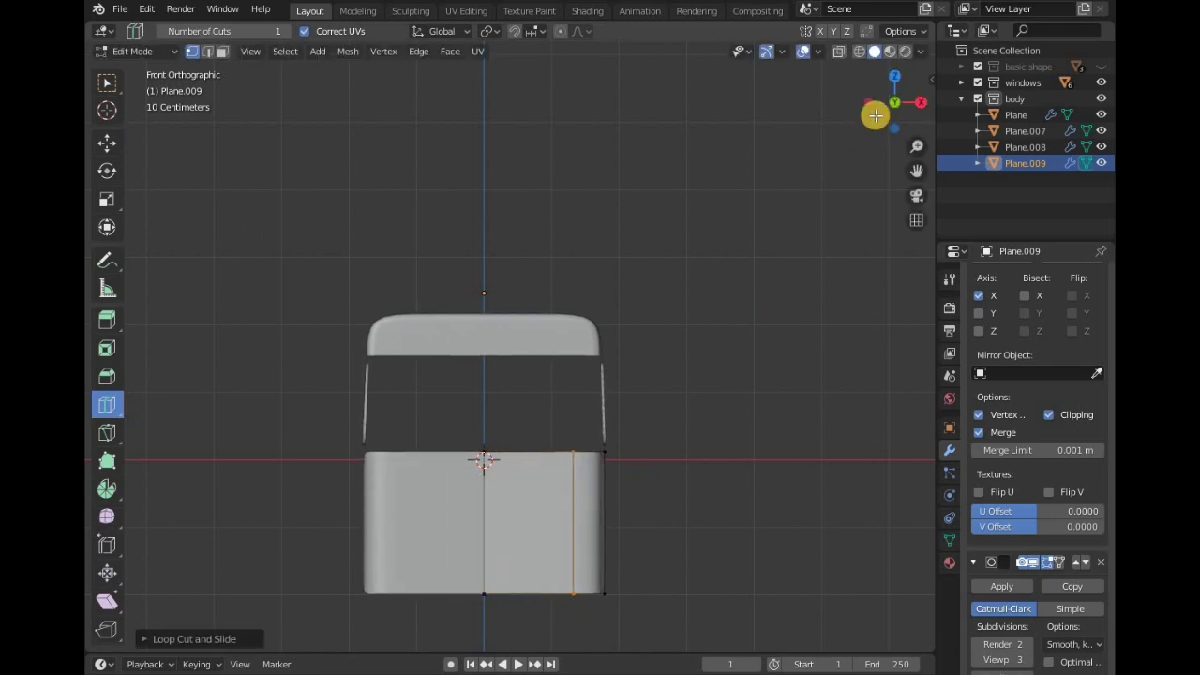
{"action": "left_click_drag", "start_coordinate": [872, 113], "coordinate": [884, 113]}
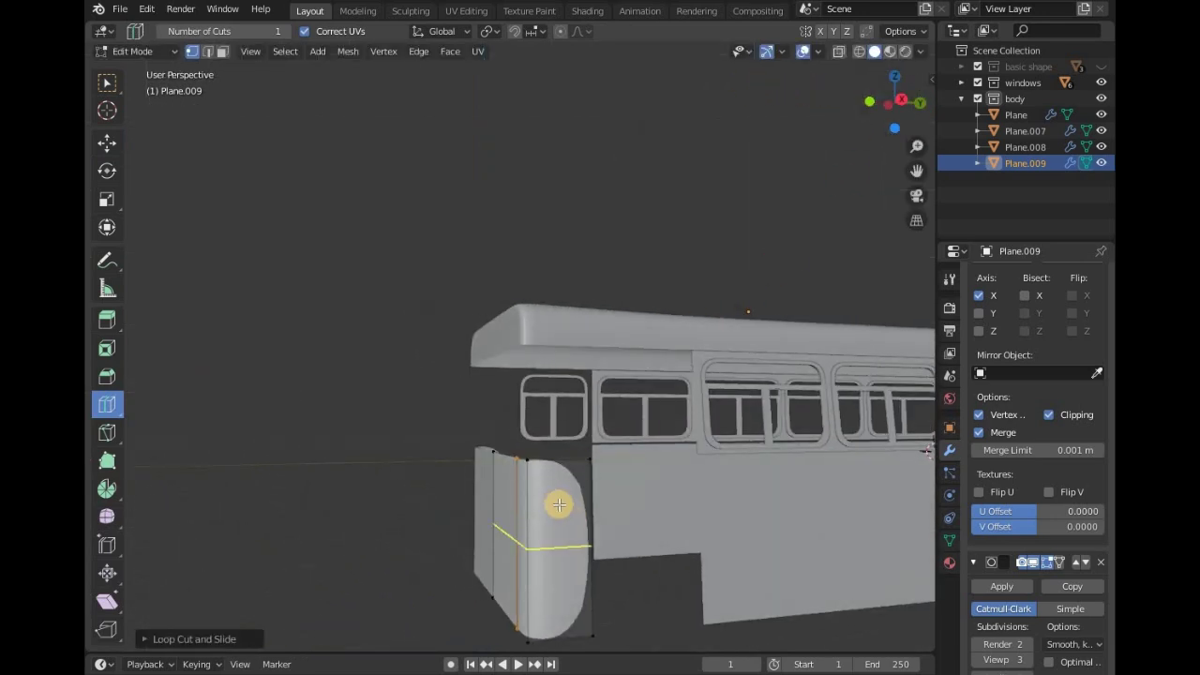
{"action": "left_click_drag", "start_coordinate": [557, 454], "coordinate": [621, 455]}
{"action": "left_click_drag", "start_coordinate": [891, 103], "coordinate": [155, 122]}
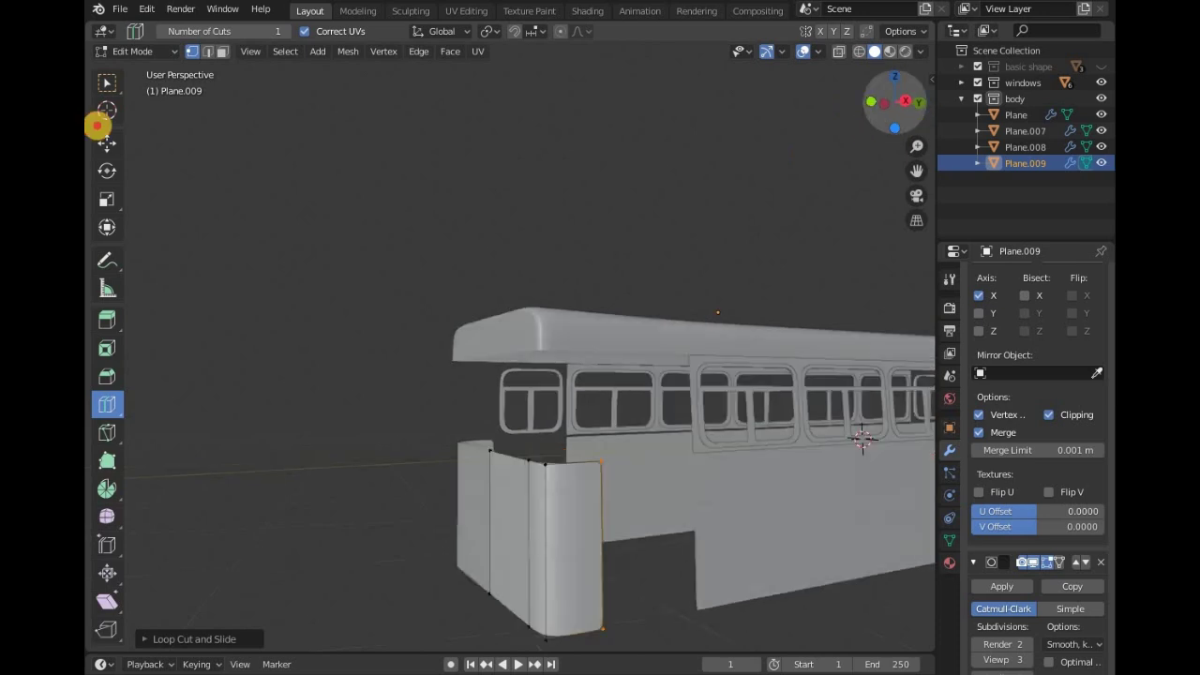
Nudge the lower panel's front edge about 0.018 m.
{"action": "key", "text": "Tab"}
{"action": "mouse_move", "coordinate": [861, 114]}
{"action": "left_mouse_down"}
{"action": "mouse_move", "coordinate": [834, 73]}
{"action": "mouse_move", "coordinate": [829, 183]}
{"action": "left_mouse_up"}
{"action": "scroll", "coordinate": [830, 183], "scroll_direction": "down", "scroll_amount": 3}
{"action": "left_click_drag", "start_coordinate": [891, 140], "coordinate": [94, 134]}
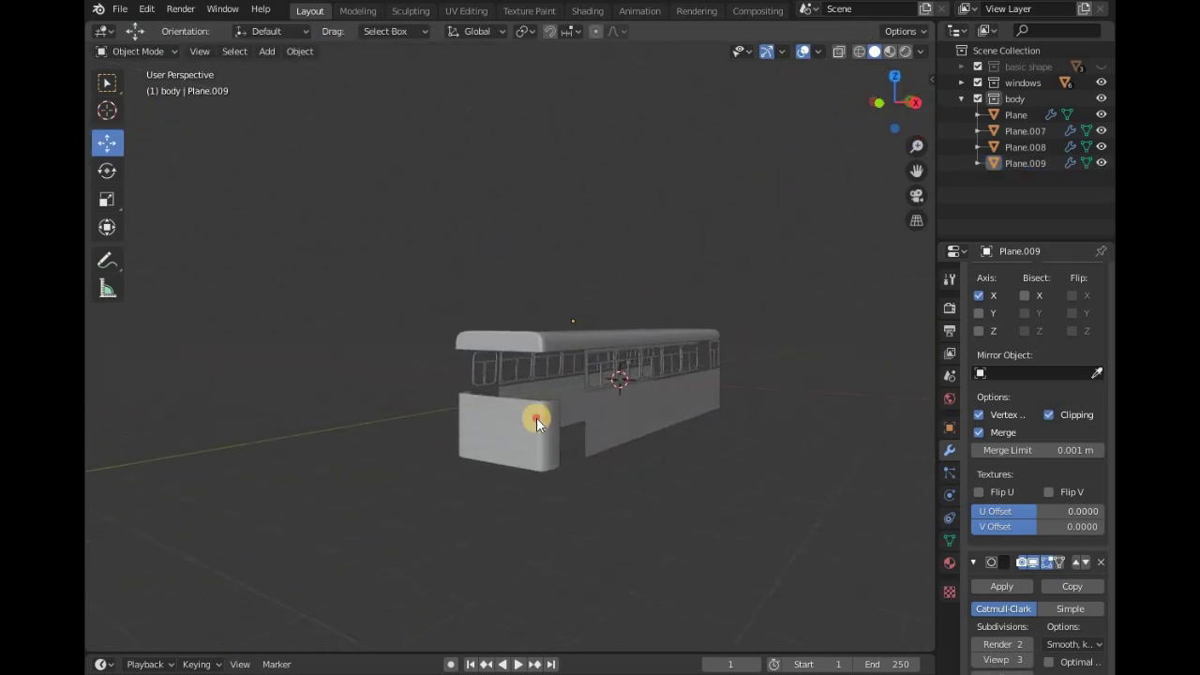
{"action": "key", "text": "Tab"}
{"action": "scroll", "coordinate": [535, 417], "scroll_direction": "up", "scroll_amount": 2}
{"action": "left_click", "coordinate": [551, 466]}
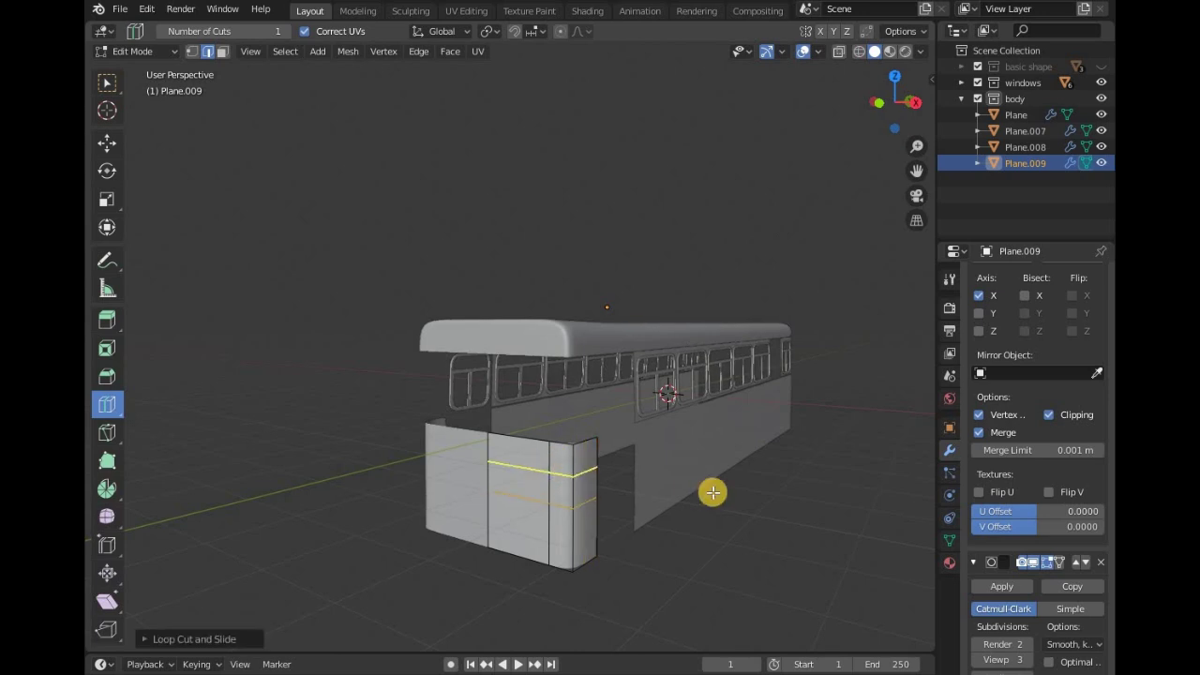
{"action": "key", "text": "ctrl+z"}
{"action": "key", "text": "shift+space"}
{"action": "key", "text": "g"}
{"action": "left_click_drag", "start_coordinate": [573, 496], "coordinate": [597, 514]}
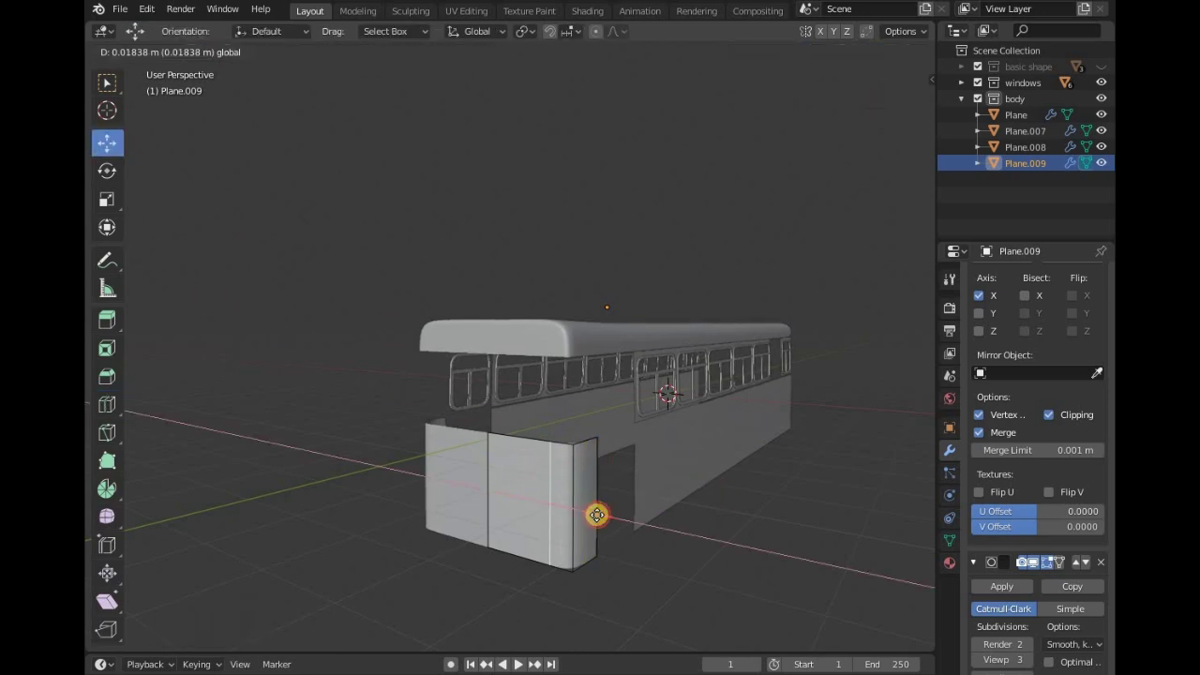
{"action": "left_click", "coordinate": [650, 525]}
{"action": "key", "text": "Tab"}
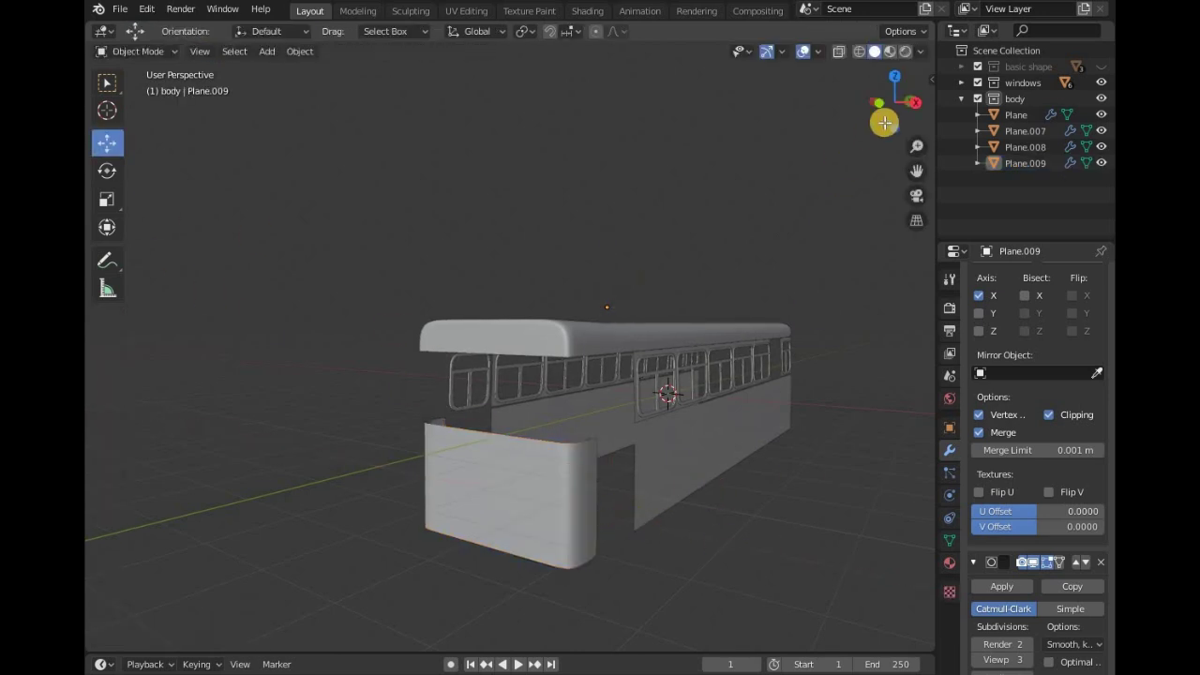
Duplicate the lower front panel as Plane.010 and raise it above on Z.
{"action": "mouse_move", "coordinate": [884, 118]}
{"action": "left_mouse_down"}
{"action": "mouse_move", "coordinate": [98, 108]}
{"action": "mouse_move", "coordinate": [812, 179]}
{"action": "left_mouse_up"}
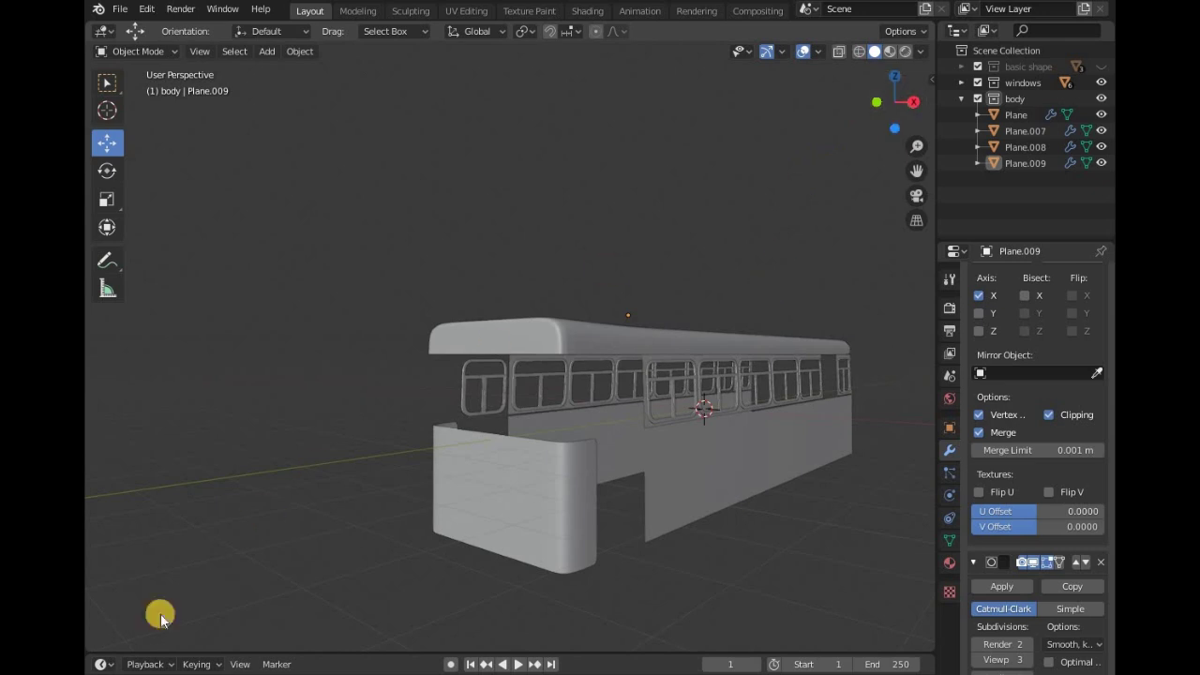
{"action": "left_click", "coordinate": [444, 484]}
{"action": "key", "text": "shift+d"}
{"action": "right_click", "coordinate": [445, 485]}
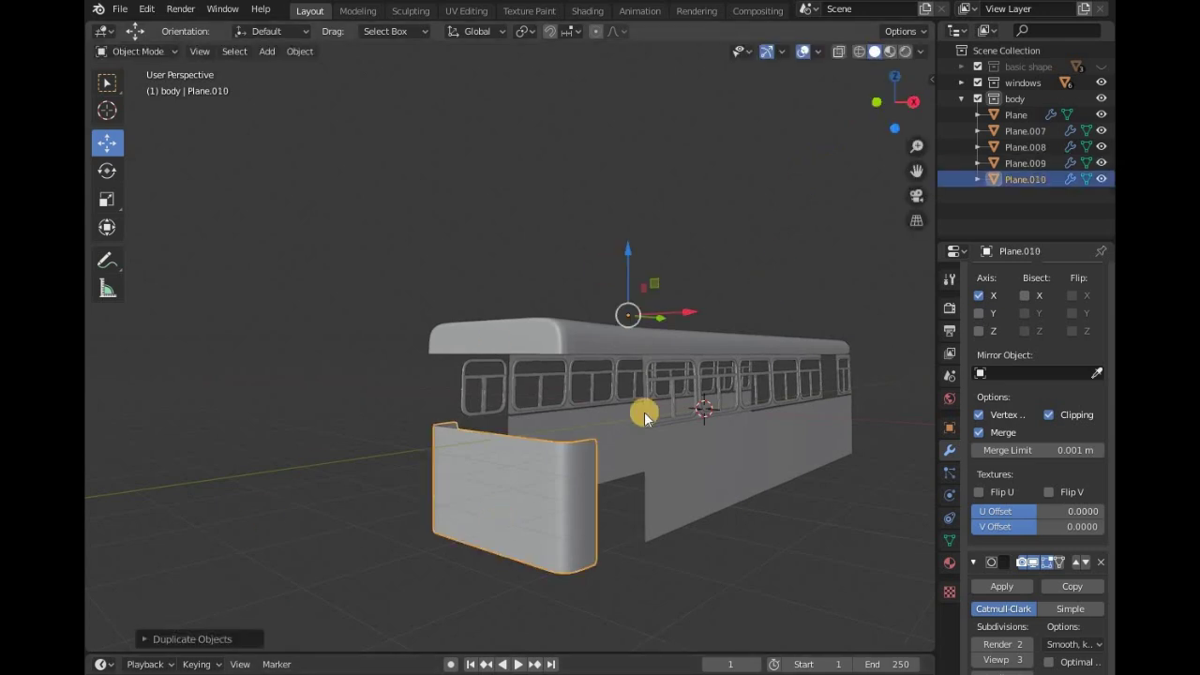
{"action": "left_click_drag", "start_coordinate": [622, 259], "coordinate": [626, 184]}
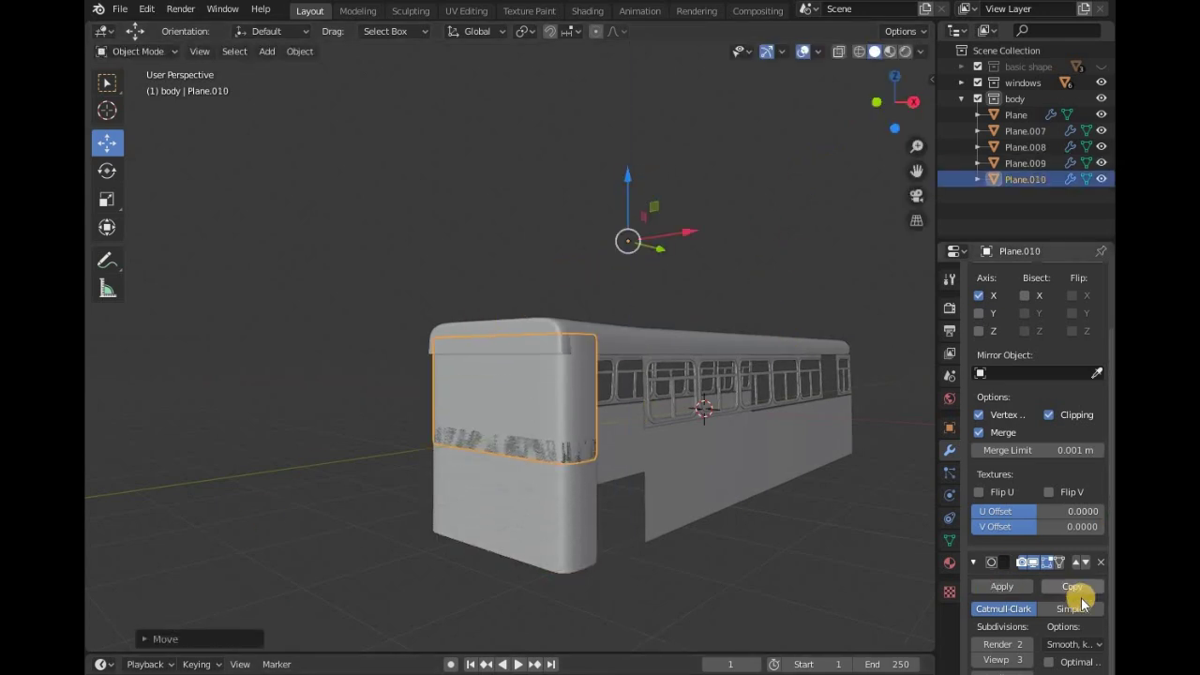
{"action": "scroll", "coordinate": [1078, 600], "scroll_direction": "up", "scroll_amount": 3}
Apply Shade Flat to the duplicated upper panel Plane.010 and start editing its mesh.
{"action": "right_click", "coordinate": [549, 378]}
{"action": "left_click", "coordinate": [536, 403]}
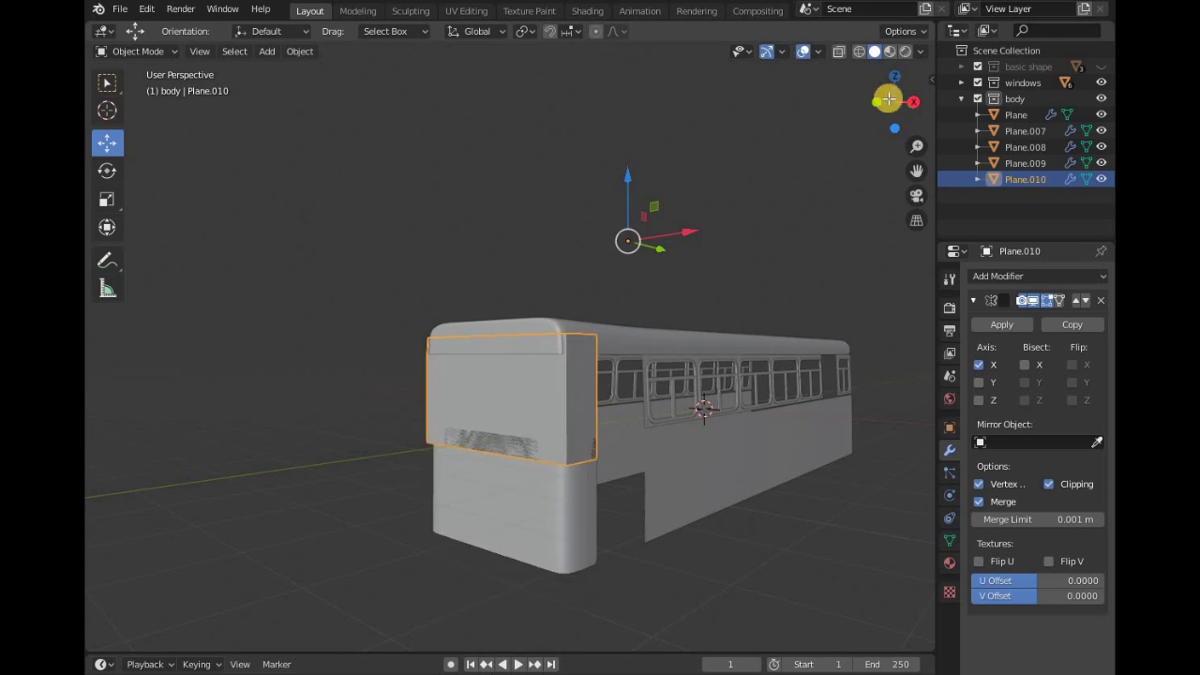
{"action": "left_click_drag", "start_coordinate": [883, 99], "coordinate": [740, 209]}
{"action": "key", "text": "Tab"}
{"action": "mouse_move", "coordinate": [886, 101]}
{"action": "left_mouse_down"}
{"action": "mouse_move", "coordinate": [895, 108]}
{"action": "mouse_move", "coordinate": [666, 343]}
{"action": "left_mouse_up"}
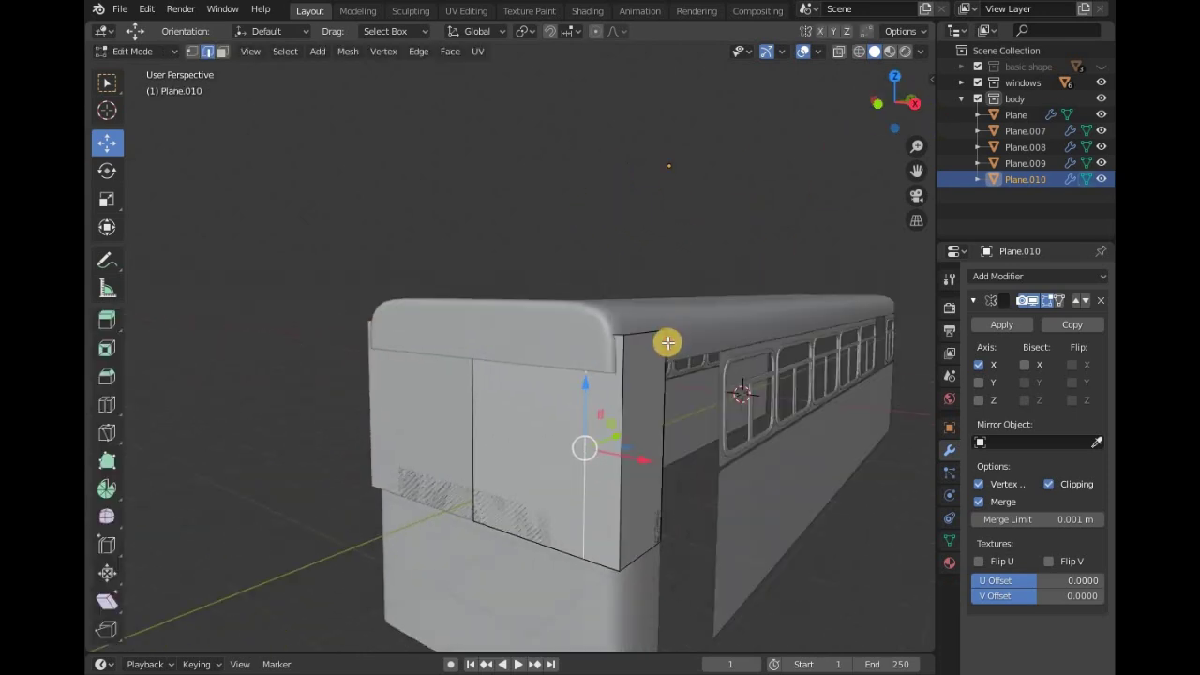
Delete the side face at the upper panel's front corner in face select mode.
{"action": "left_click", "coordinate": [222, 51]}
{"action": "left_click", "coordinate": [644, 386]}
{"action": "key", "text": "x"}
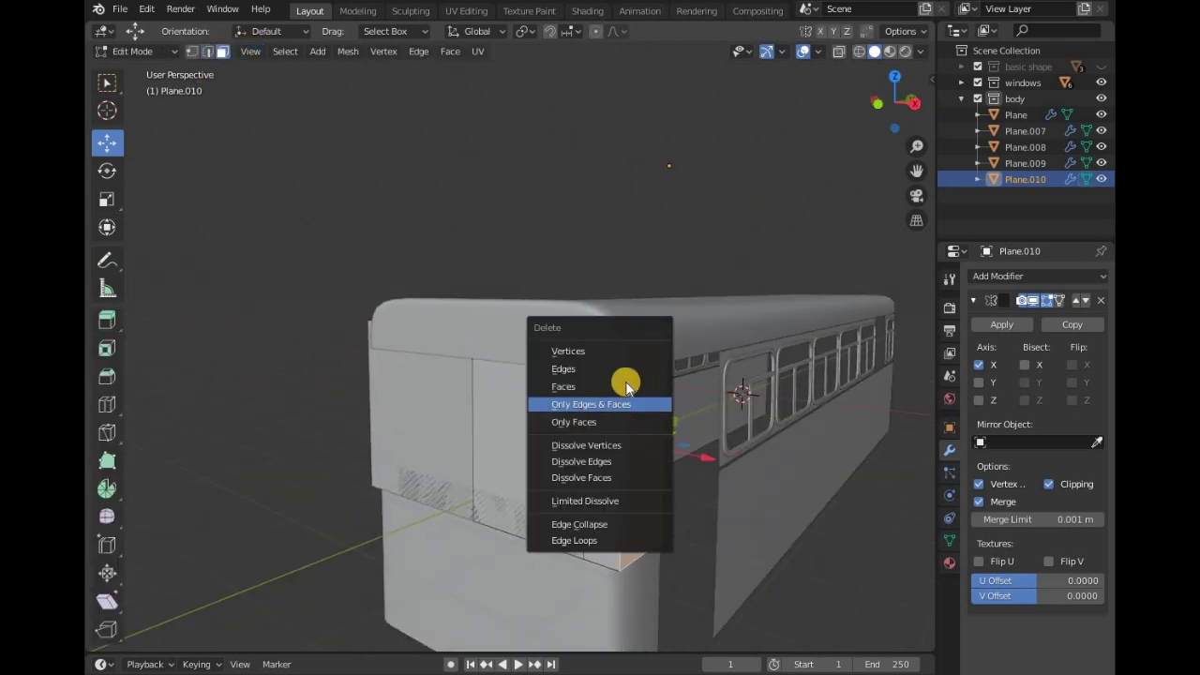
{"action": "key", "text": "Escape"}
{"action": "key", "text": "x"}
{"action": "left_click", "coordinate": [594, 402]}
In right-side X-ray wireframe view, box-select and delete more upper panel faces.
{"action": "left_click", "coordinate": [914, 103]}
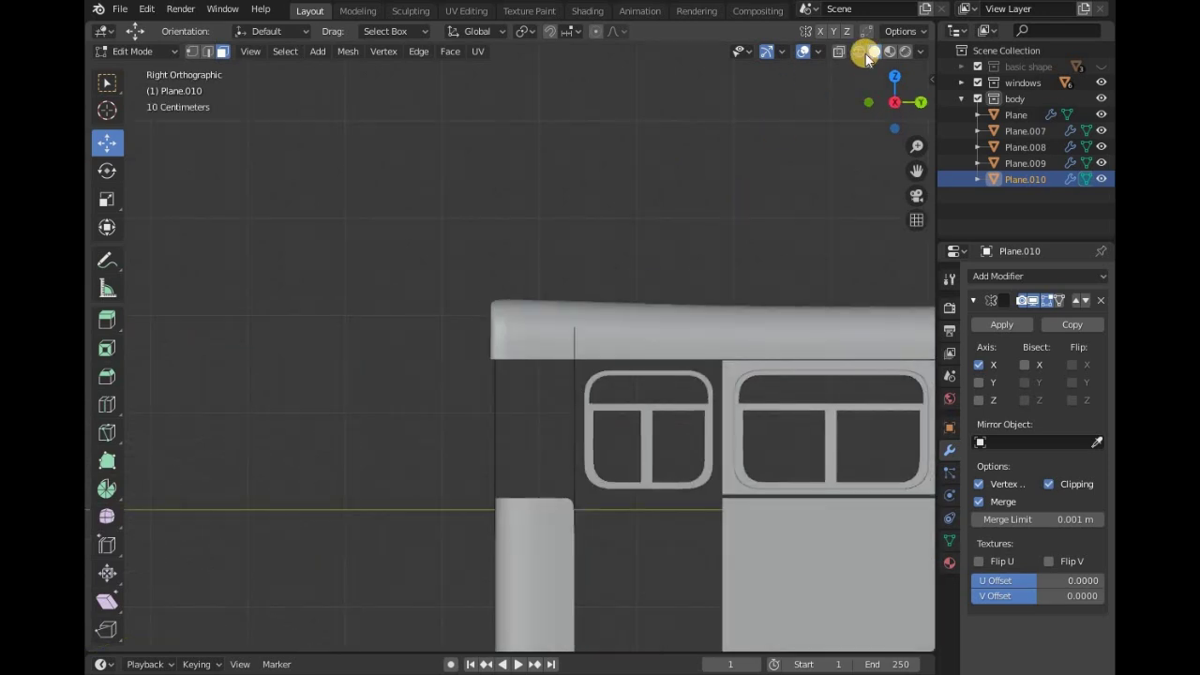
{"action": "left_click", "coordinate": [858, 51]}
{"action": "left_click_drag", "start_coordinate": [566, 273], "coordinate": [738, 665]}
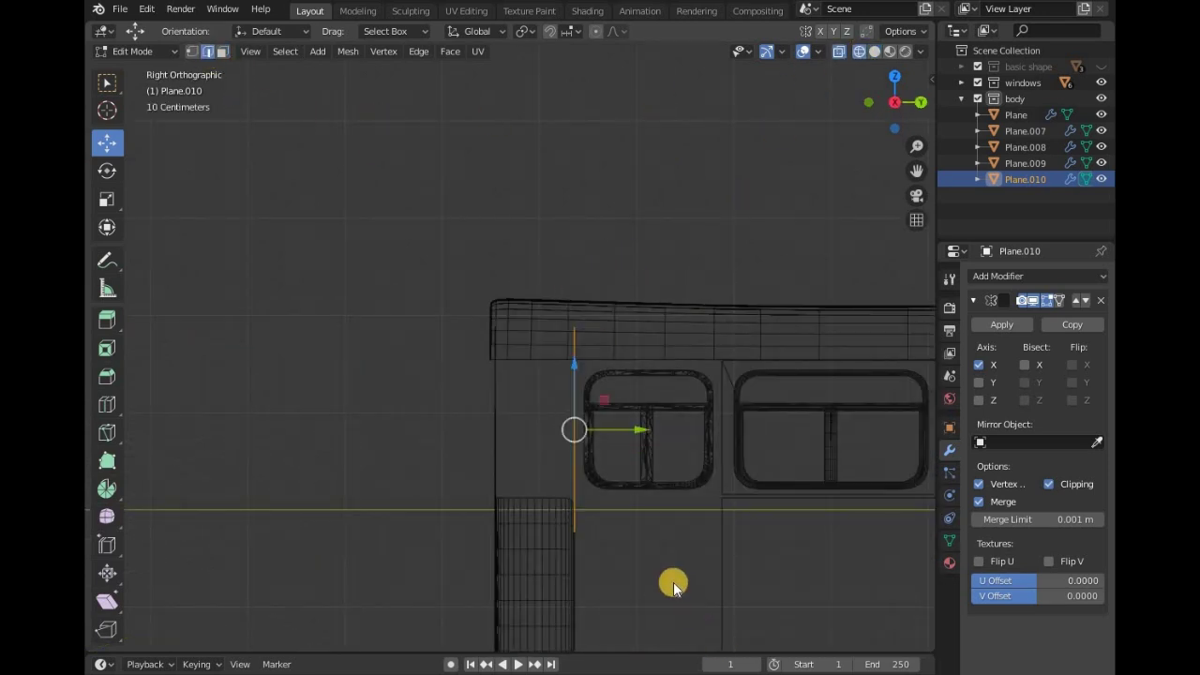
{"action": "key", "text": "x"}
{"action": "left_click", "coordinate": [653, 543]}
{"action": "left_click_drag", "start_coordinate": [556, 287], "coordinate": [707, 651]}
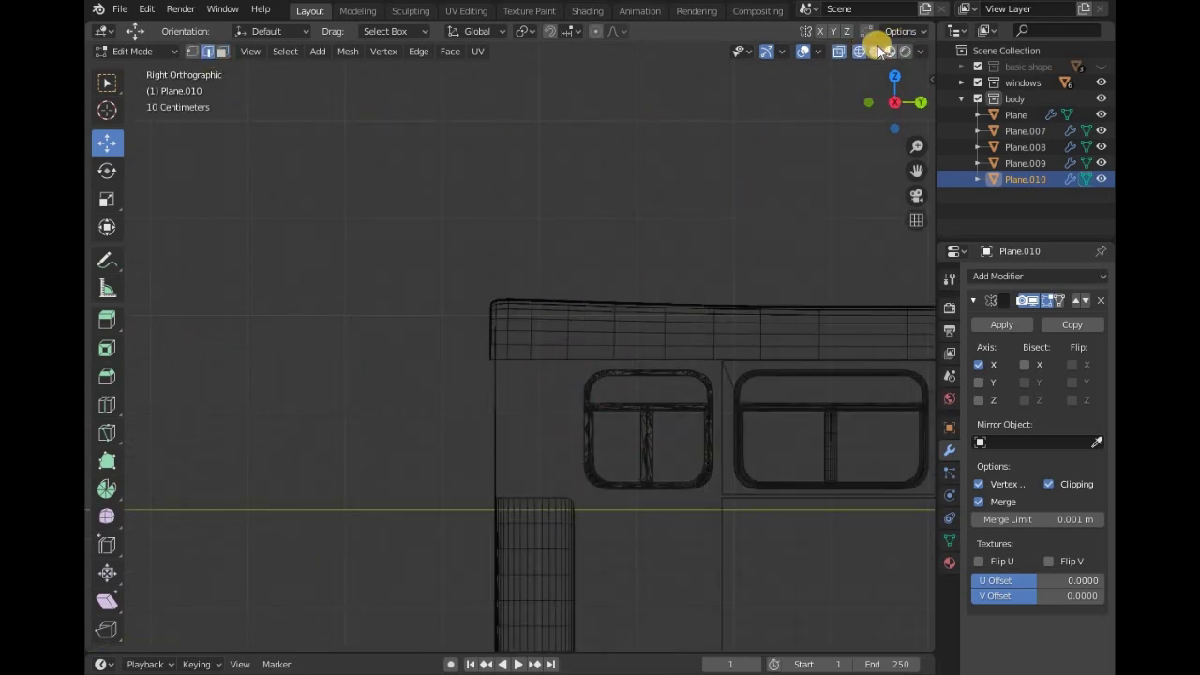
{"action": "left_click", "coordinate": [875, 50]}
Reselect the upper front panel's geometry in X-ray wireframe view.
{"action": "left_click_drag", "start_coordinate": [870, 113], "coordinate": [796, 238]}
{"action": "scroll", "coordinate": [796, 238], "scroll_direction": "up", "scroll_amount": 2}
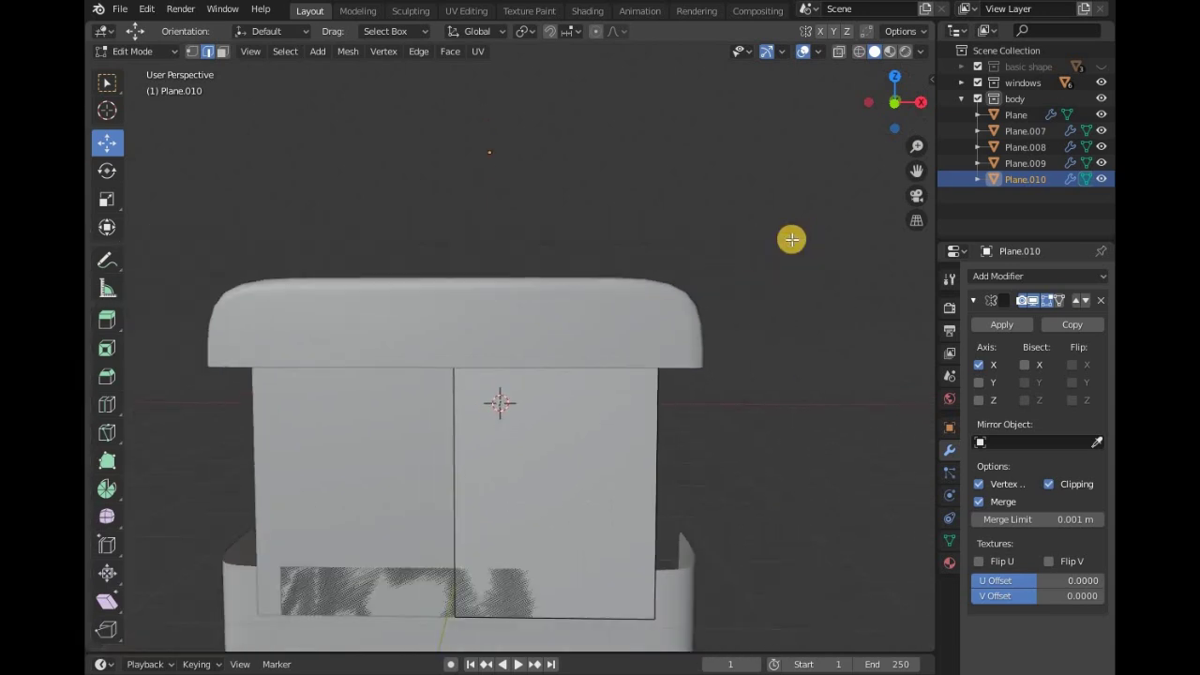
{"action": "scroll", "coordinate": [790, 238], "scroll_direction": "up", "scroll_amount": 1}
{"action": "scroll", "coordinate": [770, 550], "scroll_direction": "down", "scroll_amount": 3}
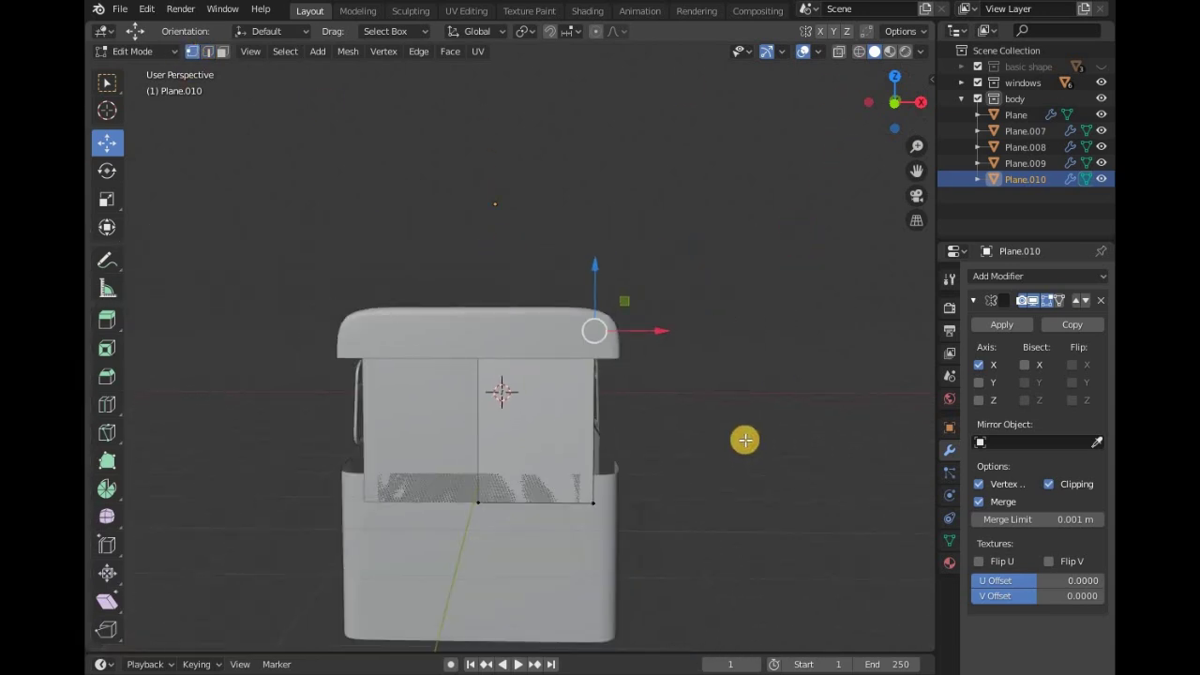
{"action": "left_click", "coordinate": [858, 51]}
{"action": "left_click_drag", "start_coordinate": [484, 246], "coordinate": [750, 631]}
{"action": "left_click_drag", "start_coordinate": [230, 297], "coordinate": [740, 591]}
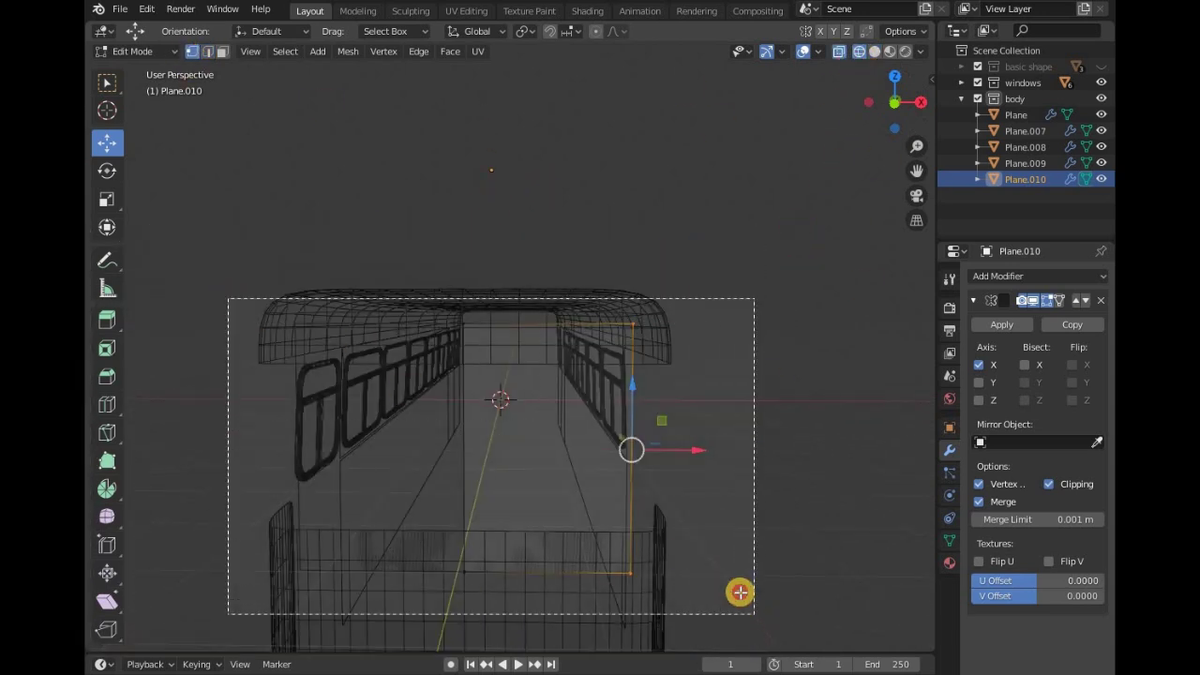
{"action": "left_click", "coordinate": [759, 483]}
{"action": "left_click", "coordinate": [874, 51]}
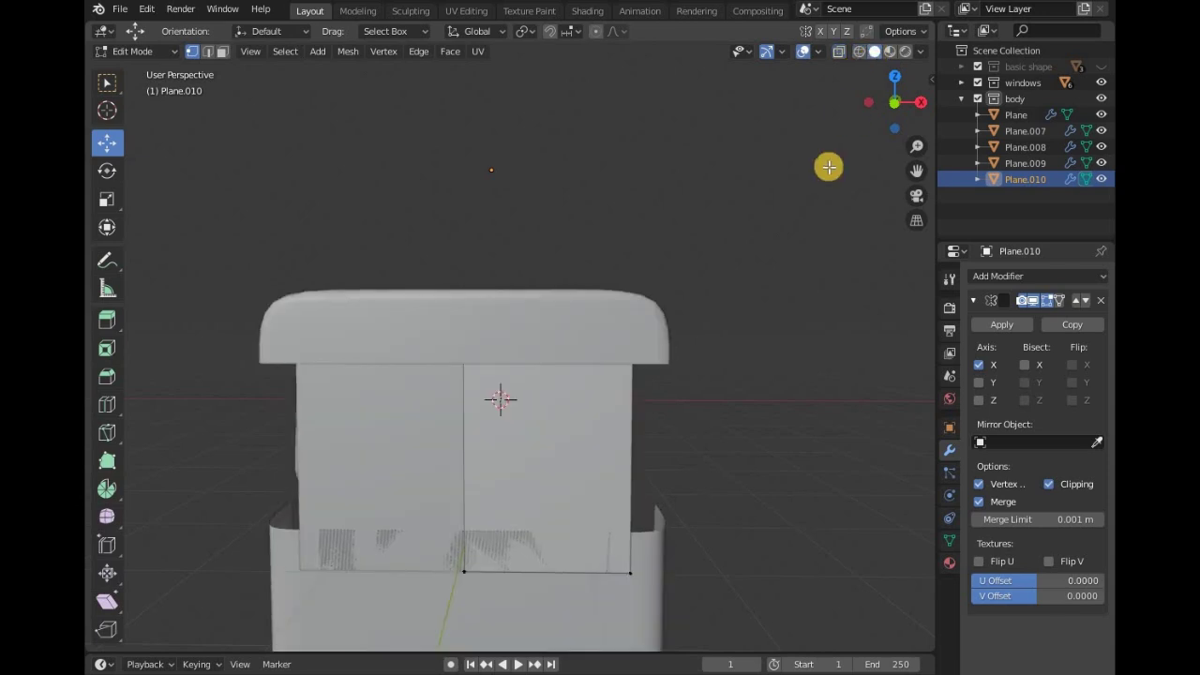
Move the upper panel's top edge on Z to just under the roof.
{"action": "key", "text": "KP_1"}
{"action": "scroll", "coordinate": [640, 353], "scroll_direction": "down", "scroll_amount": 1}
{"action": "left_click_drag", "start_coordinate": [542, 448], "coordinate": [562, 410]}
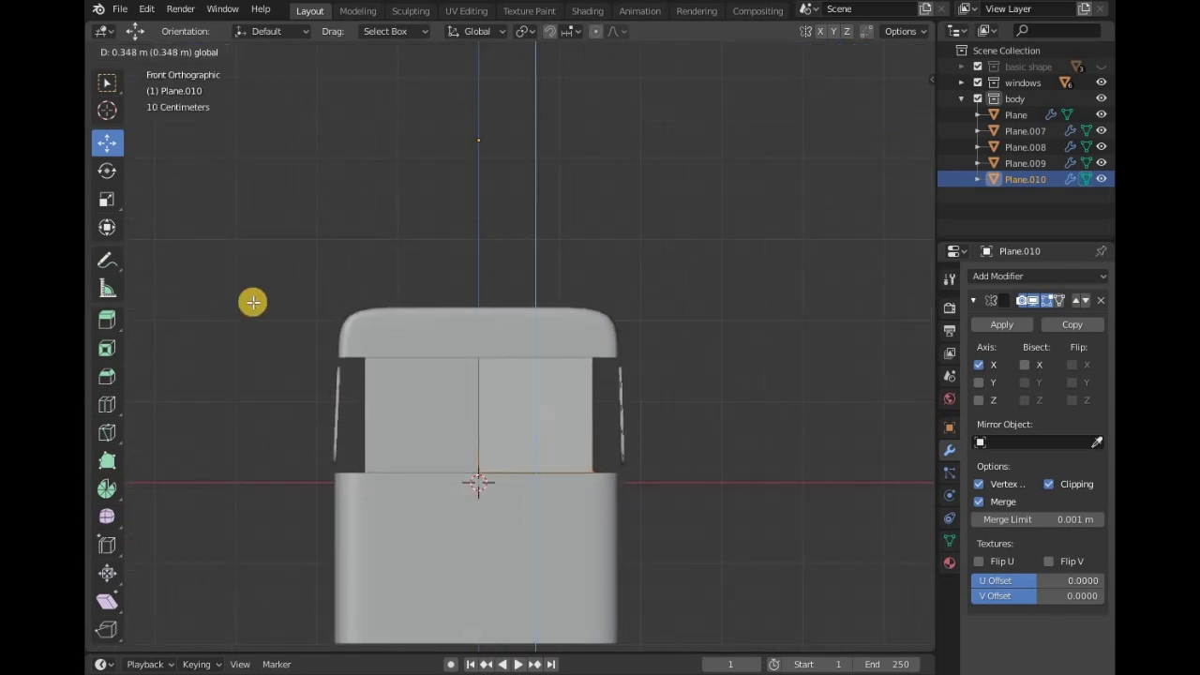
{"action": "left_click_drag", "start_coordinate": [262, 289], "coordinate": [679, 460]}
{"action": "left_click_drag", "start_coordinate": [533, 287], "coordinate": [551, 317]}
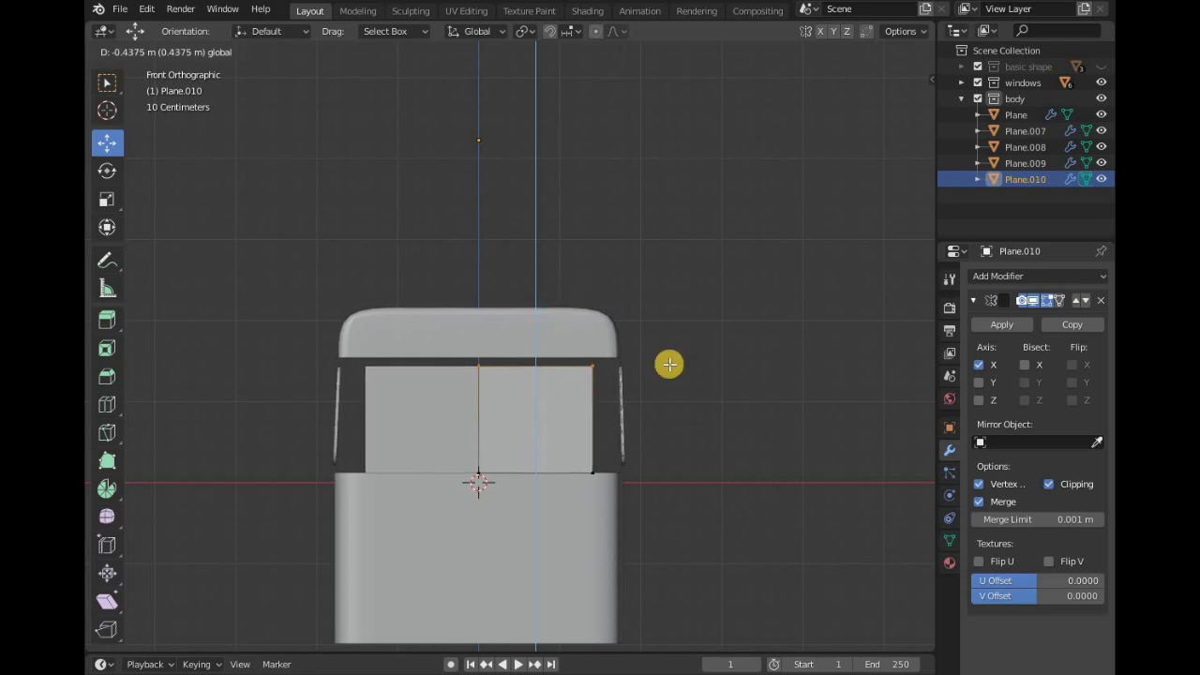
{"action": "scroll", "coordinate": [584, 335], "scroll_direction": "up", "scroll_amount": 4}
{"action": "mouse_move", "coordinate": [669, 364]}
{"action": "left_mouse_down"}
{"action": "mouse_move", "coordinate": [584, 334]}
{"action": "mouse_move", "coordinate": [645, 312]}
{"action": "mouse_move", "coordinate": [656, 328]}
{"action": "left_mouse_up"}
{"action": "scroll", "coordinate": [656, 328], "scroll_direction": "down", "scroll_amount": 5}
Lower the top edge of the lower front block Plane.009 slightly in side wireframe view.
{"action": "key", "text": "Tab"}
{"action": "left_click", "coordinate": [536, 501]}
{"action": "key", "text": "Tab"}
{"action": "key", "text": "KP_3"}
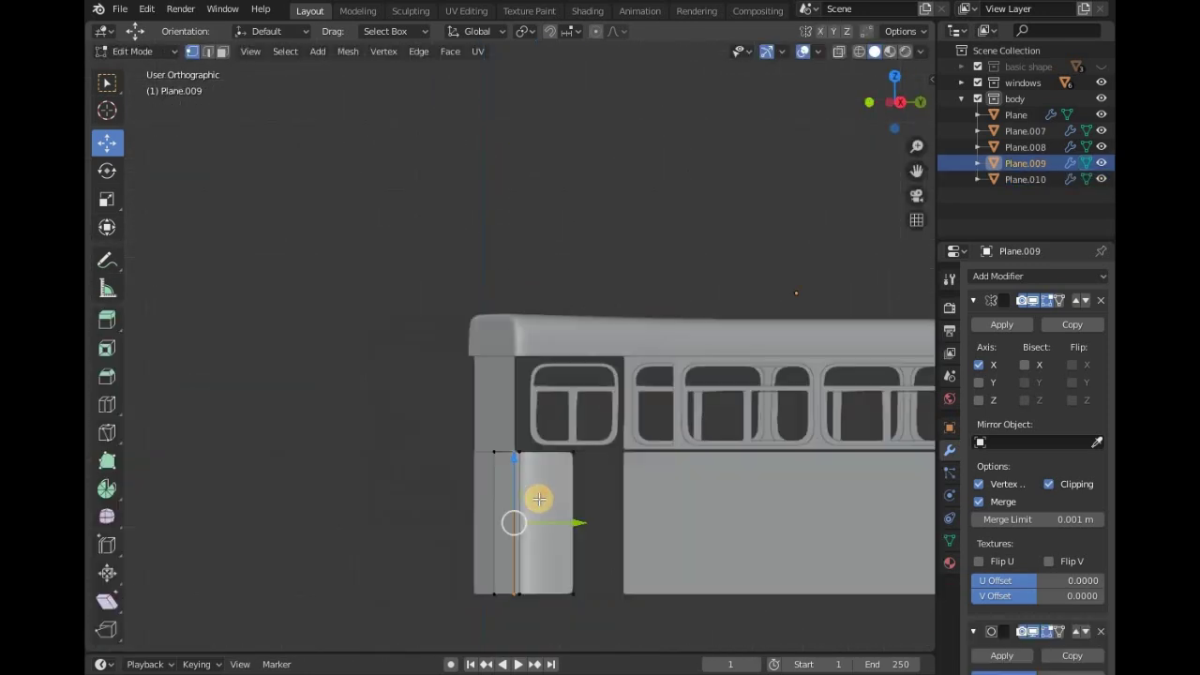
{"action": "left_click", "coordinate": [860, 52]}
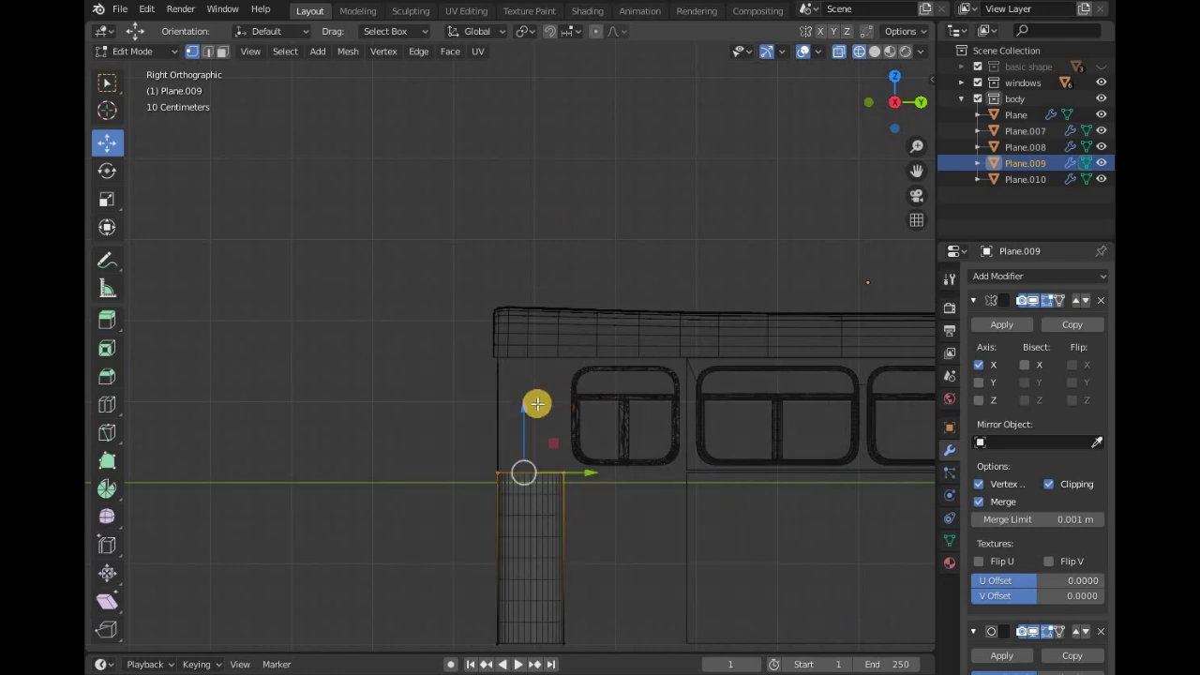
{"action": "left_click_drag", "start_coordinate": [536, 402], "coordinate": [518, 431]}
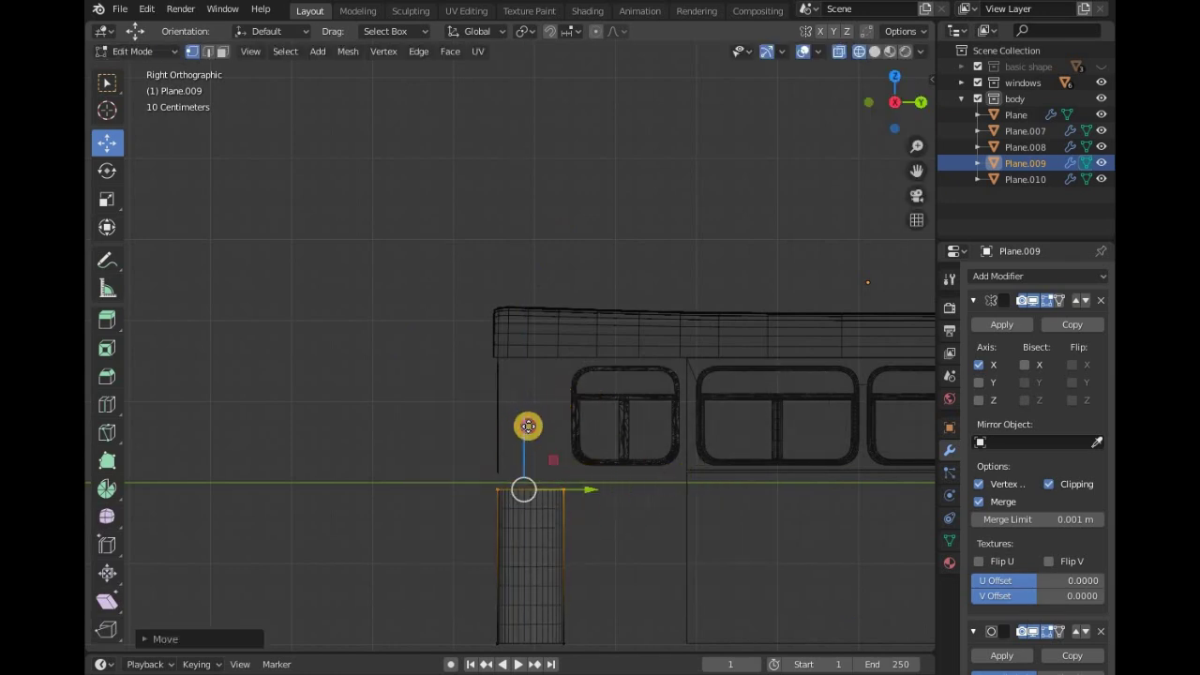
{"action": "left_click_drag", "start_coordinate": [527, 425], "coordinate": [526, 429]}
{"action": "left_click", "coordinate": [874, 50]}
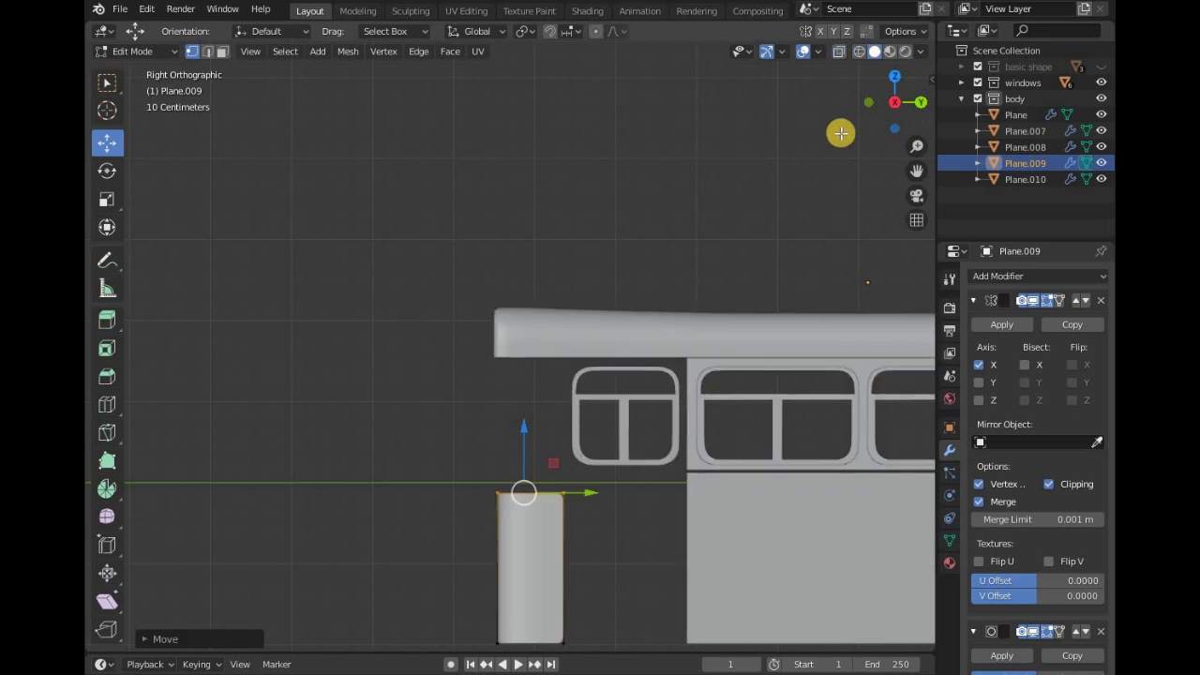
Pick the upper front panel Plane.010 for mesh editing in front view.
{"action": "middle_click_drag", "start_coordinate": [559, 269], "coordinate": [611, 429], "text": "alt"}
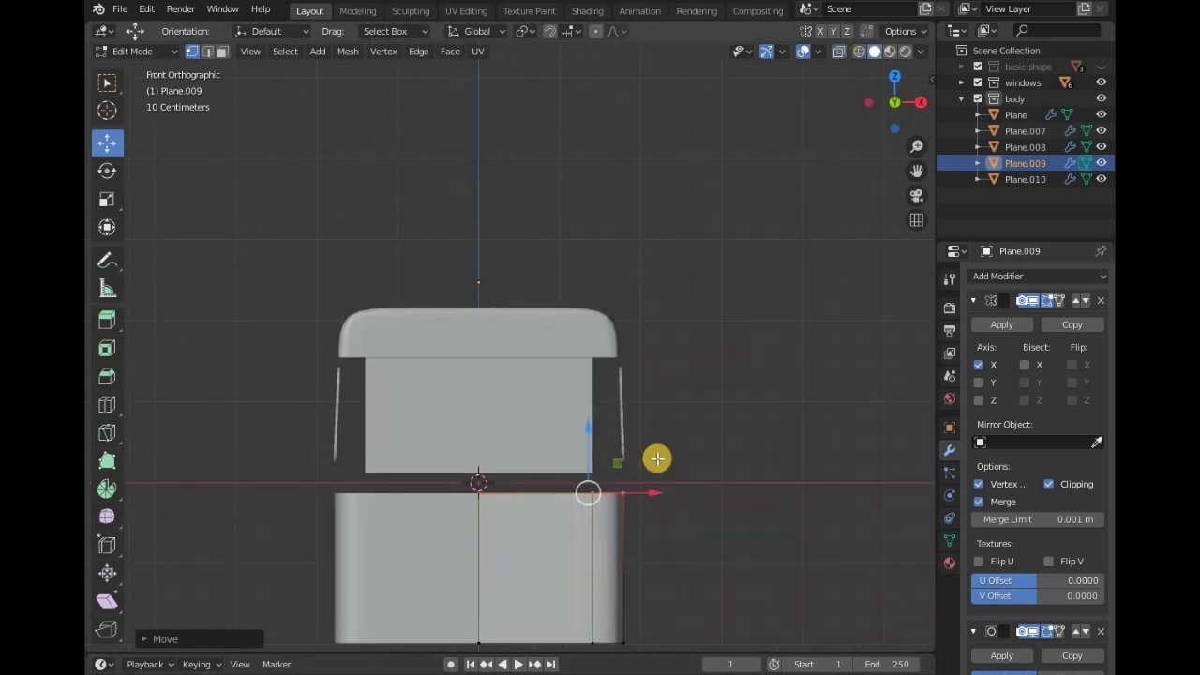
{"action": "key", "text": "Tab"}
{"action": "left_click", "coordinate": [546, 418]}
Drop the upper panel's bottom edge to the lower block and widen it to the body side.
{"action": "key", "text": "Tab"}
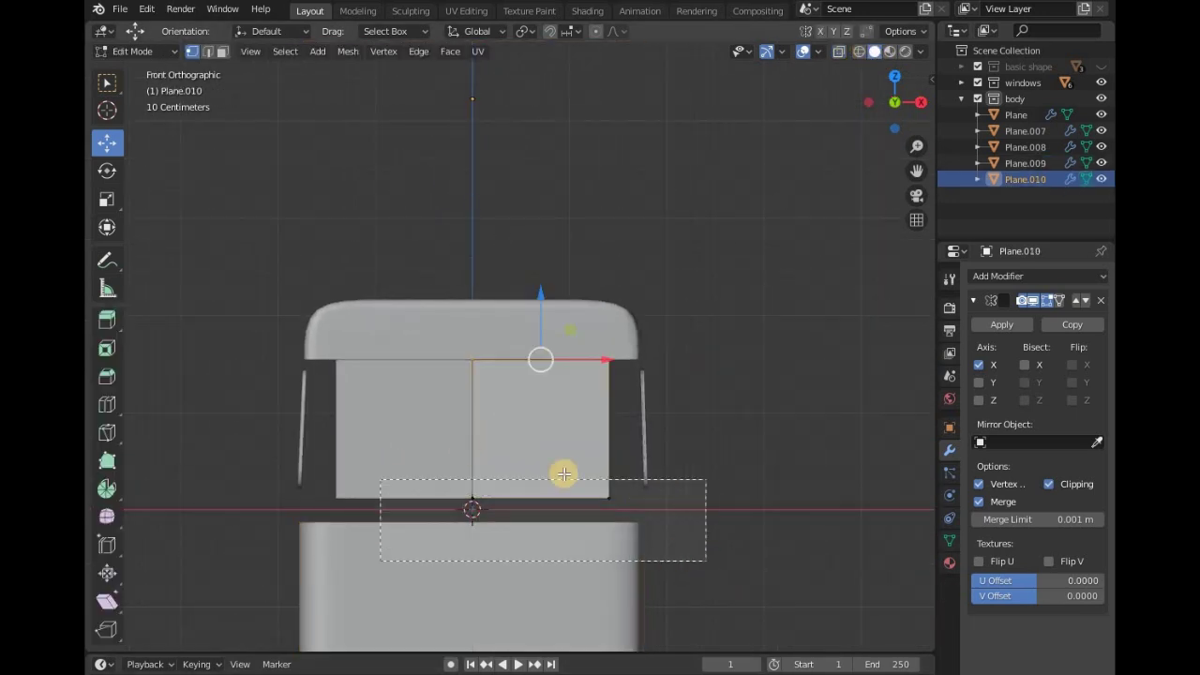
{"action": "left_click_drag", "start_coordinate": [705, 563], "coordinate": [380, 477]}
{"action": "left_click_drag", "start_coordinate": [541, 436], "coordinate": [524, 450]}
{"action": "left_click_drag", "start_coordinate": [709, 326], "coordinate": [599, 596]}
{"action": "left_click_drag", "start_coordinate": [667, 440], "coordinate": [696, 459]}
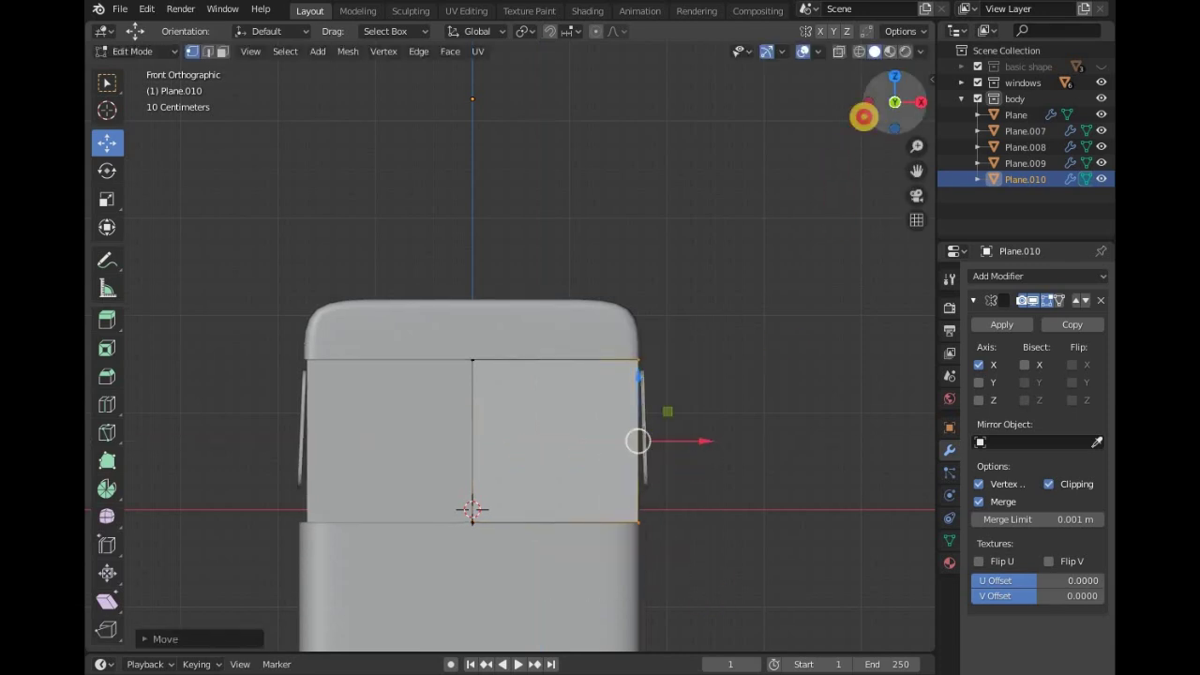
Fine-tune the upper panel's right edge sideways to match the body width.
{"action": "middle_click_drag", "start_coordinate": [863, 117], "coordinate": [798, 459]}
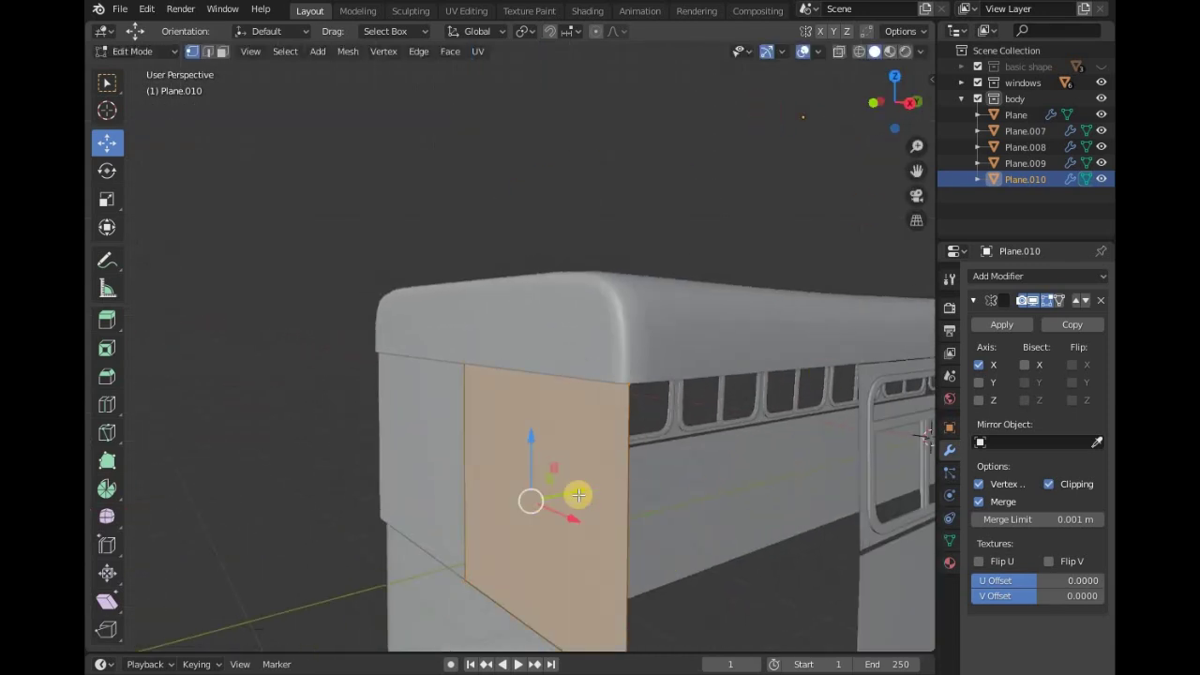
{"action": "key", "text": "KP_3"}
{"action": "scroll", "coordinate": [589, 494], "scroll_direction": "up", "scroll_amount": 3}
{"action": "key", "text": "g"}
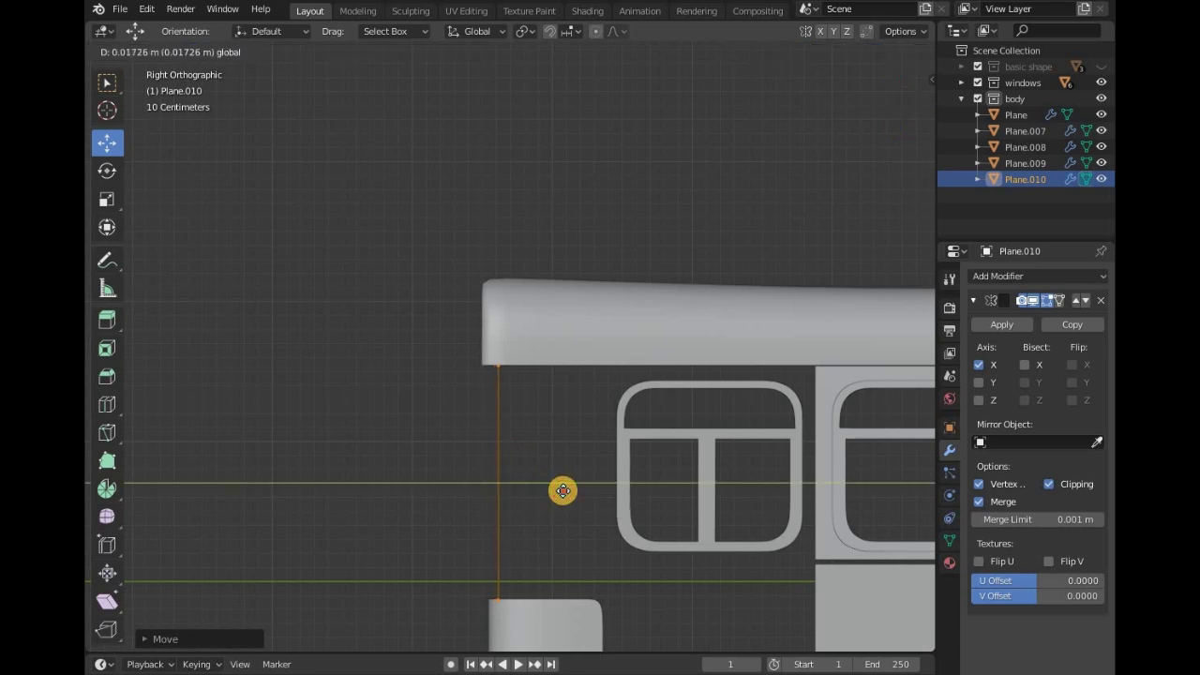
{"action": "right_click", "coordinate": [559, 490]}
{"action": "left_click_drag", "start_coordinate": [884, 107], "coordinate": [702, 420]}
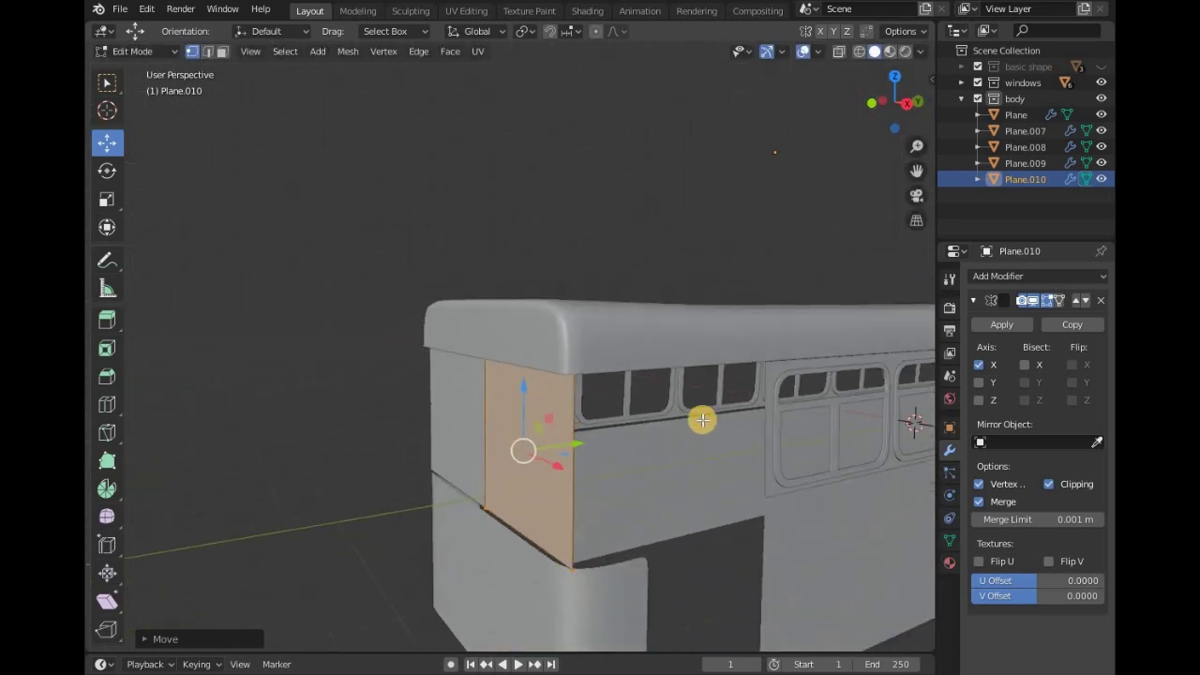
{"action": "left_click_drag", "start_coordinate": [613, 467], "coordinate": [624, 476]}
{"action": "mouse_move", "coordinate": [916, 174]}
{"action": "left_mouse_down"}
{"action": "mouse_move", "coordinate": [884, 88]}
{"action": "mouse_move", "coordinate": [696, 522]}
{"action": "mouse_move", "coordinate": [705, 525]}
{"action": "left_mouse_up"}
{"action": "scroll", "coordinate": [782, 225], "scroll_direction": "down", "scroll_amount": 5}
{"action": "left_click_drag", "start_coordinate": [884, 100], "coordinate": [906, 52]}
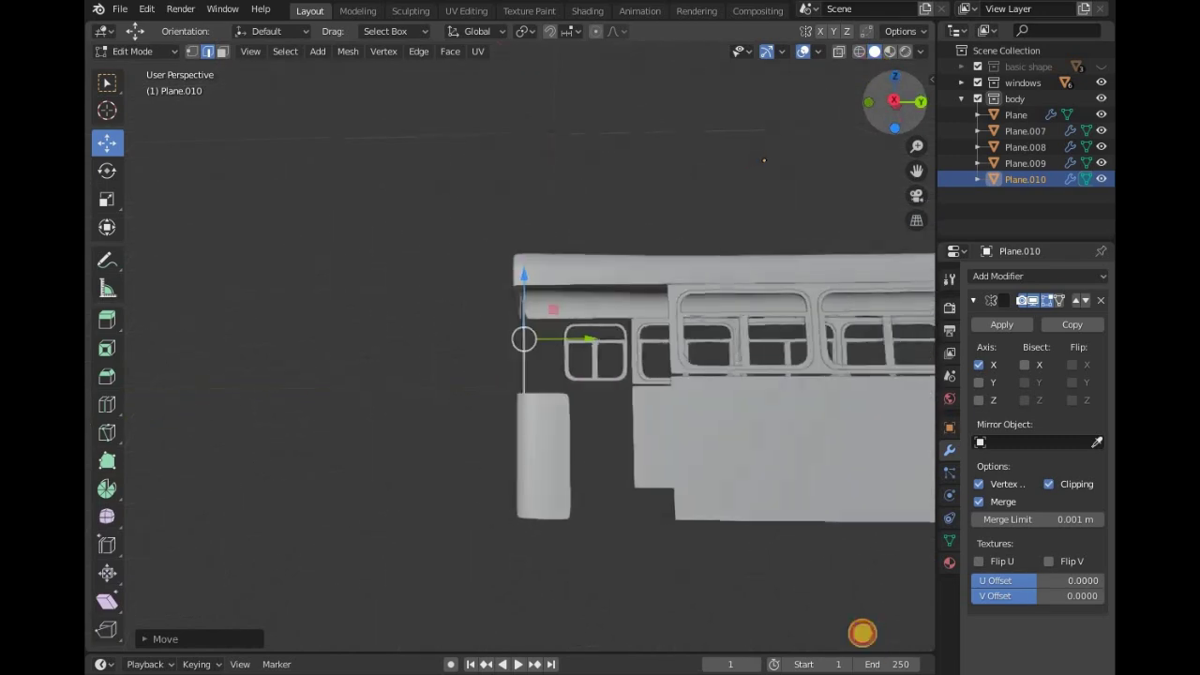
{"action": "scroll", "coordinate": [690, 292], "scroll_direction": "up", "scroll_amount": 5}
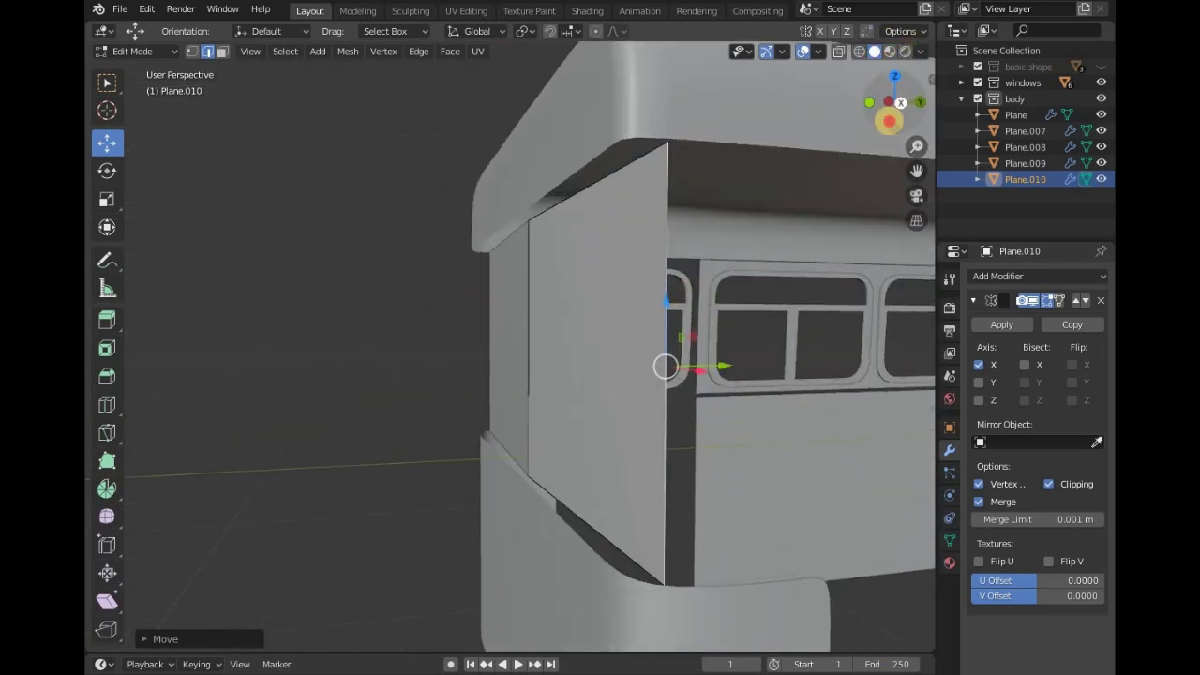
{"action": "mouse_move", "coordinate": [888, 120]}
{"action": "left_mouse_down"}
{"action": "mouse_move", "coordinate": [908, 64]}
{"action": "mouse_move", "coordinate": [803, 84]}
{"action": "left_mouse_up"}
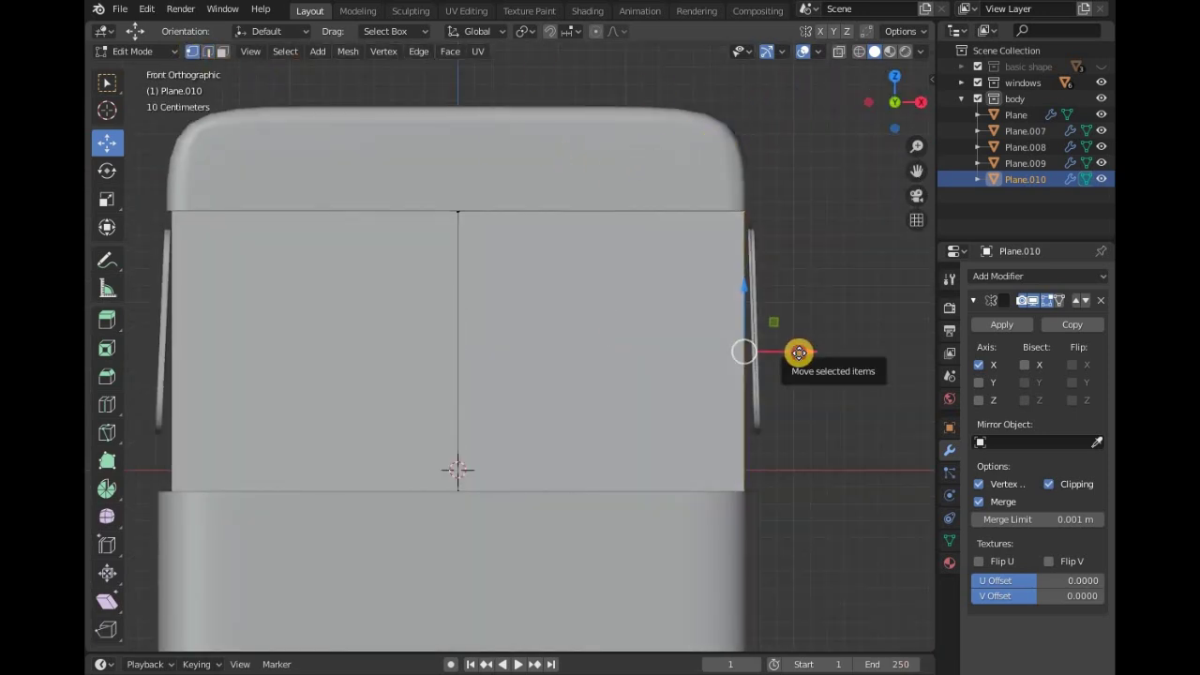
{"action": "left_click_drag", "start_coordinate": [798, 353], "coordinate": [795, 353]}
Tilt the whole upper panel back about 1.68° and shift it along Y about 0.014 m.
{"action": "left_click", "coordinate": [910, 98]}
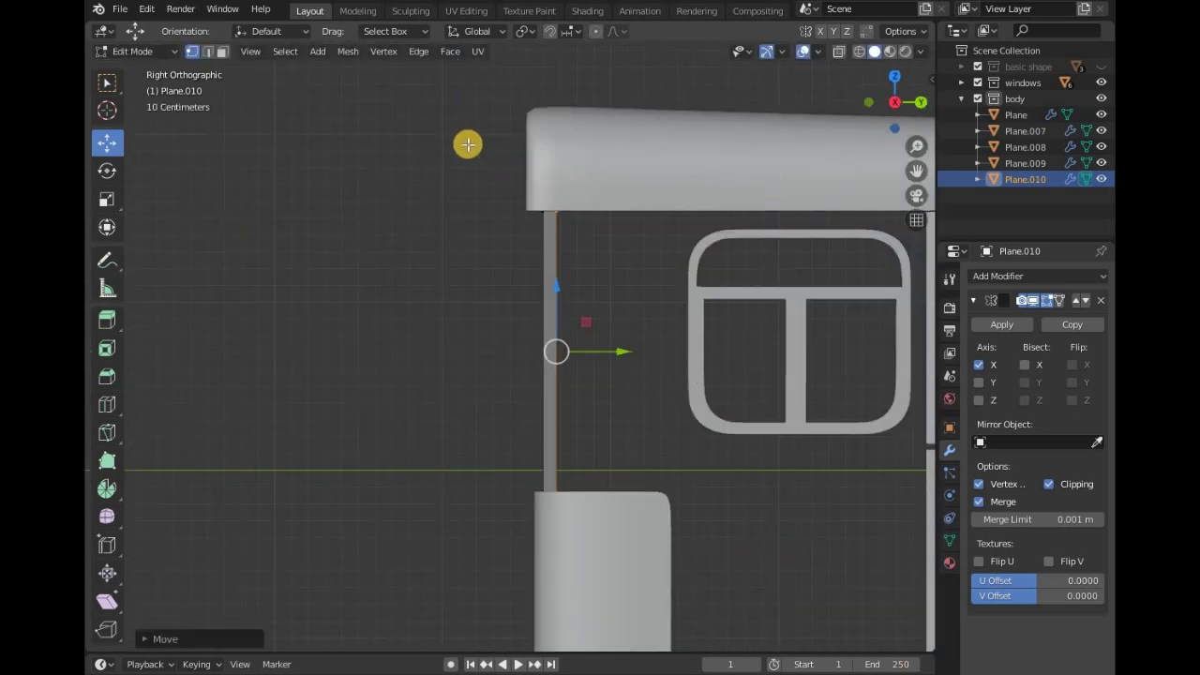
{"action": "key", "text": "a"}
{"action": "key", "text": "r"}
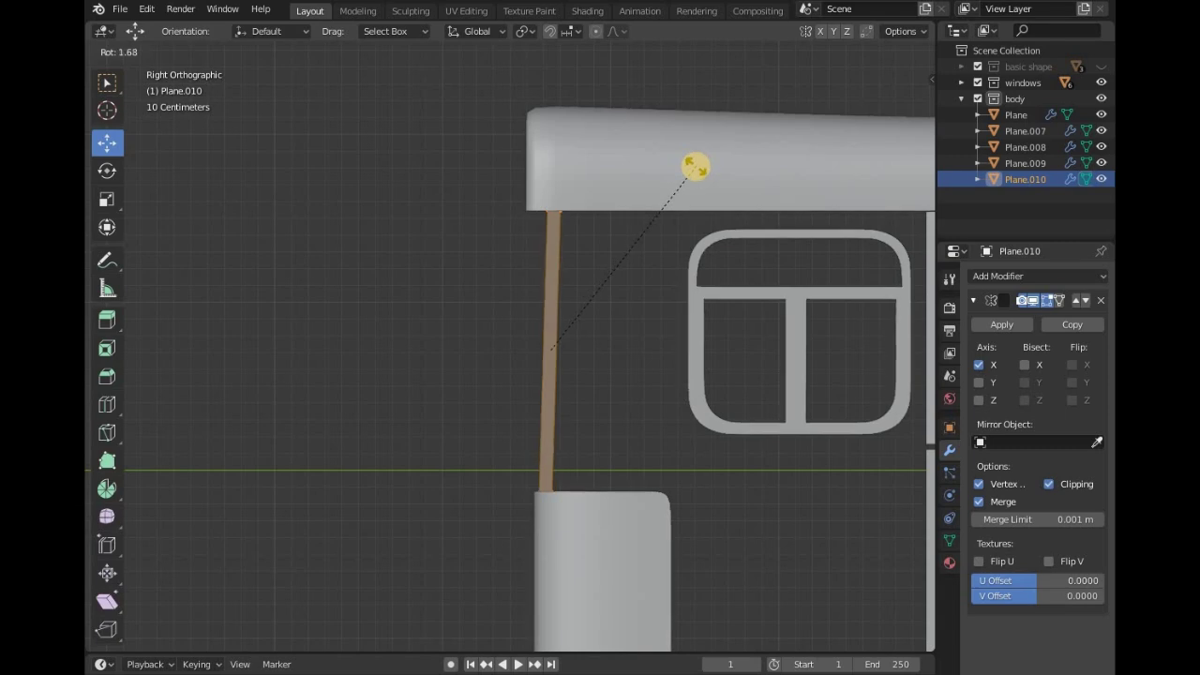
{"action": "left_click", "coordinate": [698, 167]}
{"action": "key", "text": "g"}
{"action": "key", "text": "y"}
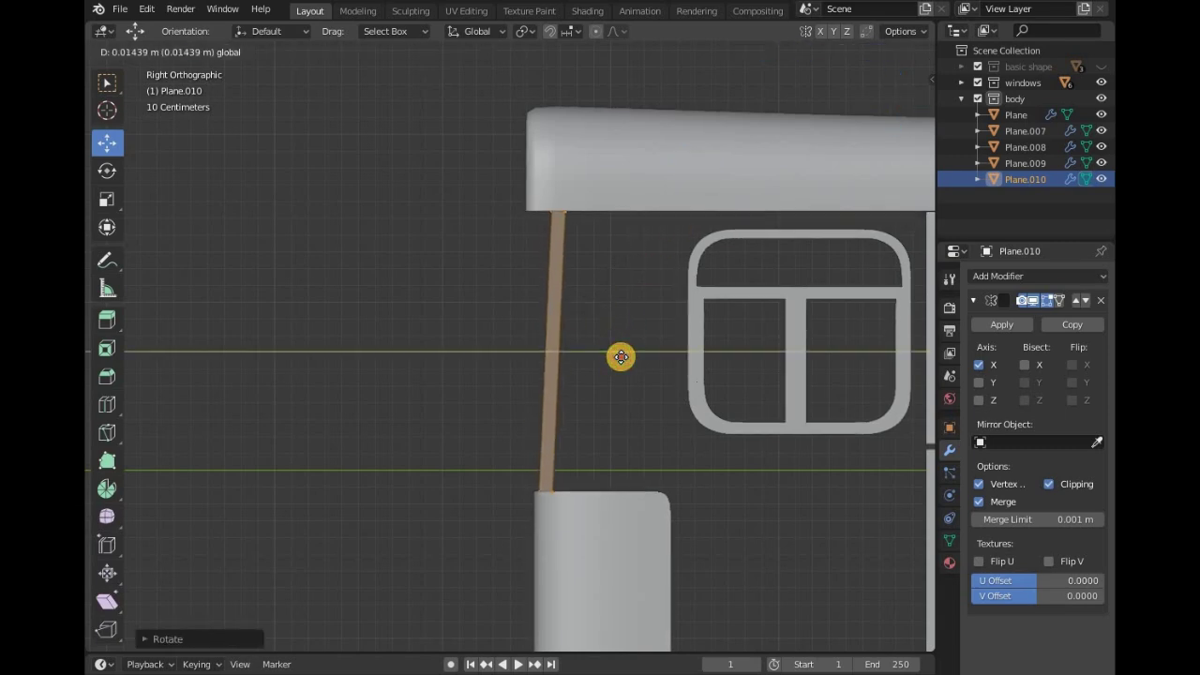
{"action": "left_click", "coordinate": [620, 356]}
{"action": "key", "text": "Tab"}
Move the roof bar Plane.008's front edge about 0.048 m to cap the slanted panel.
{"action": "left_click", "coordinate": [595, 156]}
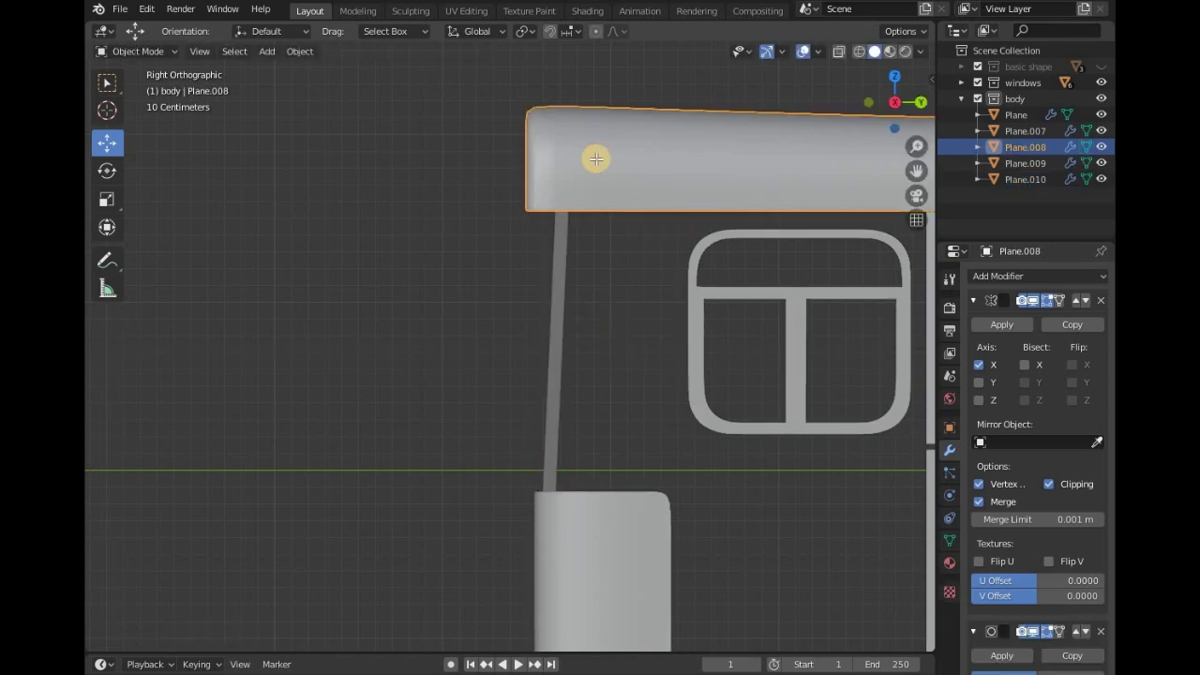
{"action": "key", "text": "Tab"}
{"action": "scroll", "coordinate": [594, 156], "scroll_direction": "down", "scroll_amount": 2}
{"action": "key", "text": "shift+z"}
{"action": "key", "text": "g"}
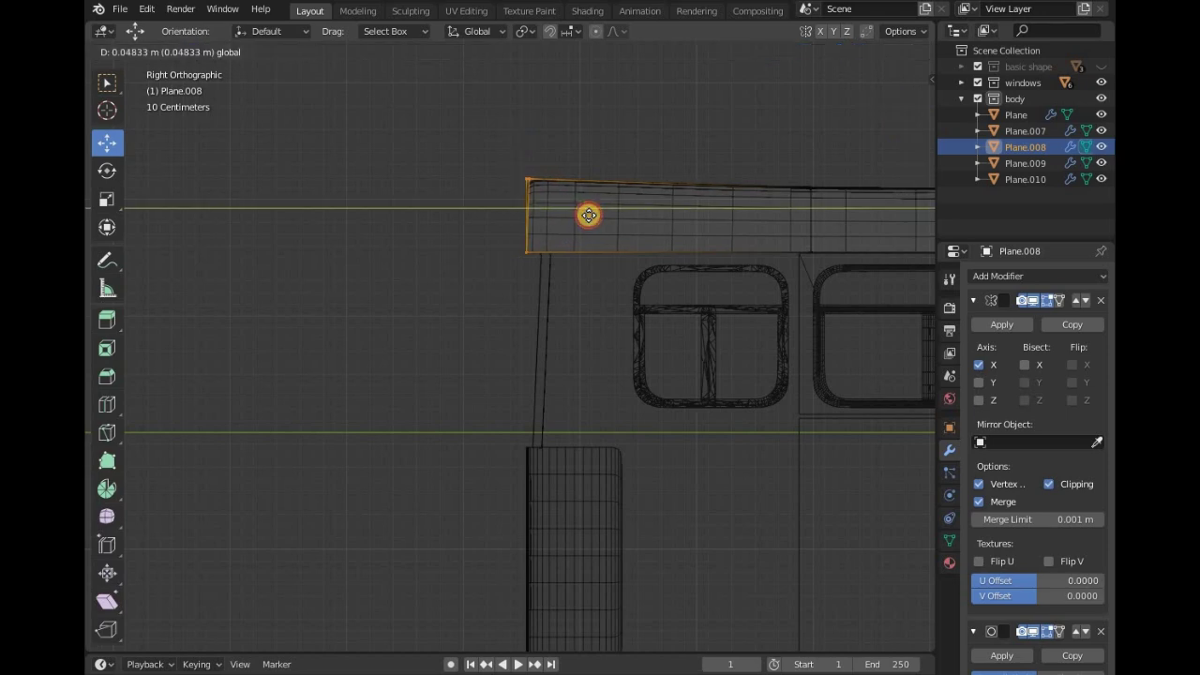
{"action": "left_click", "coordinate": [588, 215]}
{"action": "key", "text": "Tab"}
{"action": "left_click", "coordinate": [849, 93]}
{"action": "key", "text": "shift+z"}
Select the lower front block Plane.009 and enter Edit Mode in front view.
{"action": "mouse_move", "coordinate": [813, 95]}
{"action": "middle_mouse_down"}
{"action": "mouse_move", "coordinate": [89, 117]}
{"action": "mouse_move", "coordinate": [303, 81]}
{"action": "middle_mouse_up"}
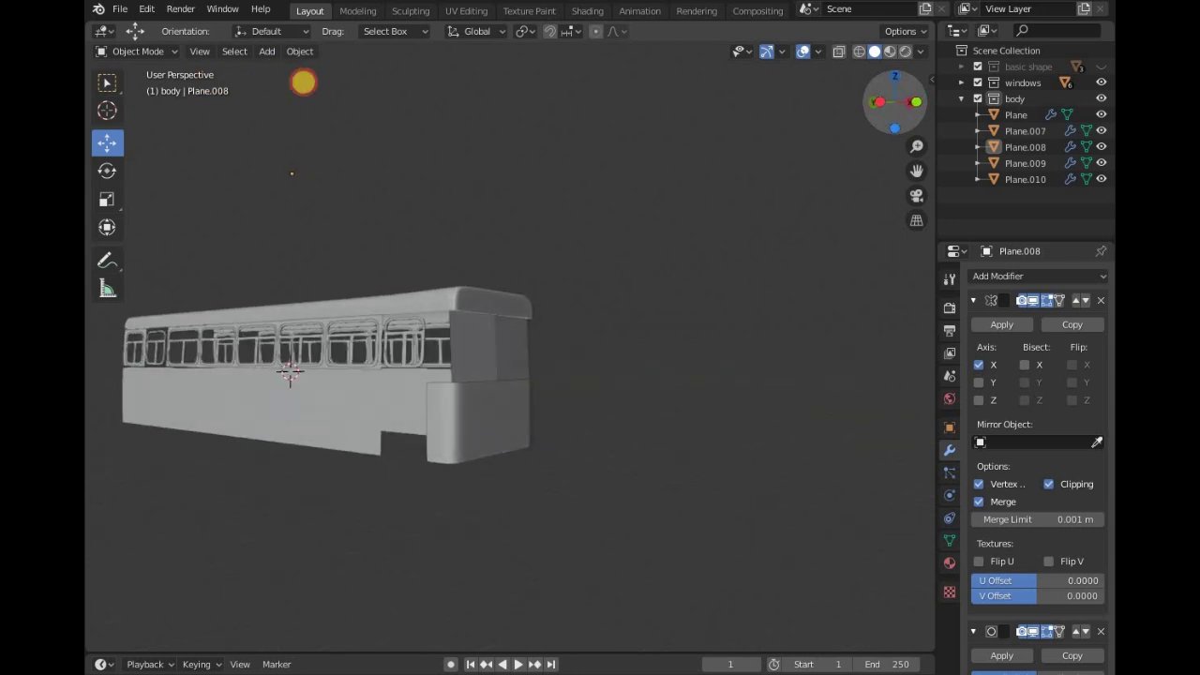
{"action": "middle_click_drag", "start_coordinate": [303, 81], "coordinate": [884, 99]}
{"action": "scroll", "coordinate": [598, 506], "scroll_direction": "up", "scroll_amount": 5}
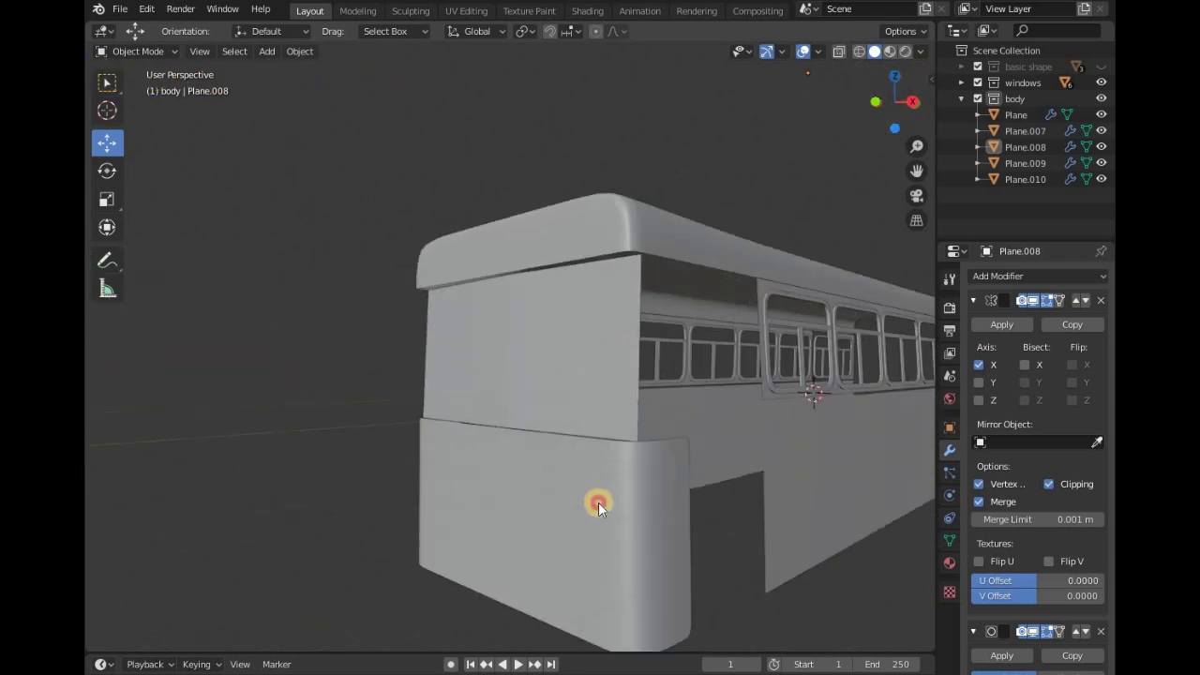
{"action": "left_click", "coordinate": [598, 506]}
{"action": "key", "text": "Tab"}
{"action": "key", "text": "KP_1"}
In X-ray view, select the lower front block's vertices and lift them slightly along Z.
{"action": "left_click", "coordinate": [859, 51]}
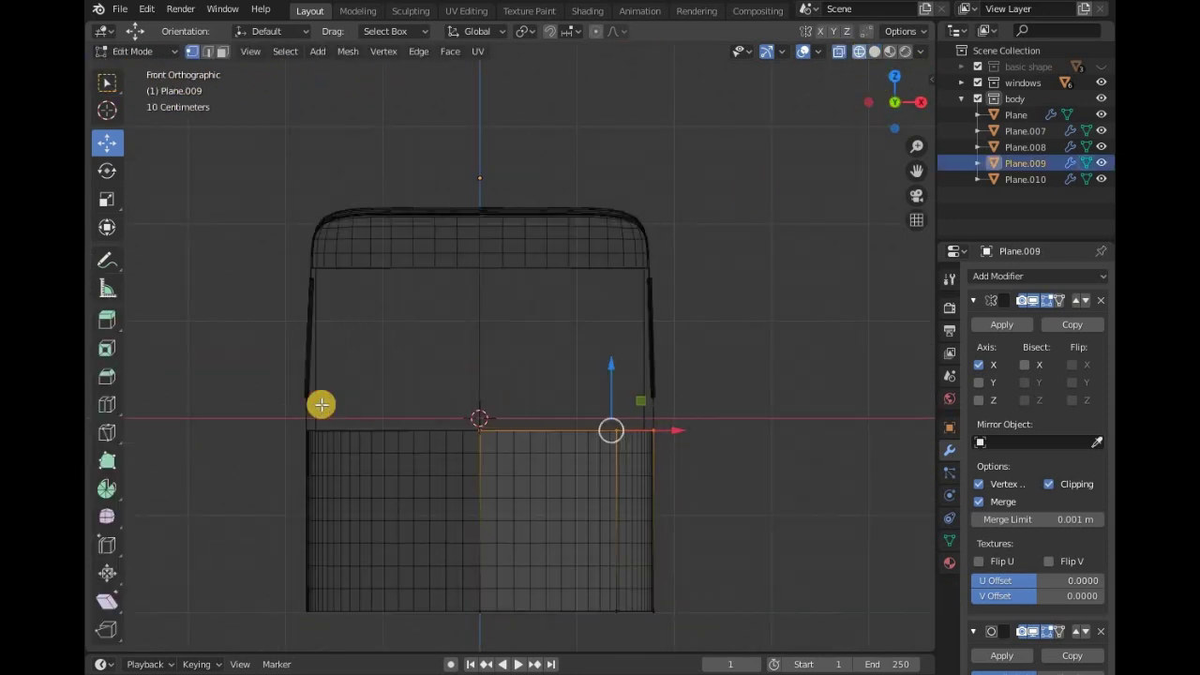
{"action": "left_click_drag", "start_coordinate": [322, 404], "coordinate": [814, 542]}
{"action": "left_click_drag", "start_coordinate": [657, 406], "coordinate": [671, 403]}
{"action": "left_click_drag", "start_coordinate": [889, 102], "coordinate": [585, 623]}
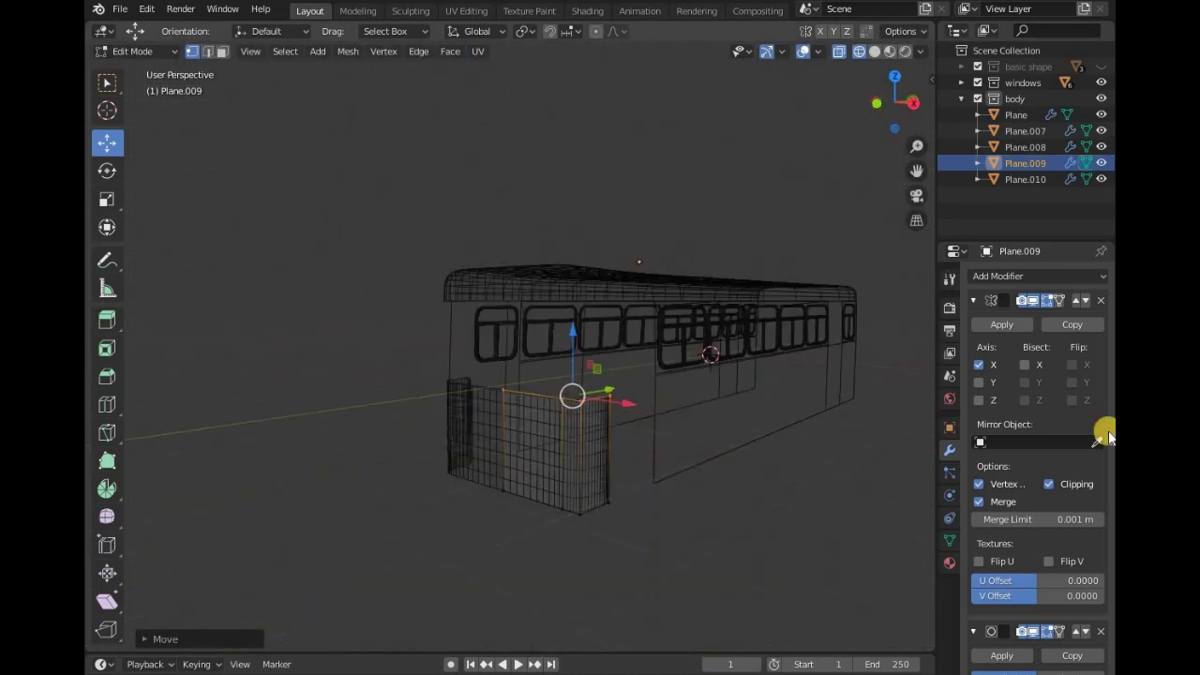
{"action": "key", "text": "Tab"}
Return to solid shading and zoom in on a straight side view of the bus.
{"action": "left_click", "coordinate": [695, 337]}
{"action": "left_click_drag", "start_coordinate": [890, 102], "coordinate": [886, 111]}
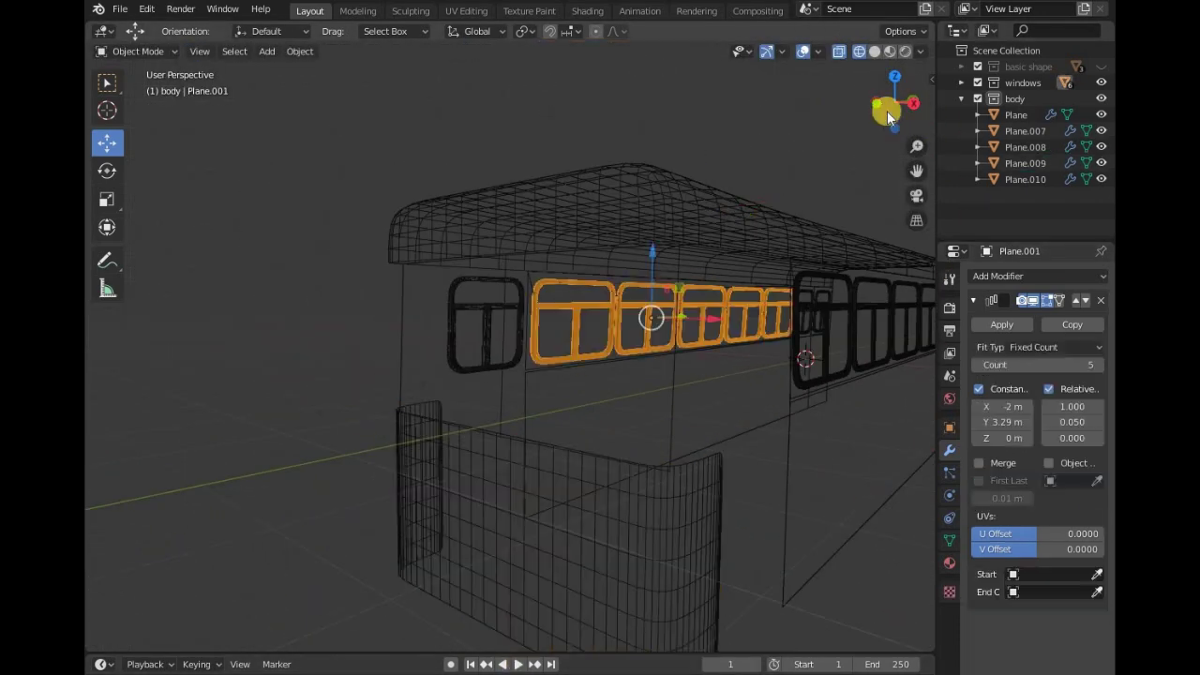
{"action": "left_click", "coordinate": [873, 52]}
{"action": "middle_click_drag", "start_coordinate": [819, 271], "coordinate": [762, 492]}
{"action": "left_click_drag", "start_coordinate": [842, 104], "coordinate": [892, 102]}
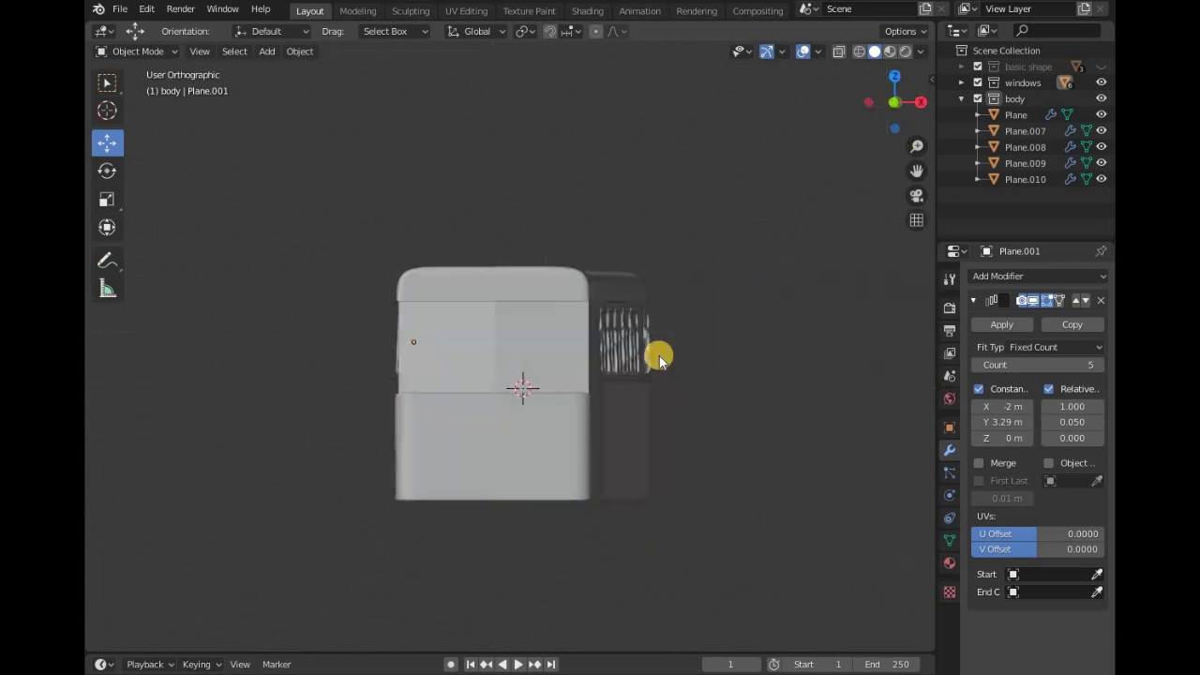
{"action": "scroll", "coordinate": [656, 354], "scroll_direction": "up", "scroll_amount": 2}
{"action": "scroll", "coordinate": [657, 359], "scroll_direction": "up", "scroll_amount": 3}
Raise Plane.009's top edge about 0.023 m so it meets the slanted upper panel.
{"action": "left_click", "coordinate": [614, 491]}
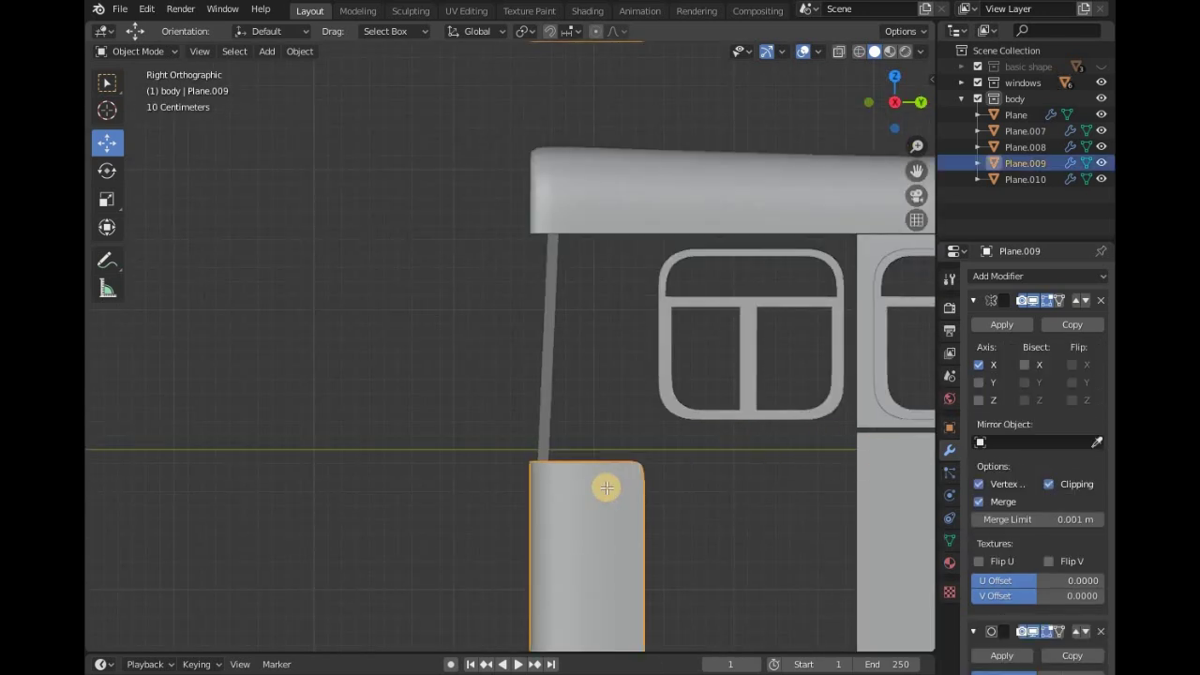
{"action": "key", "text": "Tab"}
{"action": "left_click_drag", "start_coordinate": [504, 388], "coordinate": [850, 585]}
{"action": "mouse_move", "coordinate": [587, 397]}
{"action": "left_mouse_down"}
{"action": "mouse_move", "coordinate": [600, 392]}
{"action": "mouse_move", "coordinate": [576, 394]}
{"action": "left_mouse_up"}
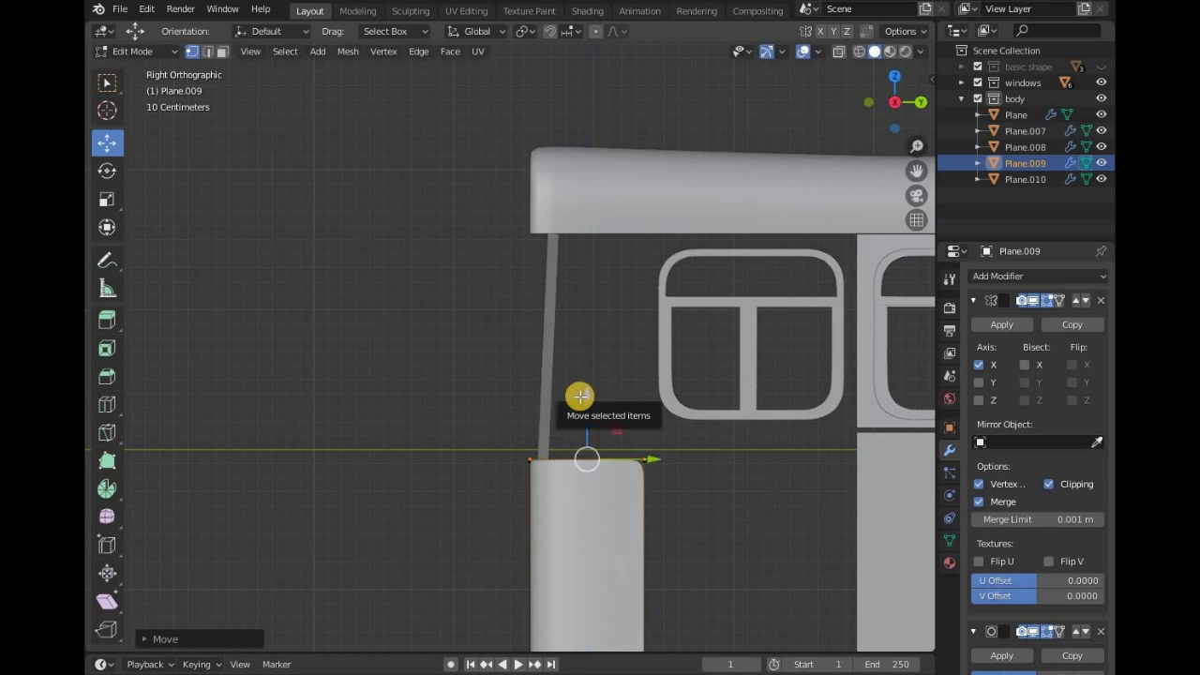
{"action": "left_click", "coordinate": [858, 51]}
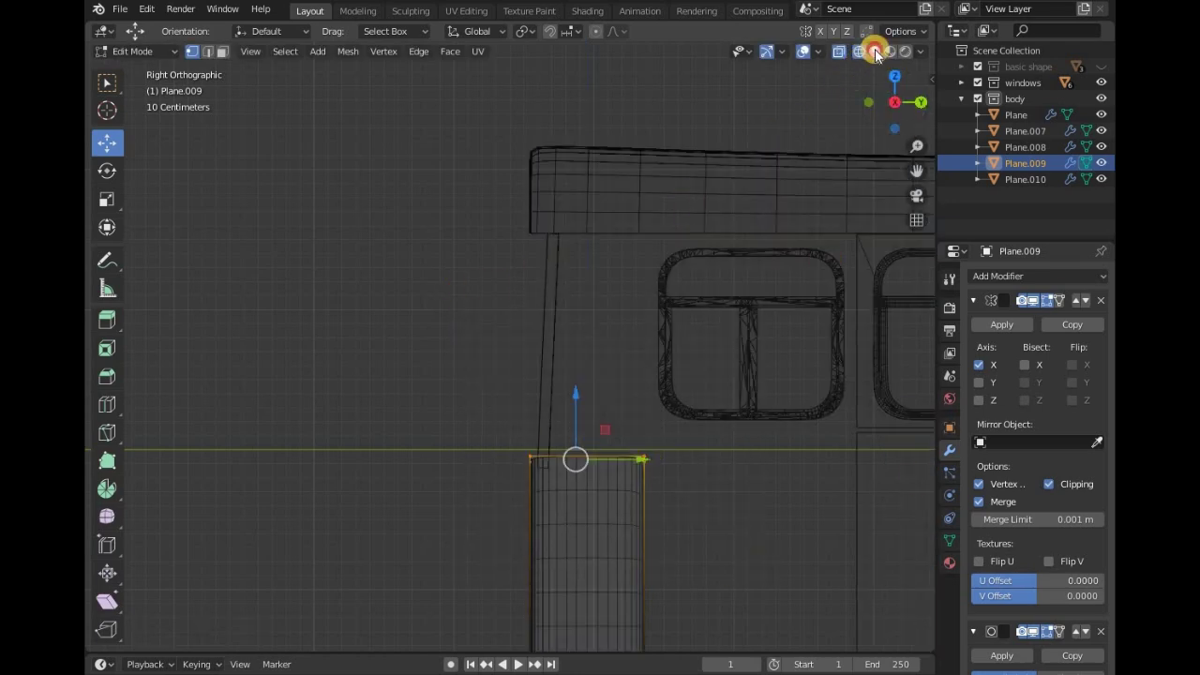
{"action": "left_click", "coordinate": [873, 50]}
{"action": "left_click_drag", "start_coordinate": [576, 395], "coordinate": [587, 400]}
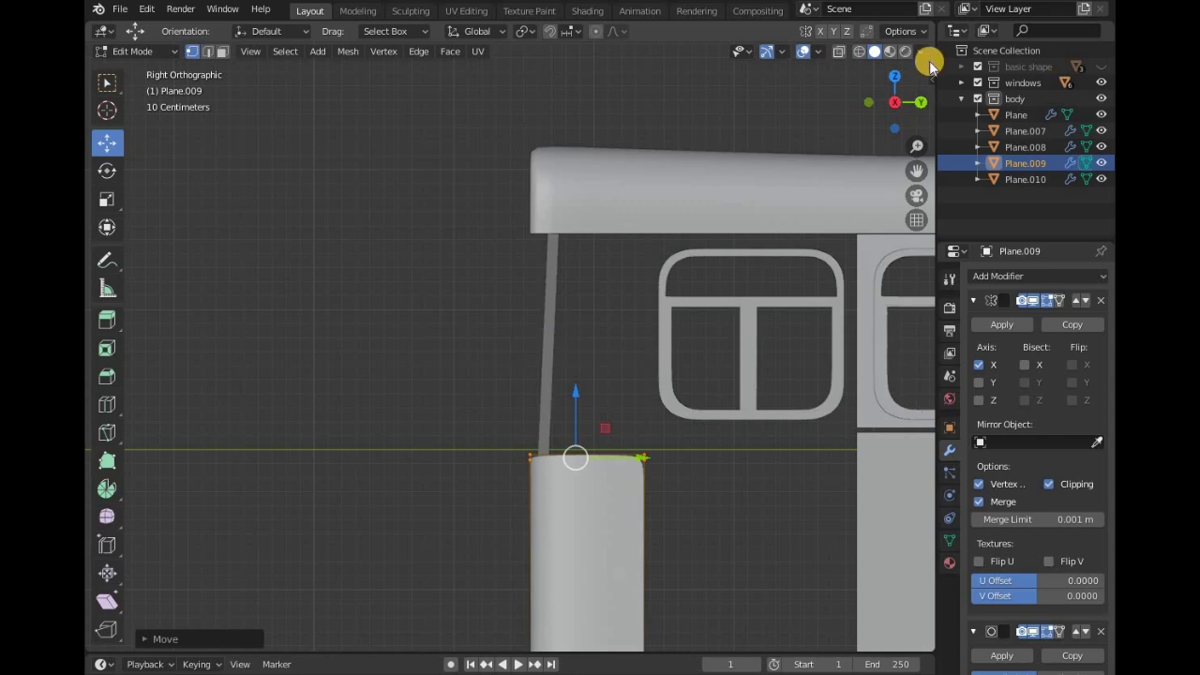
{"action": "key", "text": "Tab"}
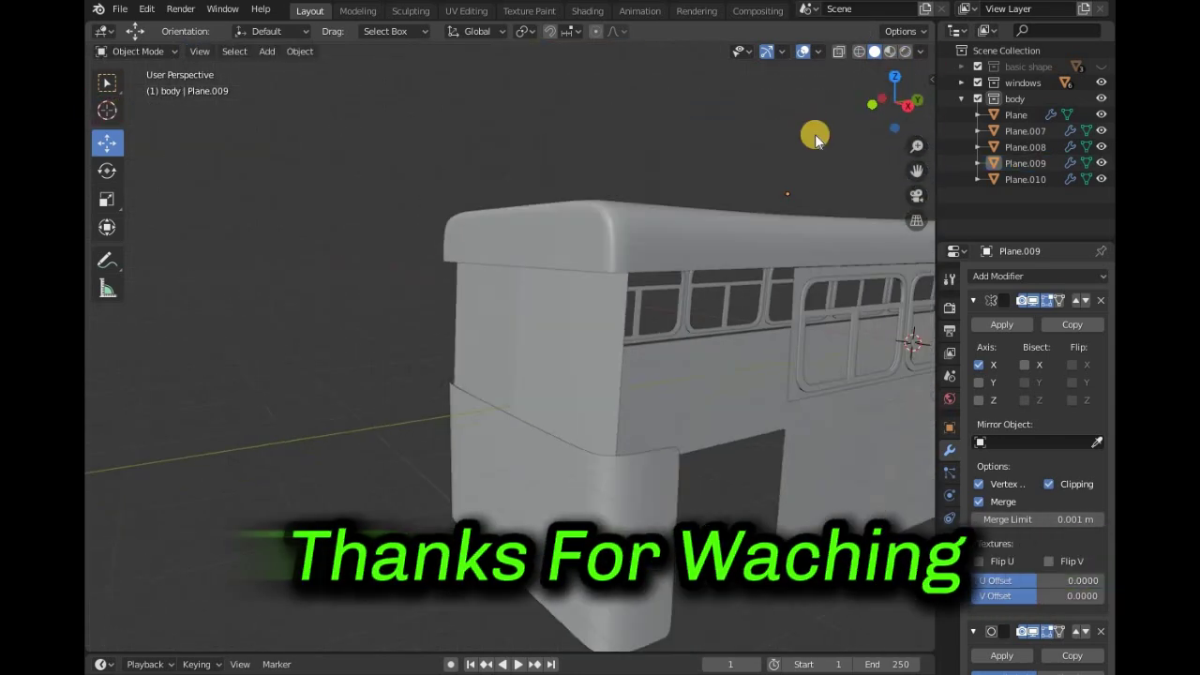
{"action": "mouse_move", "coordinate": [812, 134]}
{"action": "middle_mouse_down"}
{"action": "mouse_move", "coordinate": [283, 74]}
{"action": "mouse_move", "coordinate": [890, 105]}
{"action": "middle_mouse_up"}
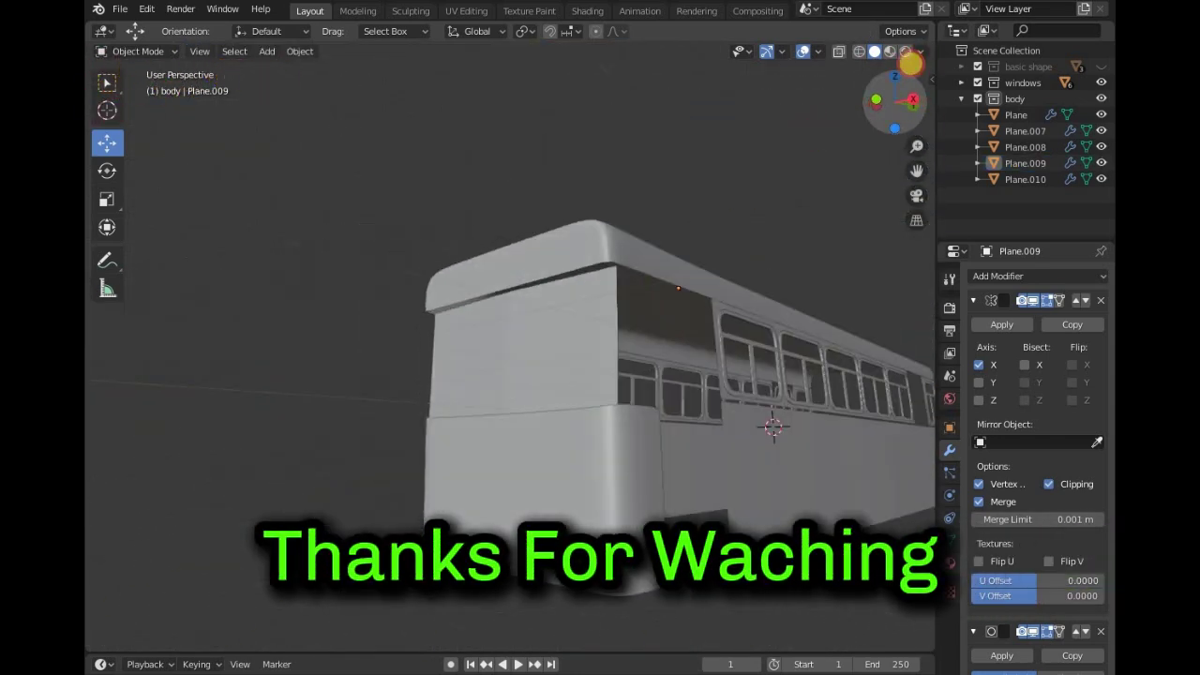